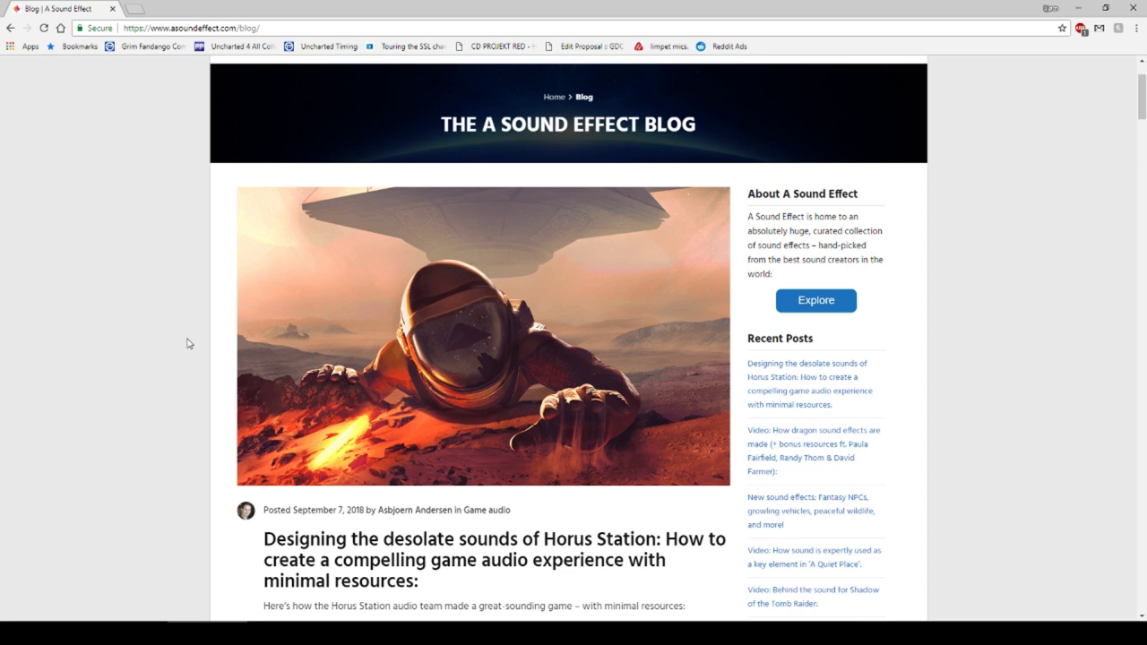
{"action": "scroll", "coordinate": [186, 368], "scroll_direction": "down", "scroll_amount": 1}
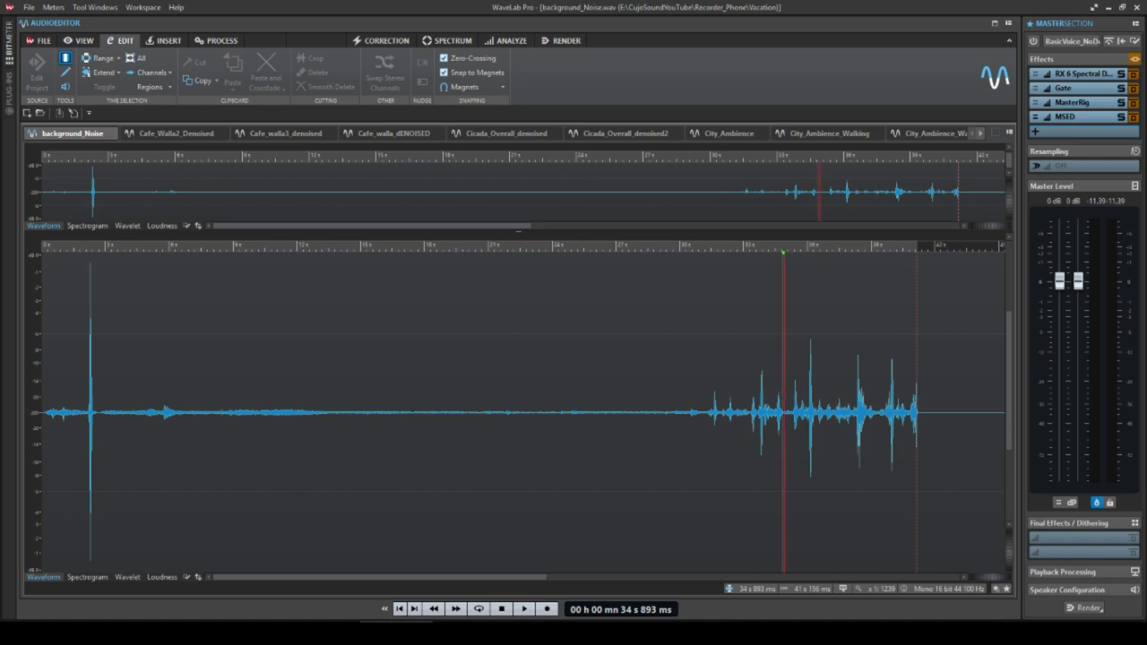
Play back the background_Noise recording, including the section starting at about 31 s.
{"action": "key", "text": "space"}
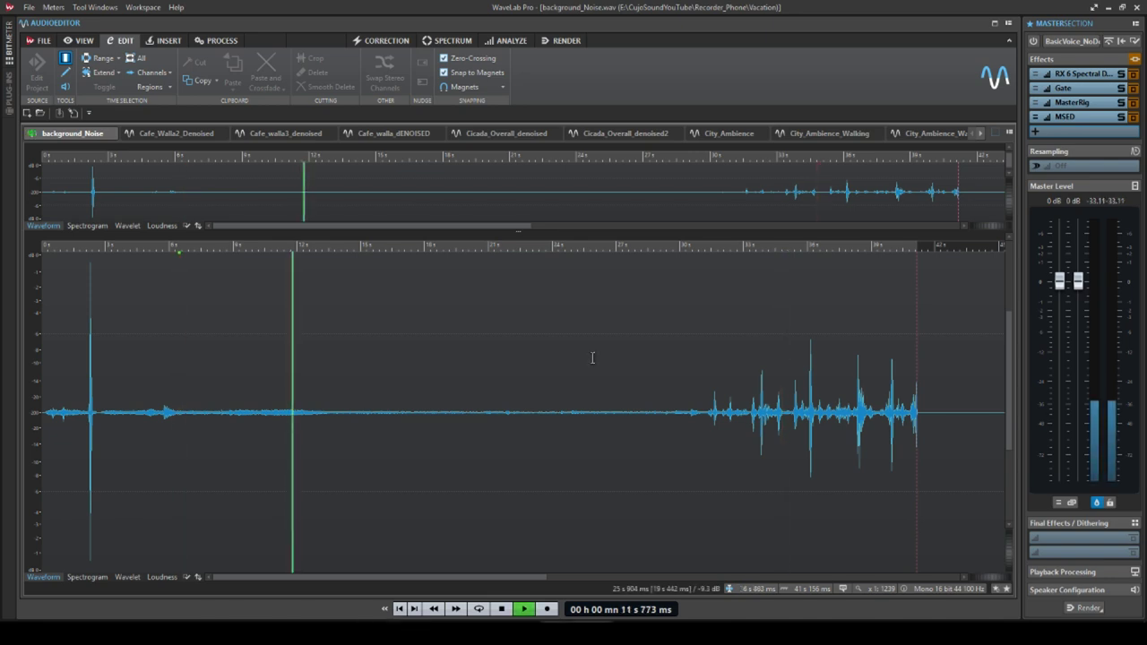
{"action": "left_click", "coordinate": [699, 366]}
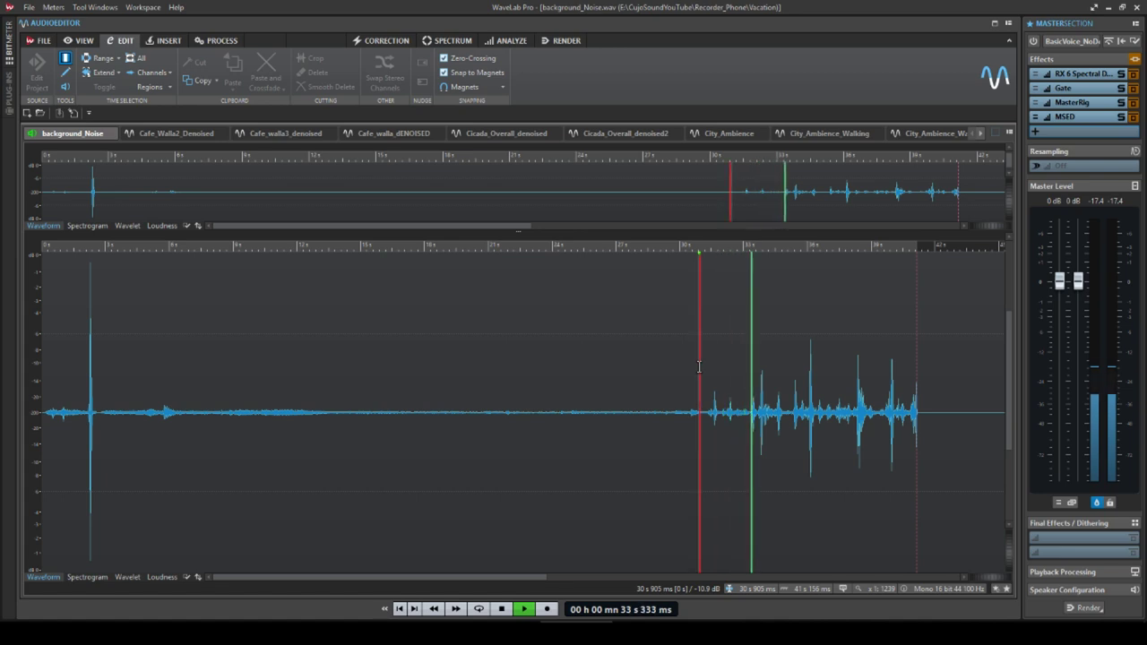
{"action": "key", "text": "space"}
{"action": "left_click", "coordinate": [134, 343]}
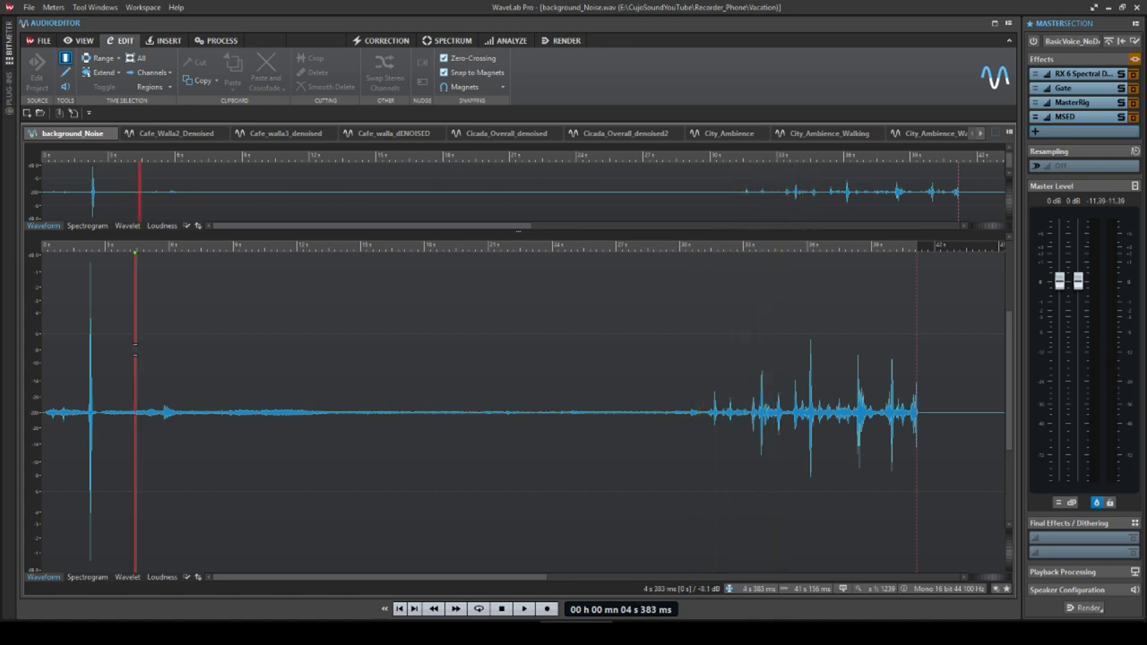
Audition the loud spike just after 2 s and delete that section of about 0.8 s.
{"action": "left_click", "coordinate": [86, 373]}
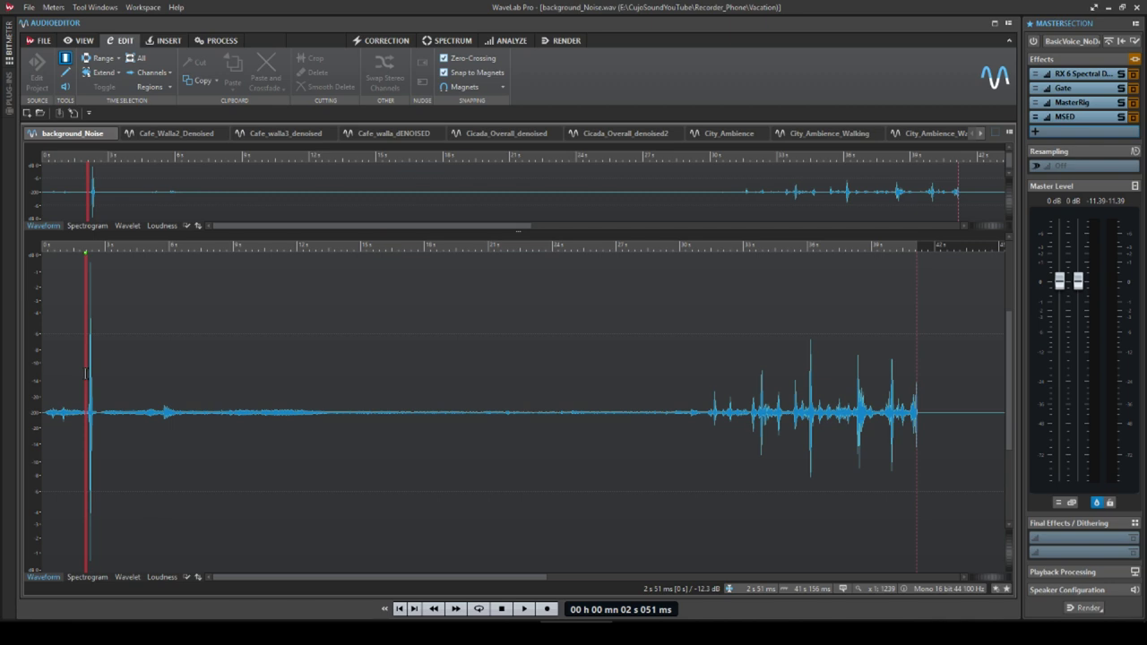
{"action": "key", "text": "space"}
{"action": "key", "text": "space"}
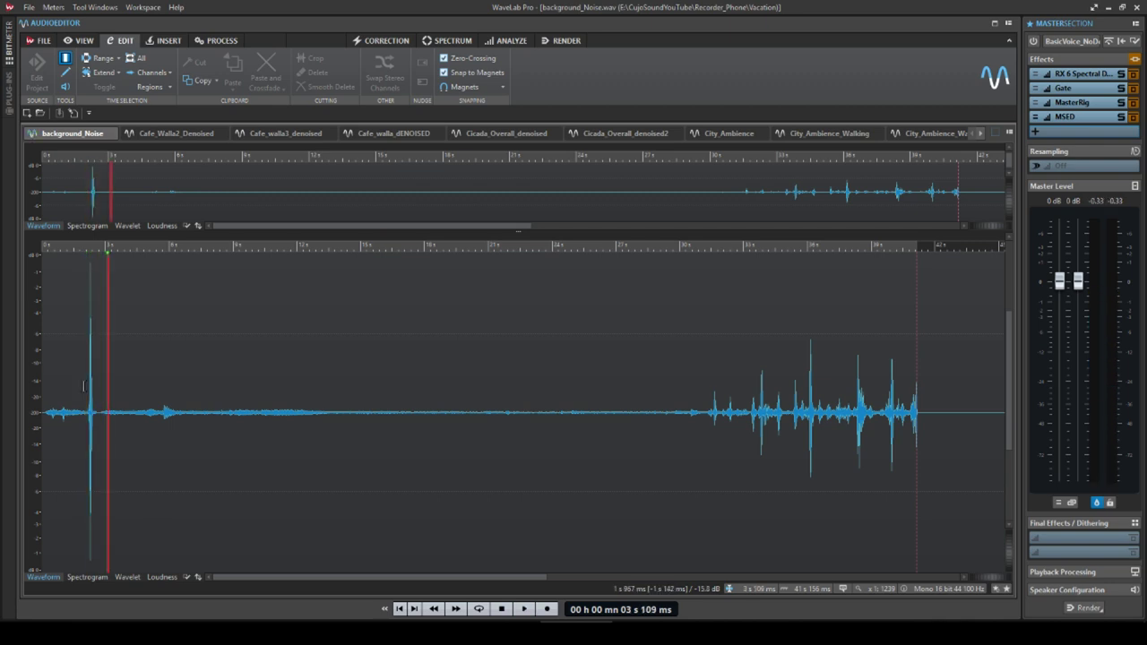
{"action": "left_click_drag", "start_coordinate": [101, 395], "coordinate": [86, 414]}
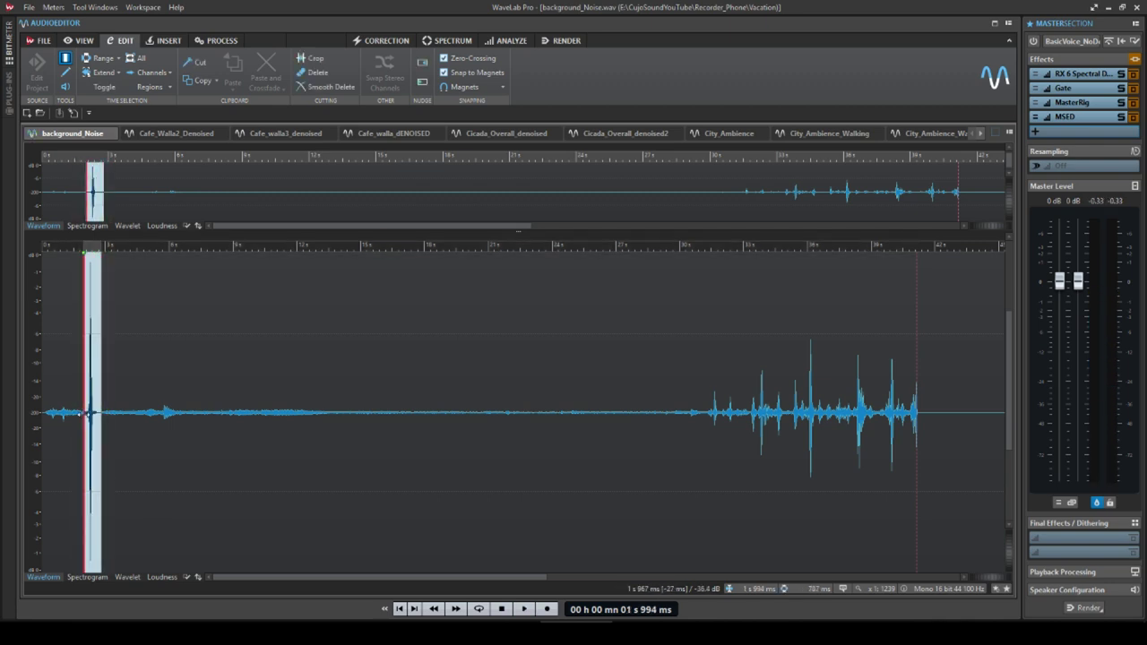
{"action": "key", "text": "Delete"}
Audition the handling noise near the end and delete everything from about 30.7 s to the end of the recording.
{"action": "left_click", "coordinate": [740, 395]}
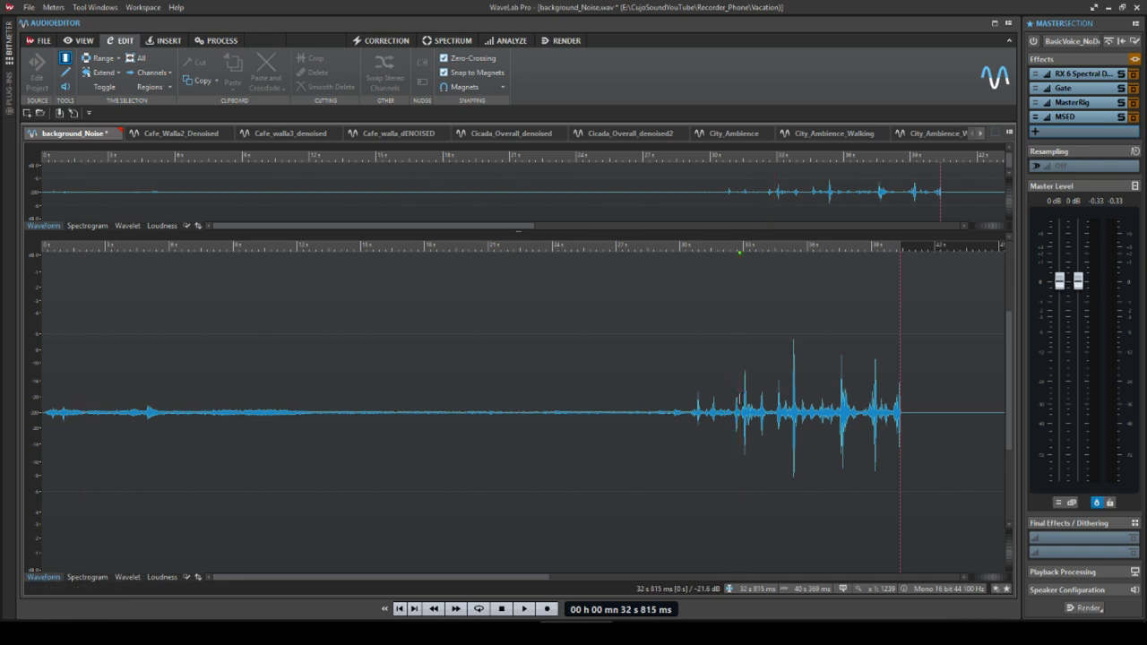
{"action": "key", "text": "space"}
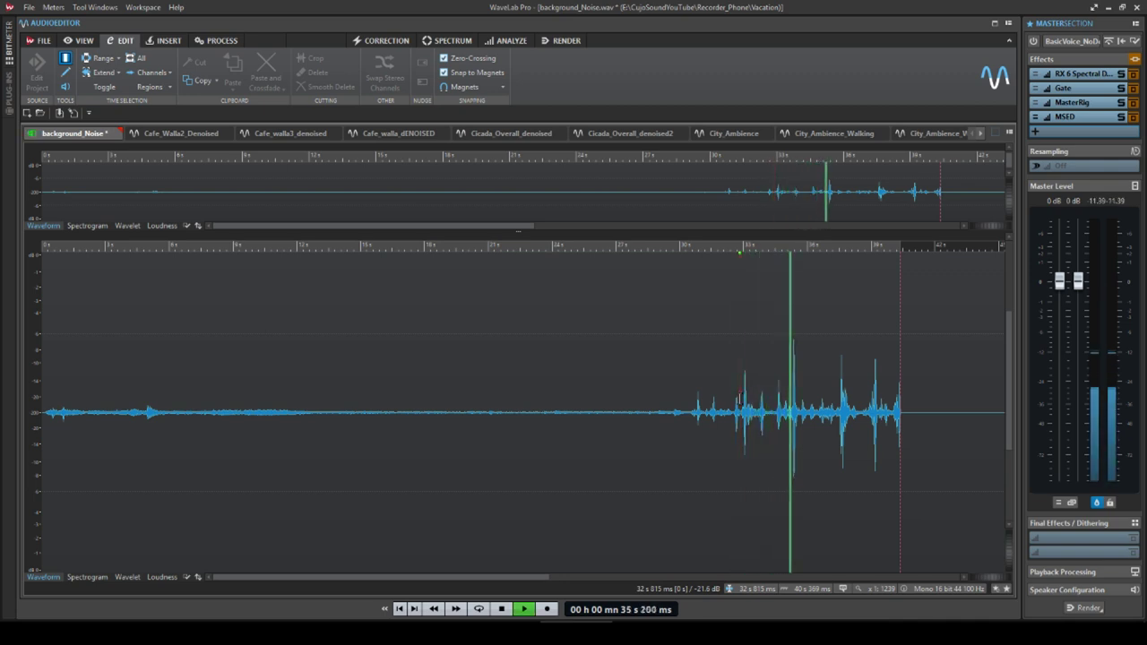
{"action": "key", "text": "space"}
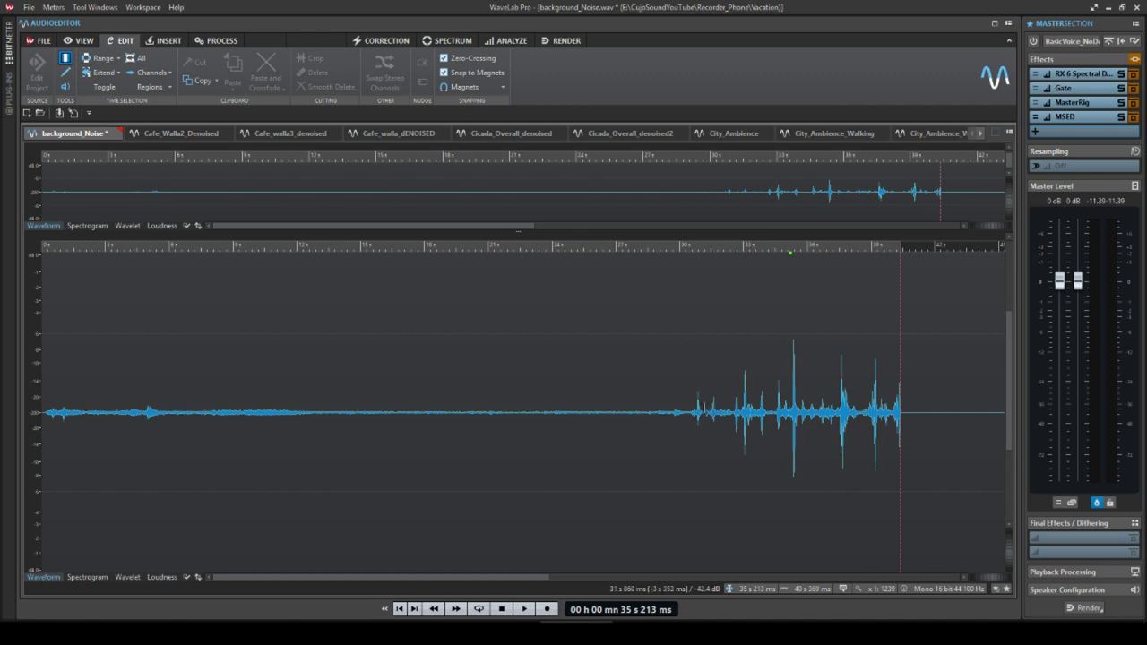
{"action": "left_click_drag", "start_coordinate": [688, 399], "coordinate": [906, 394]}
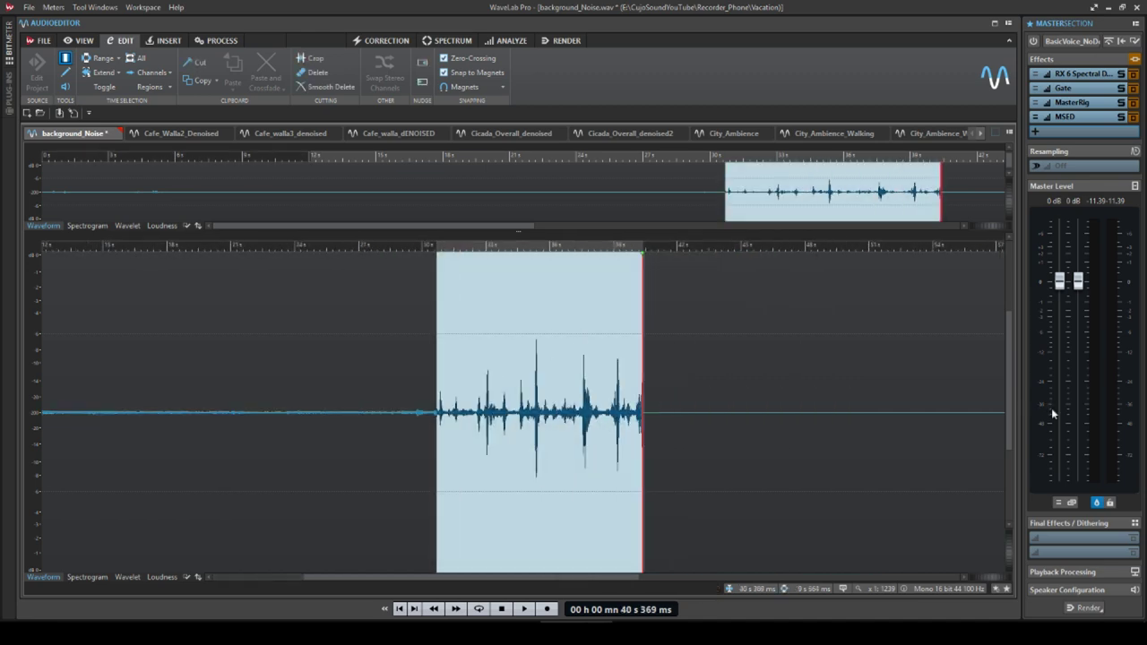
{"action": "key", "text": "Delete"}
Listen to the remaining ambience from about 4 s.
{"action": "key", "text": "ctrl+a"}
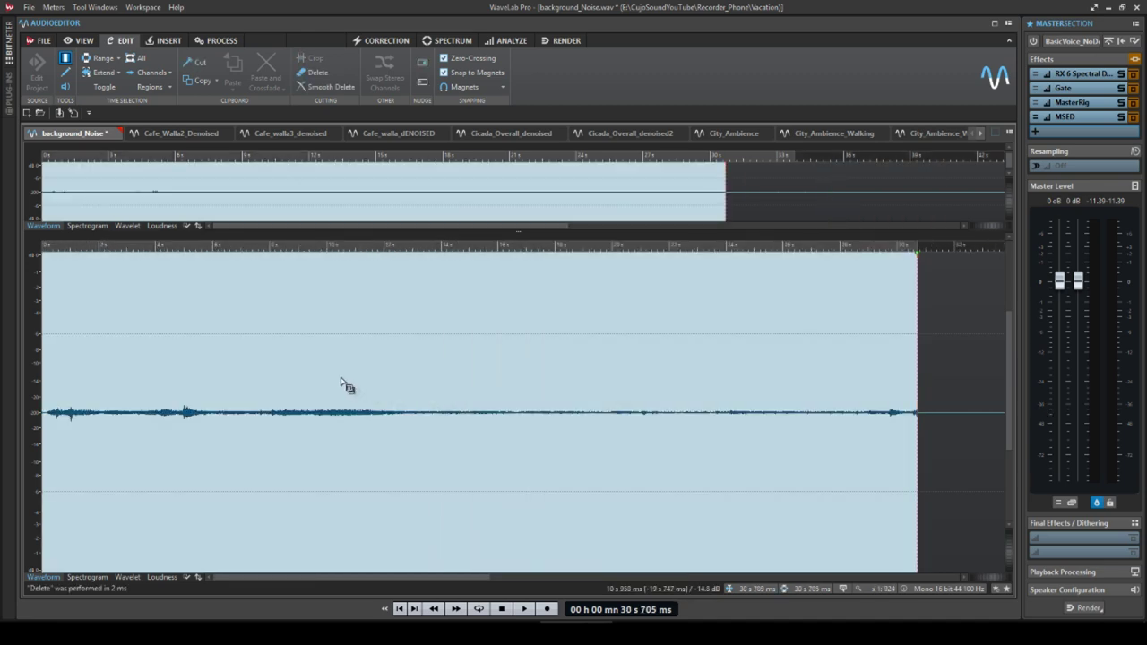
{"action": "left_click", "coordinate": [156, 392]}
{"action": "left_click", "coordinate": [161, 387]}
{"action": "key", "text": "space"}
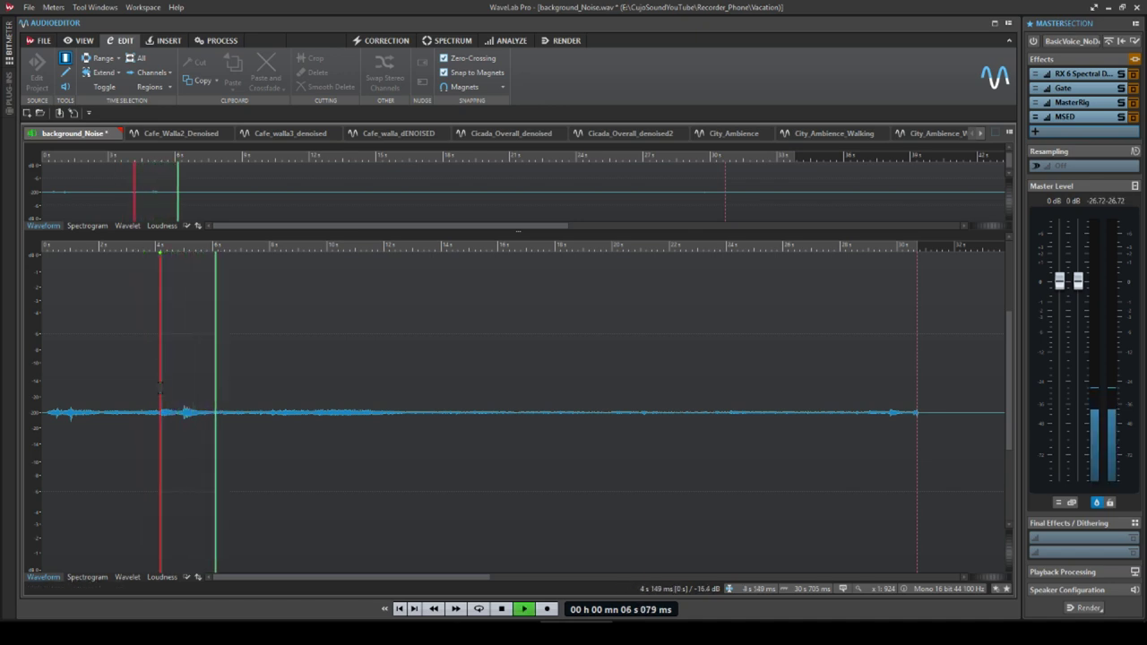
{"action": "key", "text": "space"}
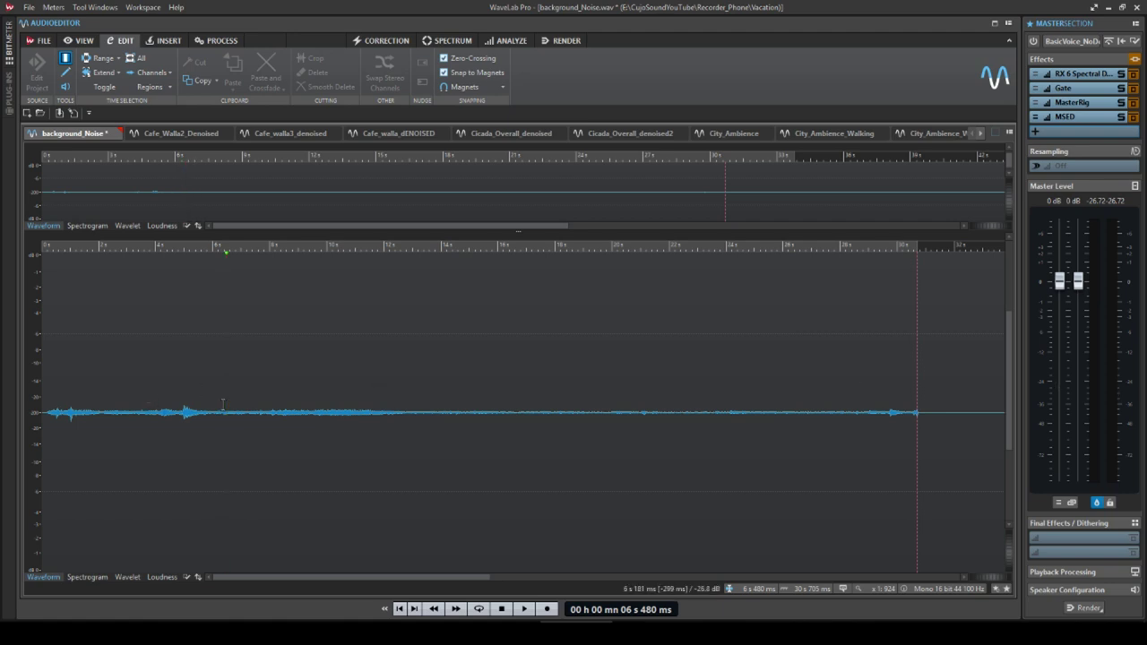
{"action": "left_click", "coordinate": [159, 393]}
Normalize the entire recording to a peak level of -6 dB and play back the result.
{"action": "key", "text": "ctrl+a"}
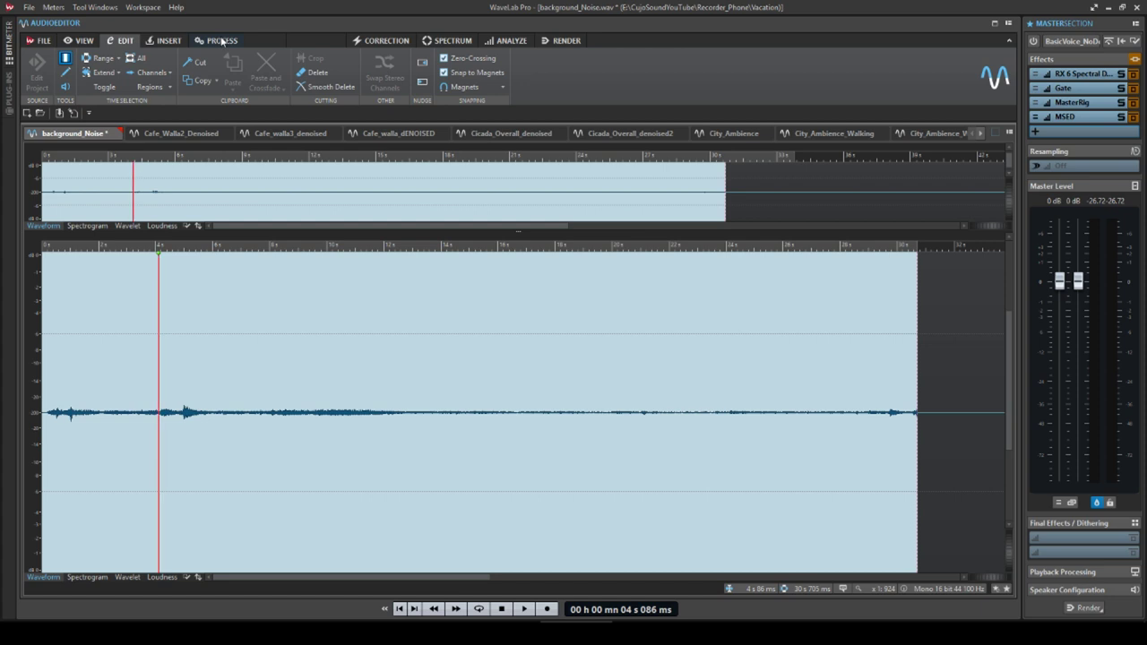
{"action": "left_click", "coordinate": [189, 351]}
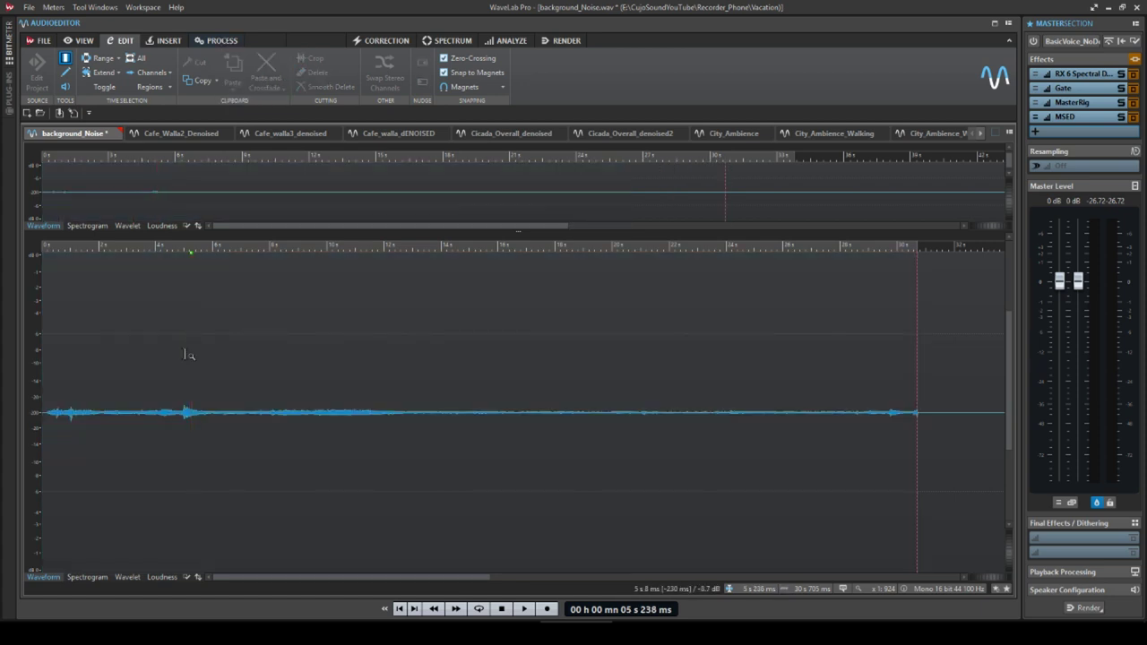
{"action": "key", "text": "ctrl+a"}
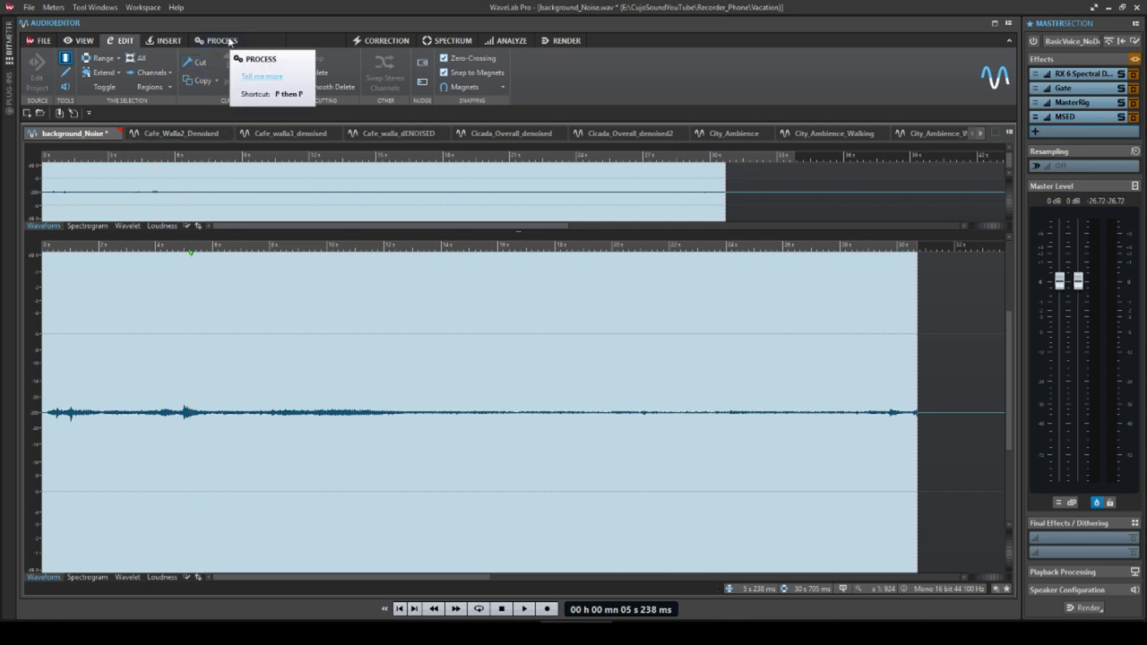
{"action": "left_click", "coordinate": [228, 42]}
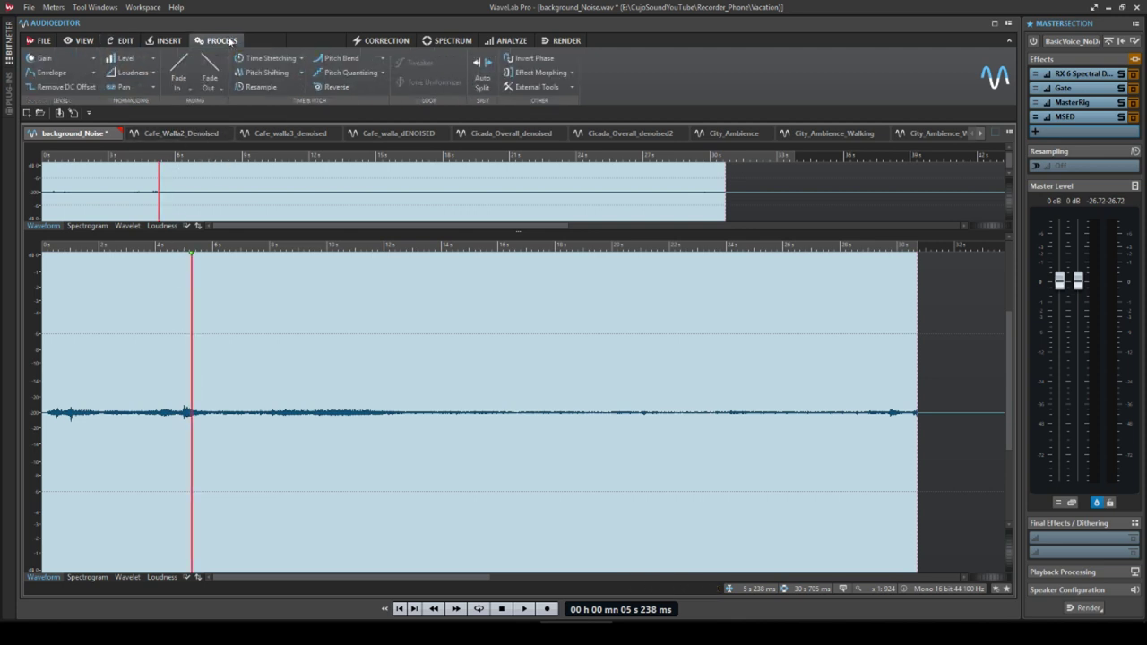
{"action": "left_click", "coordinate": [124, 57]}
{"action": "left_click_drag", "start_coordinate": [876, 209], "coordinate": [560, 145]}
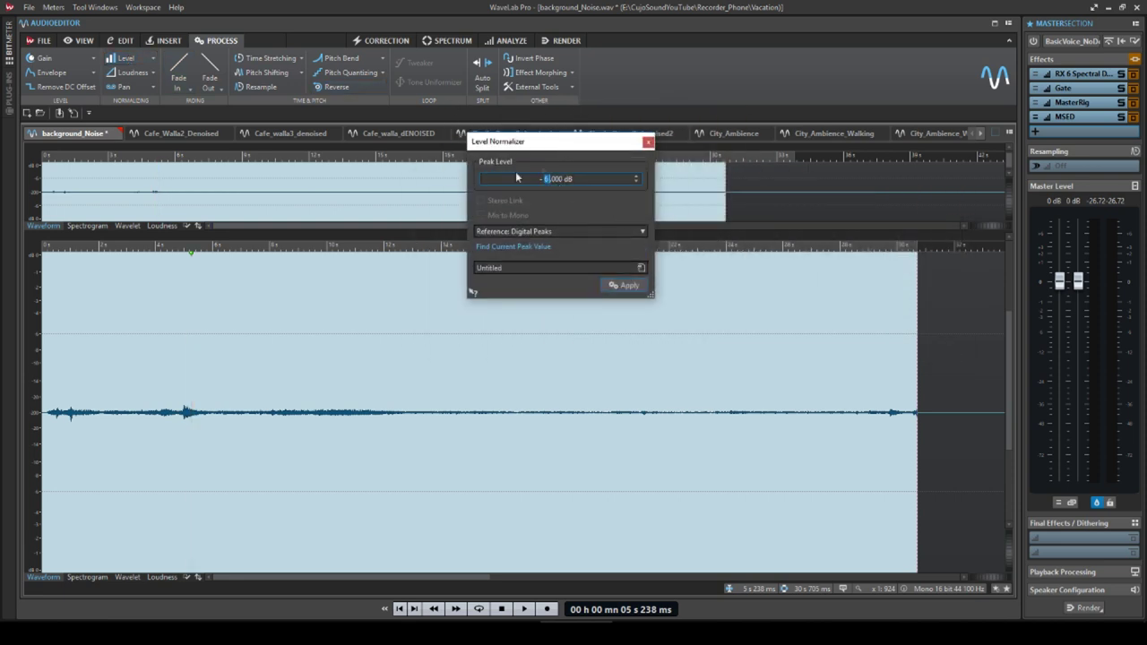
{"action": "left_click", "coordinate": [625, 285]}
{"action": "left_click", "coordinate": [649, 142]}
{"action": "left_click", "coordinate": [195, 404]}
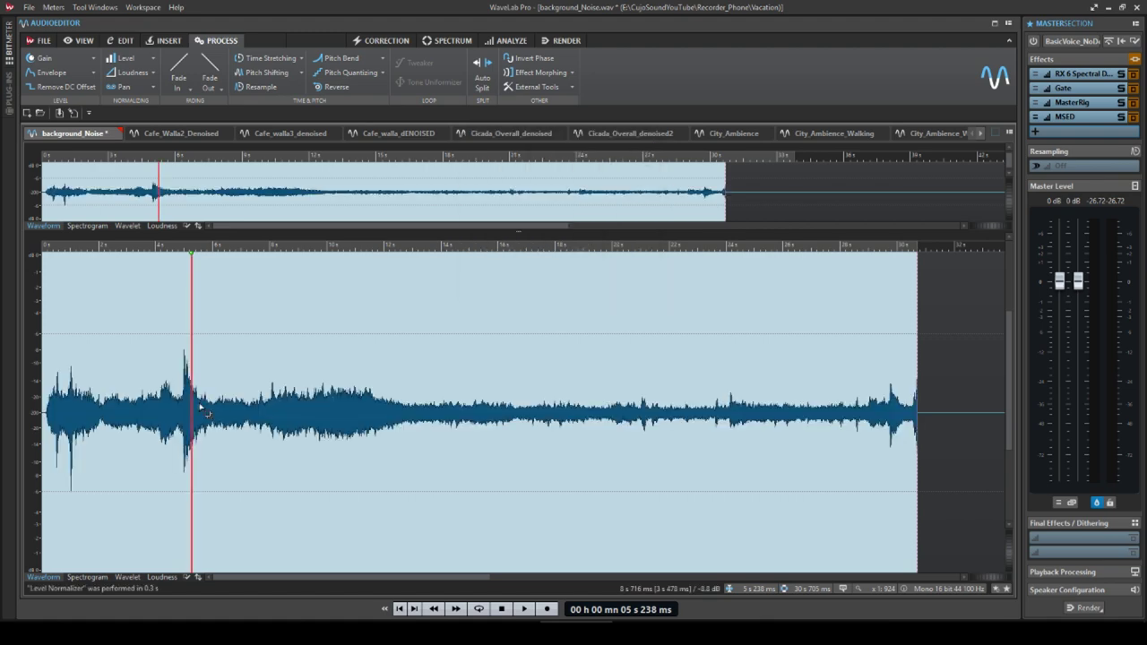
{"action": "key", "text": "space"}
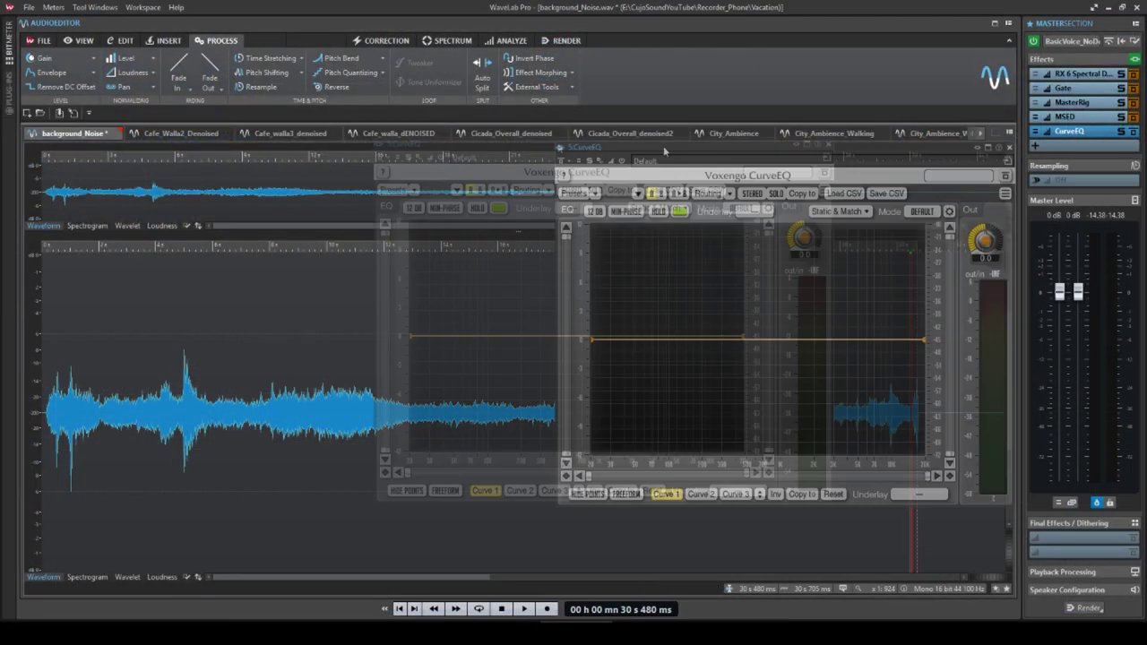
Set CurveEQ's gain range to 30 dB and play the recording from about 2.5 s to show its spectrum.
{"action": "left_click_drag", "start_coordinate": [663, 146], "coordinate": [512, 126]}
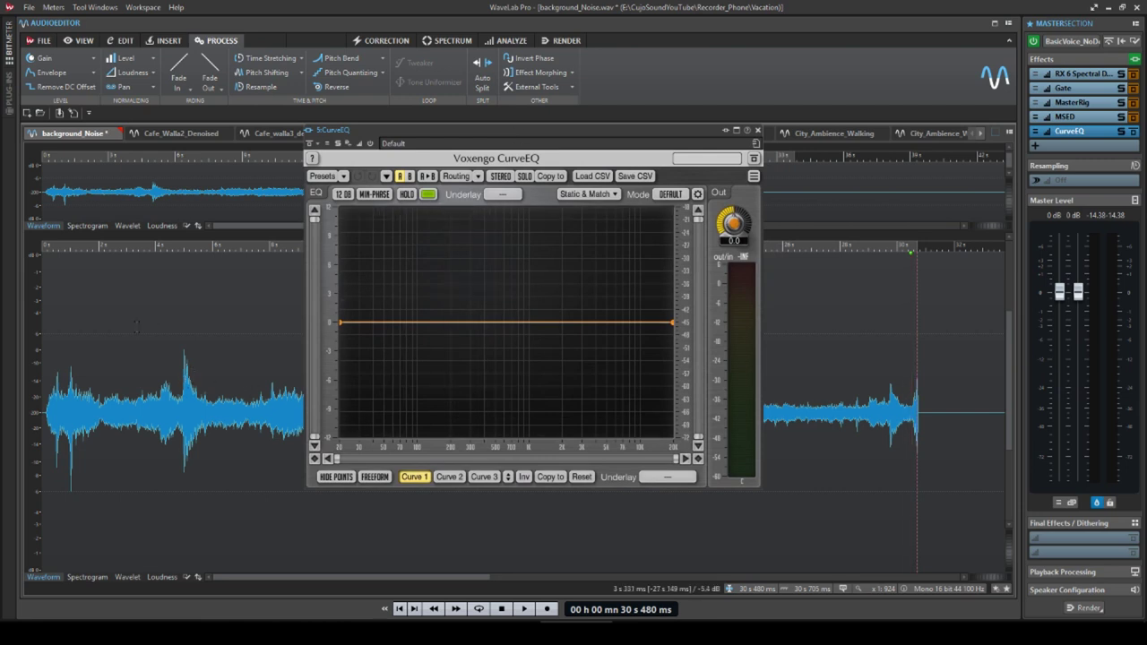
{"action": "left_click", "coordinate": [136, 359]}
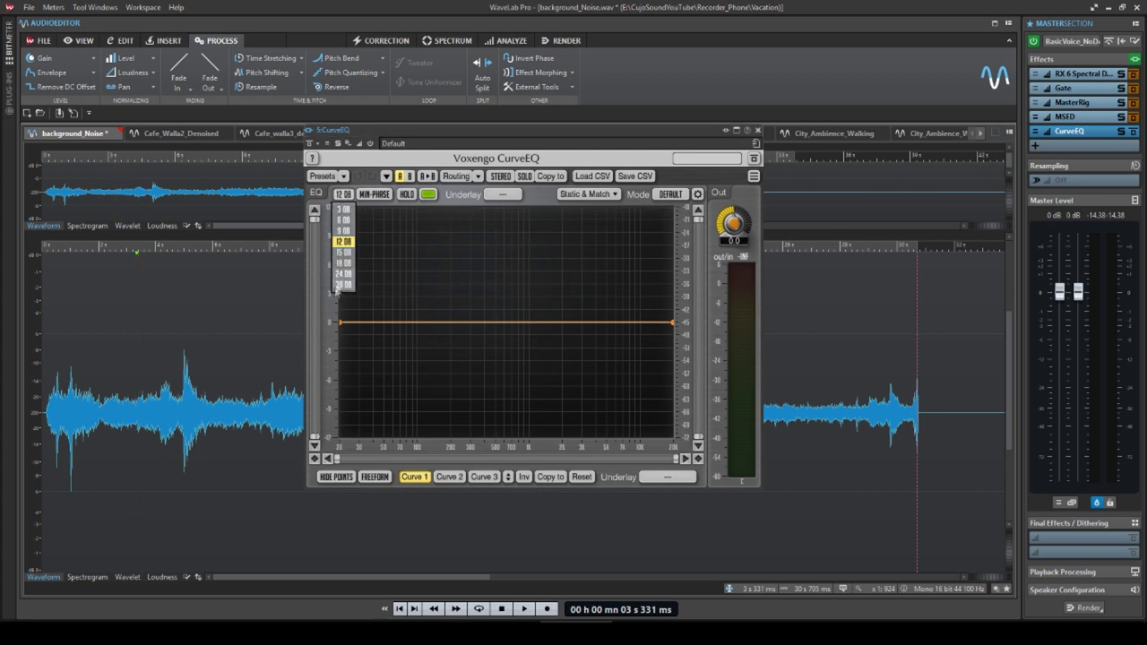
{"action": "left_click", "coordinate": [343, 285]}
{"action": "left_click", "coordinate": [114, 380]}
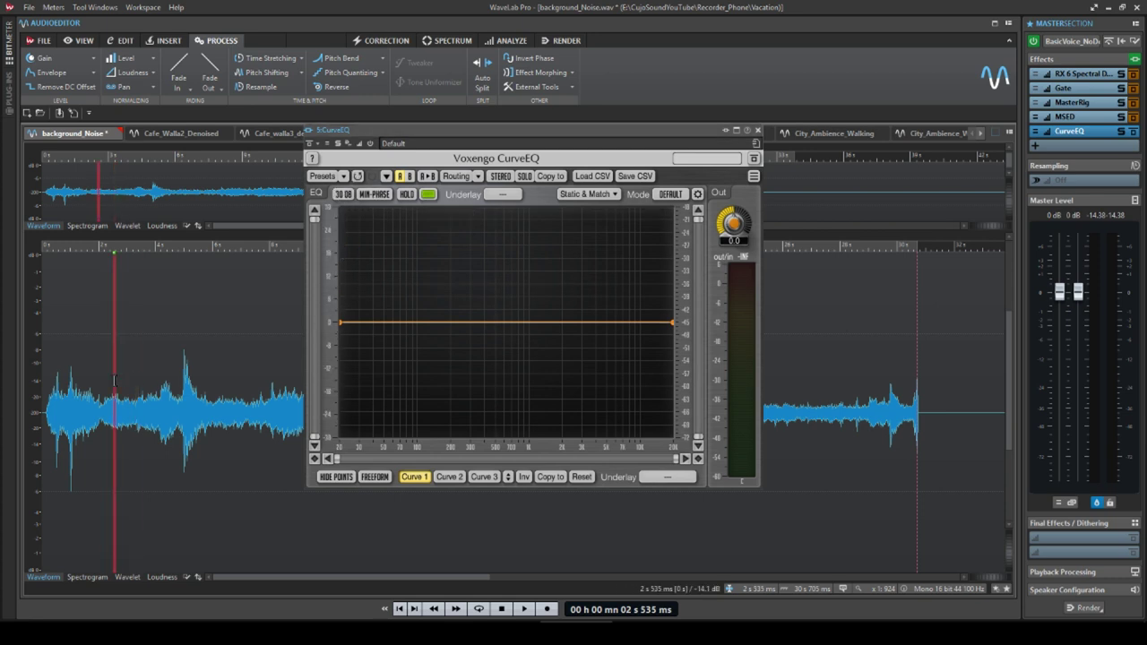
{"action": "key", "text": "space"}
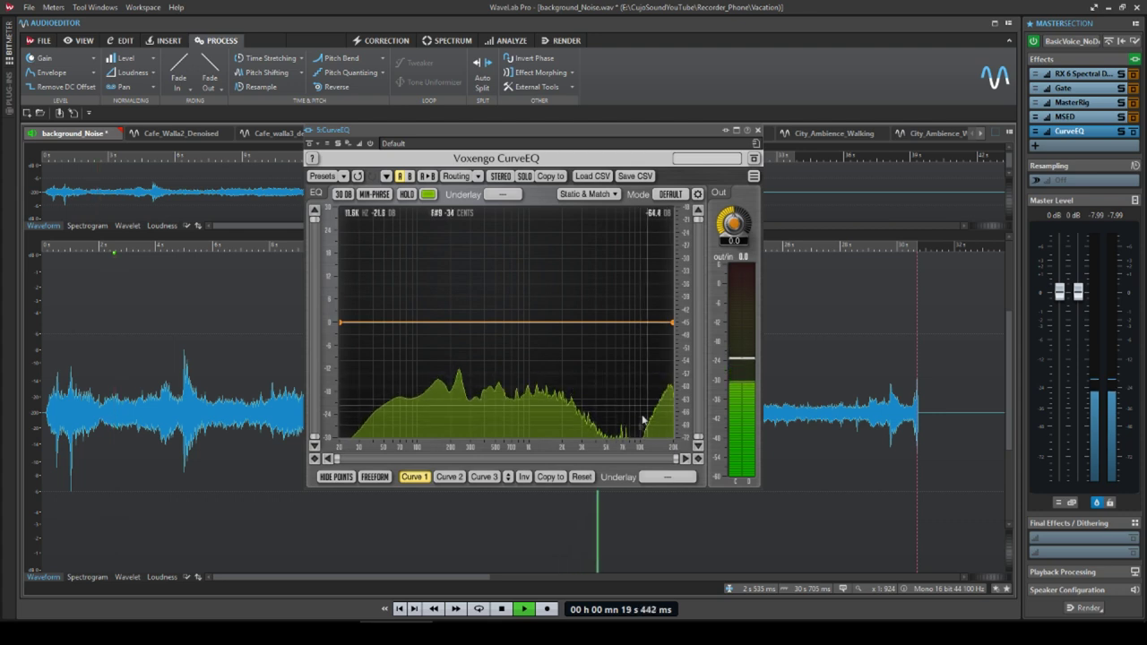
Roll off the high frequencies in CurveEQ with curve points near 4 kHz and 10 kHz while the recording plays.
{"action": "left_click", "coordinate": [627, 322]}
{"action": "left_click_drag", "start_coordinate": [658, 322], "coordinate": [638, 391]}
{"action": "left_click_drag", "start_coordinate": [627, 322], "coordinate": [594, 323]}
{"action": "key", "text": "space"}
{"action": "key", "text": "space"}
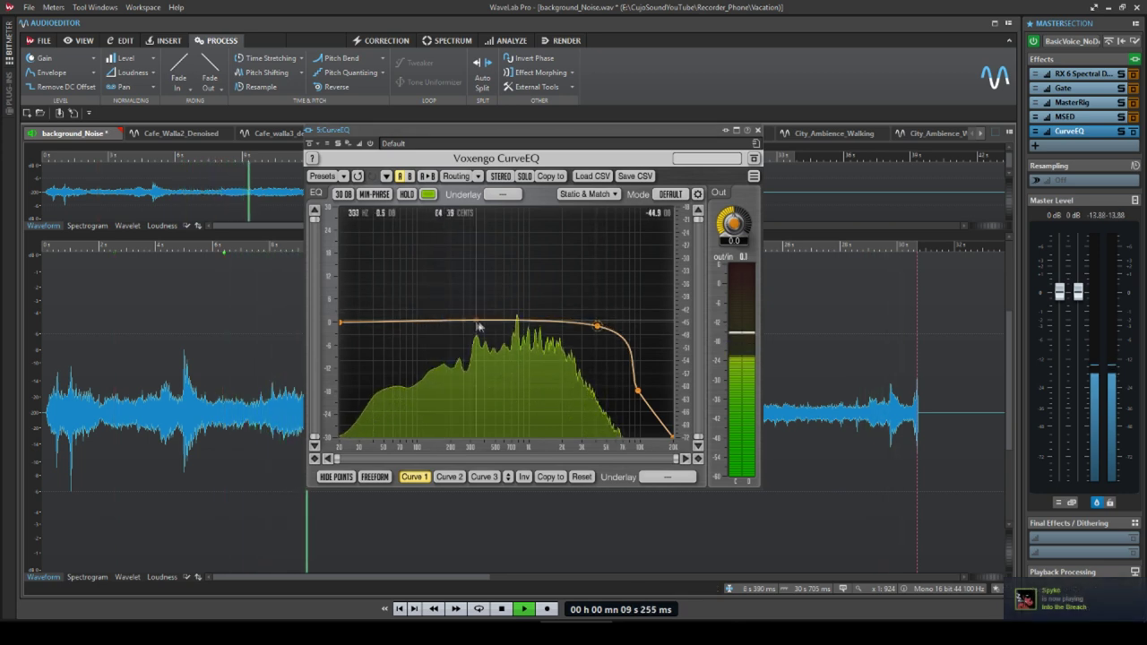
Cut the low end in CurveEQ by about 10 dB below roughly 120 Hz, anchoring the curve with a point just above 200 Hz.
{"action": "left_click_drag", "start_coordinate": [480, 321], "coordinate": [435, 322]}
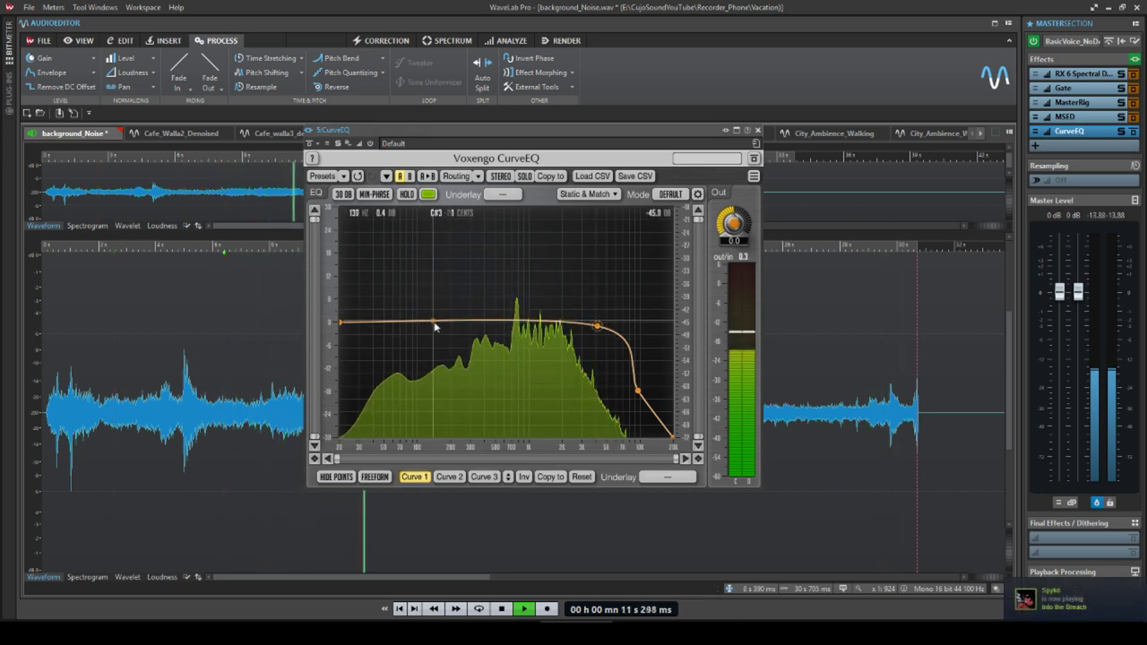
{"action": "key", "text": "space"}
{"action": "double_click", "coordinate": [436, 323]}
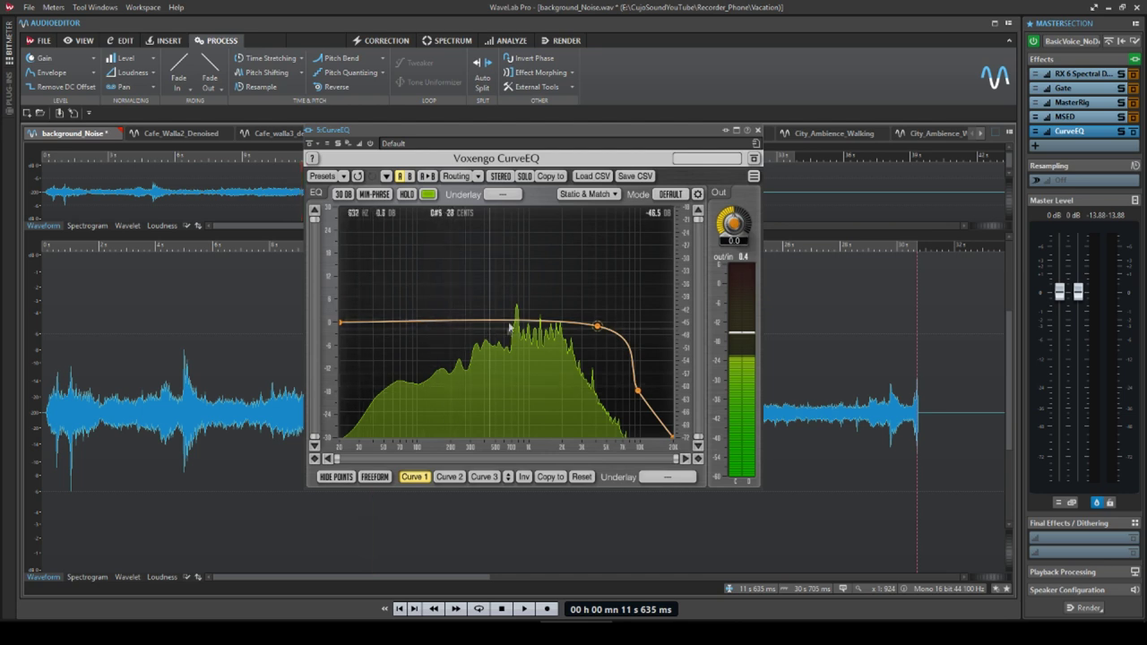
{"action": "left_click", "coordinate": [457, 321]}
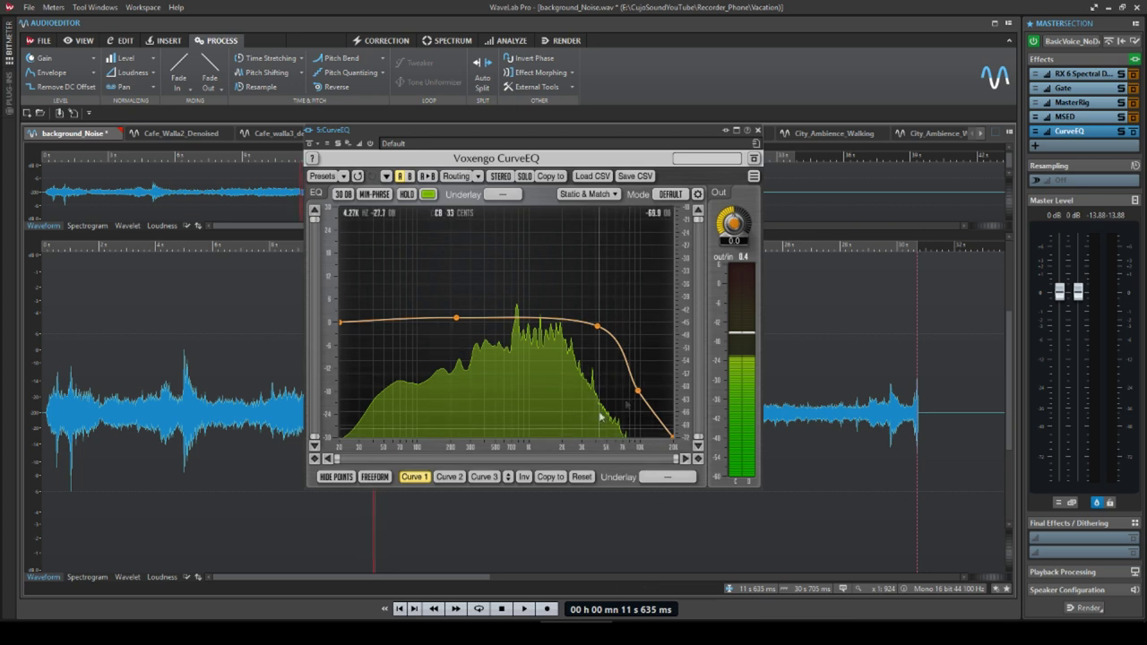
{"action": "left_click", "coordinate": [432, 319]}
{"action": "left_click_drag", "start_coordinate": [341, 321], "coordinate": [340, 359]}
{"action": "left_click_drag", "start_coordinate": [432, 319], "coordinate": [425, 355]}
Play the recording from about 4.4 s to hear the equalized sound.
{"action": "left_click", "coordinate": [167, 387]}
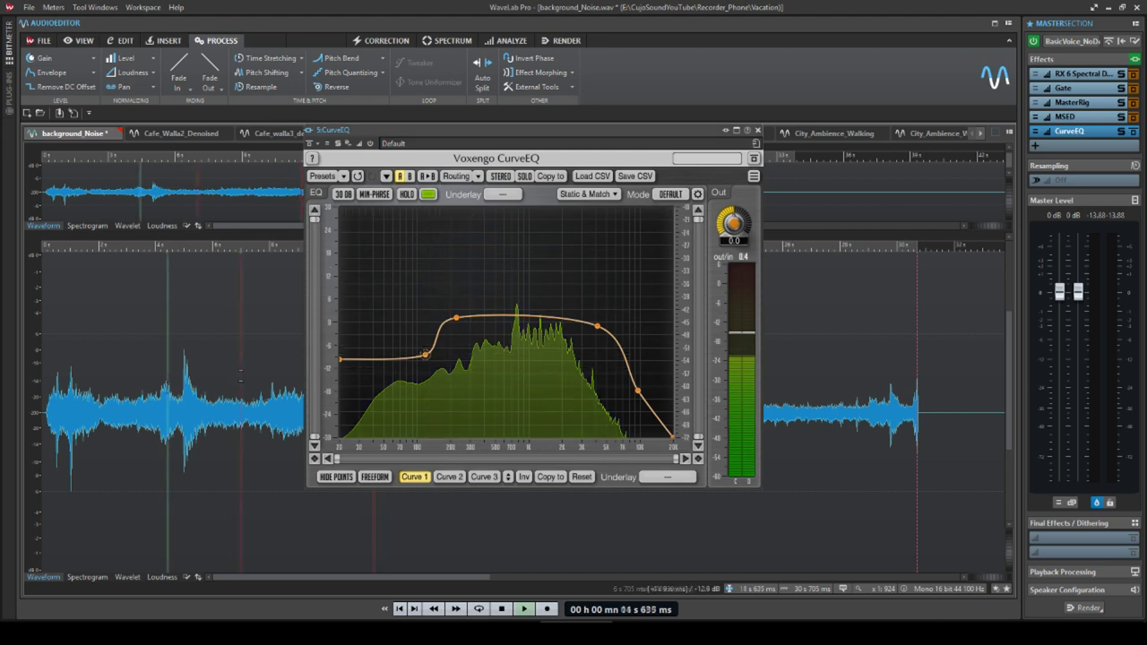
{"action": "key", "text": "space"}
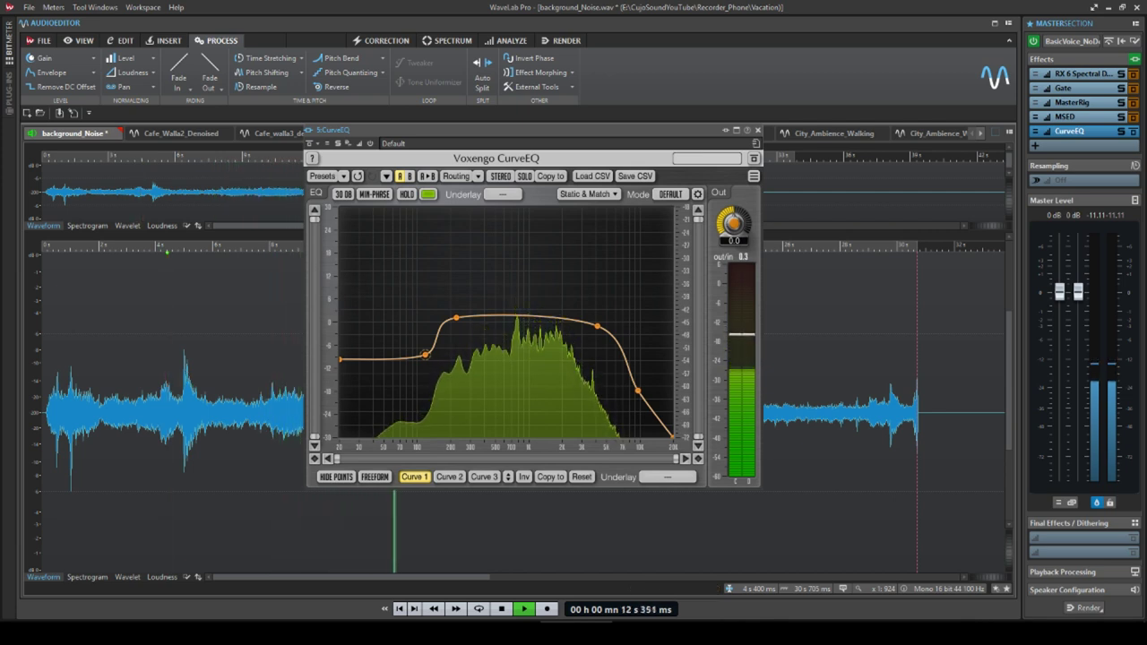
{"action": "key", "text": "space"}
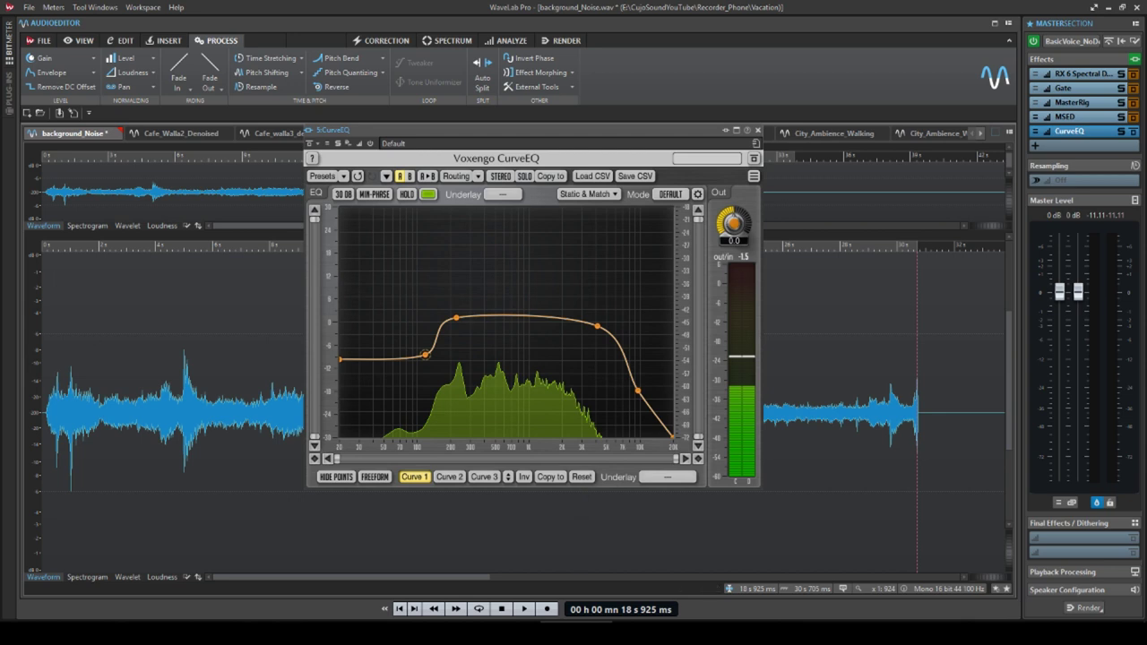
Close and reopen CurveEQ, and undo all its changes back to the flat curve and 12 dB range.
{"action": "left_click", "coordinate": [759, 131]}
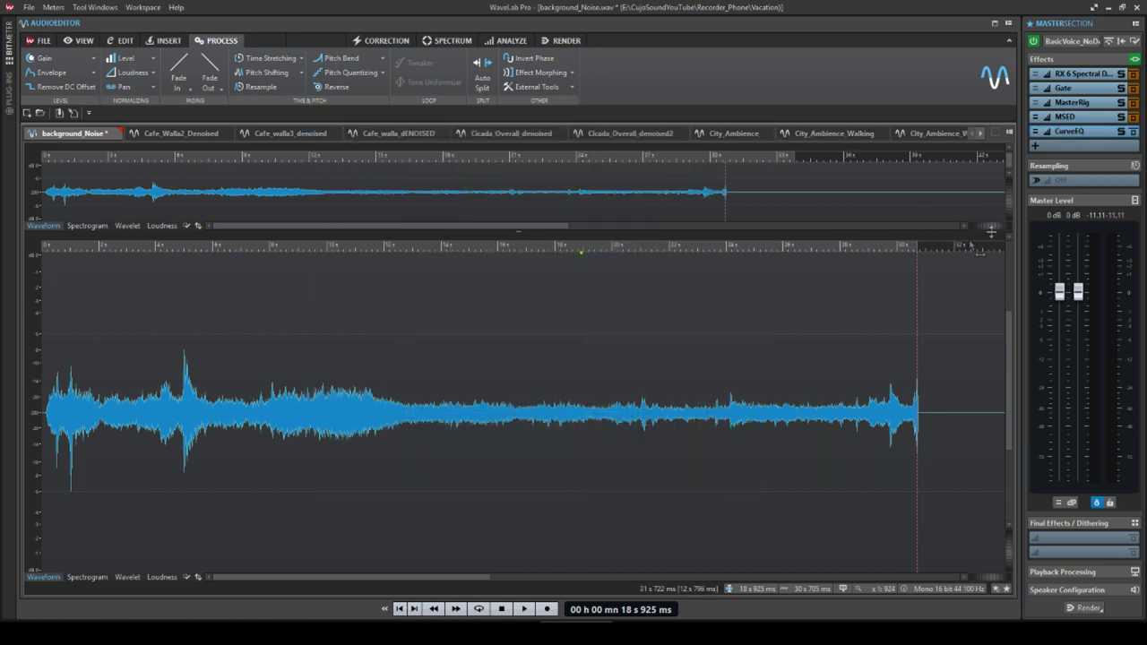
{"action": "left_click", "coordinate": [1068, 132]}
{"action": "left_click", "coordinate": [1069, 131]}
{"action": "left_click", "coordinate": [1070, 131]}
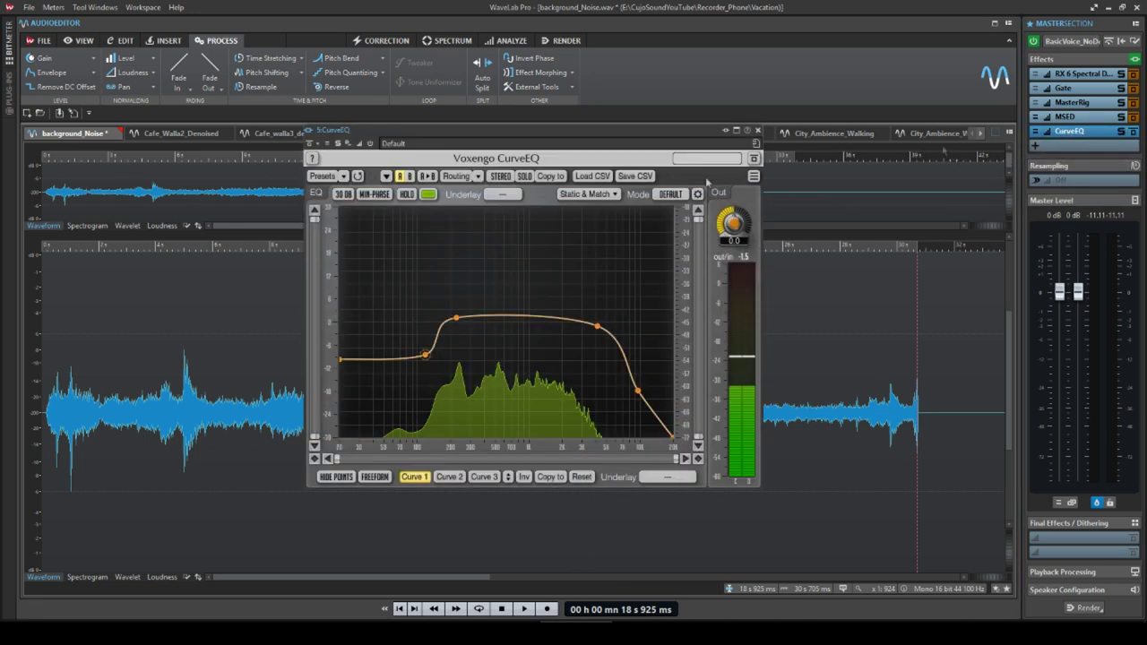
{"action": "left_click", "coordinate": [356, 175]}
{"action": "left_click", "coordinate": [357, 176]}
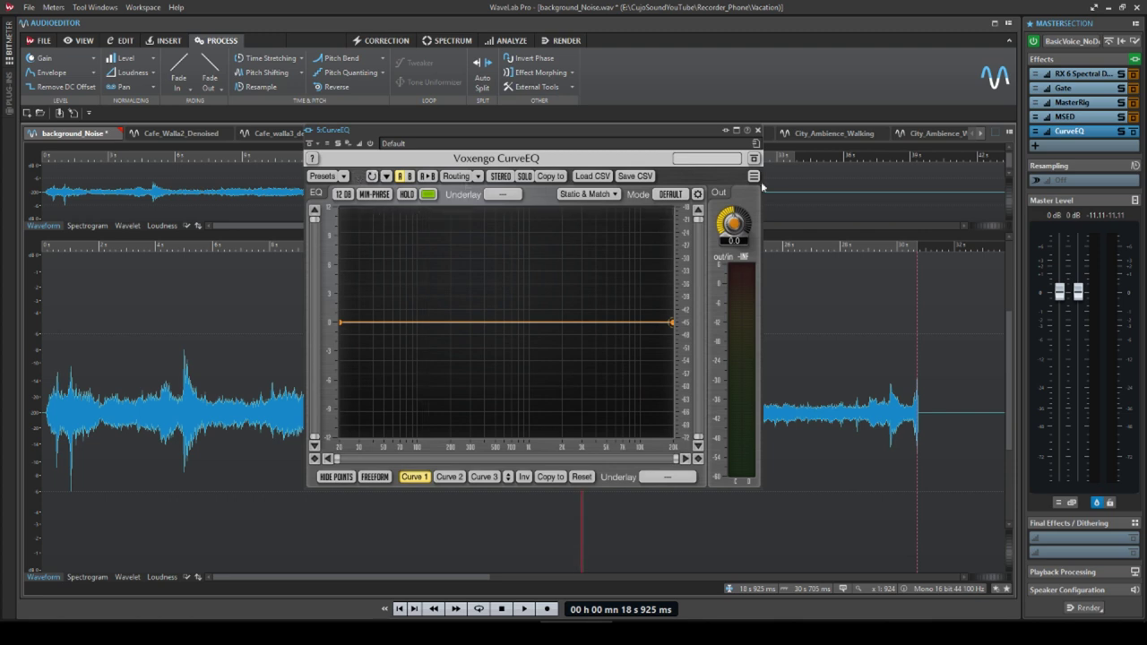
Close the CurveEQ window and bypass CurveEQ in the master effects chain.
{"action": "left_click", "coordinate": [759, 131]}
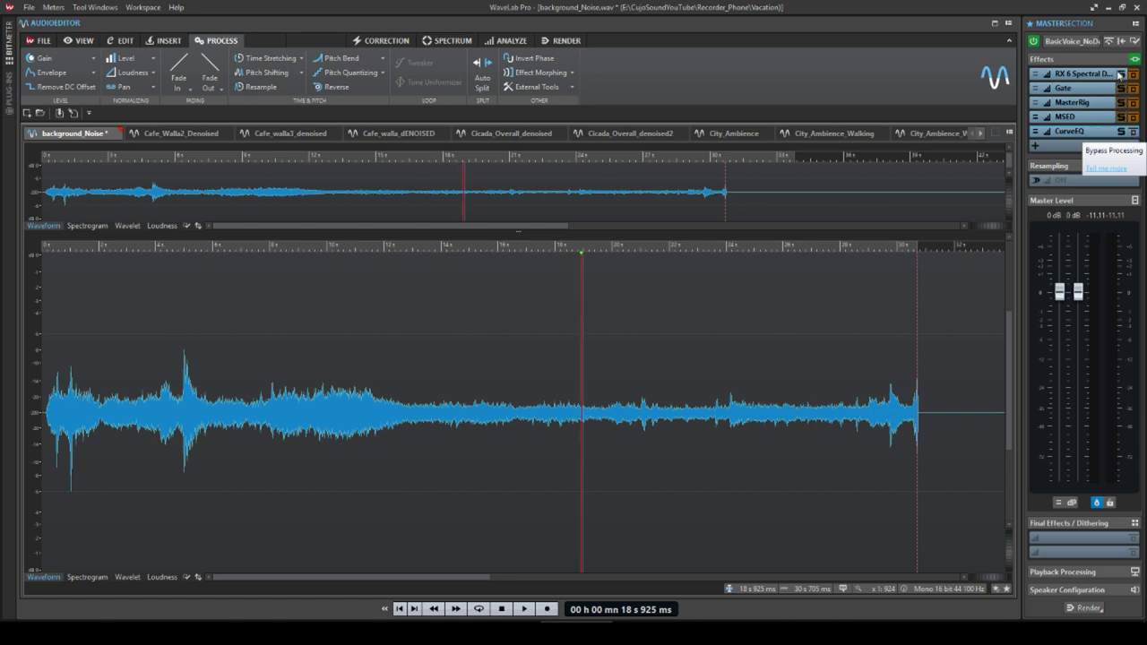
{"action": "left_click", "coordinate": [1134, 132]}
{"action": "left_click", "coordinate": [1134, 132]}
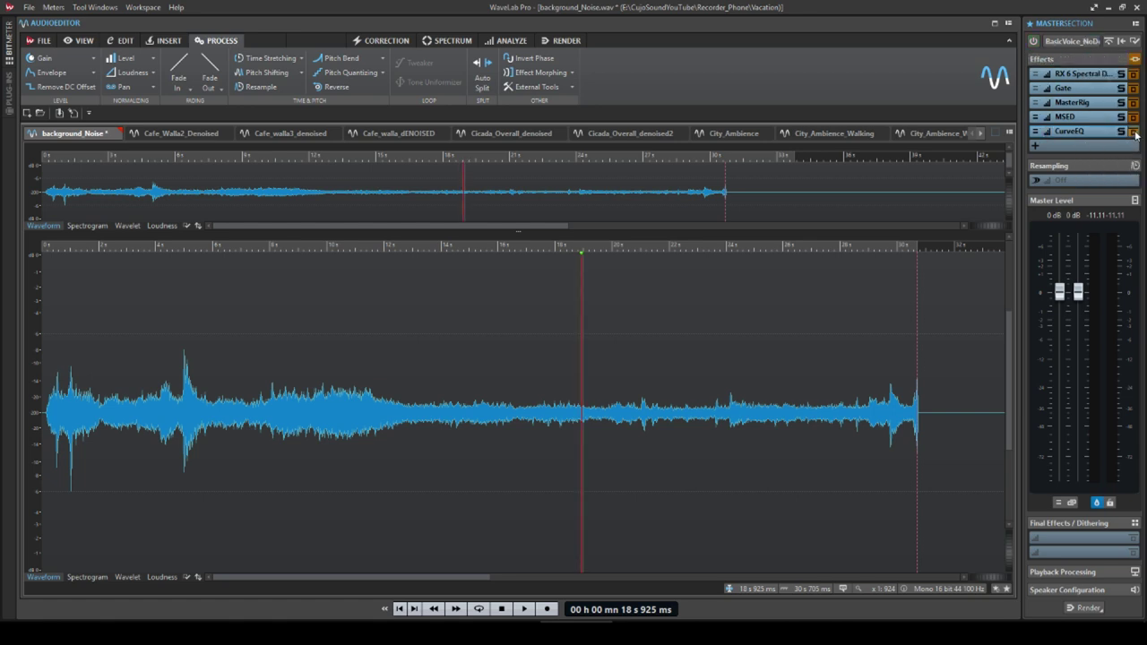
Play the recording to listen to its sound with all master effects bypassed.
{"action": "key", "text": "space"}
{"action": "key", "text": "space"}
{"action": "key", "text": "space"}
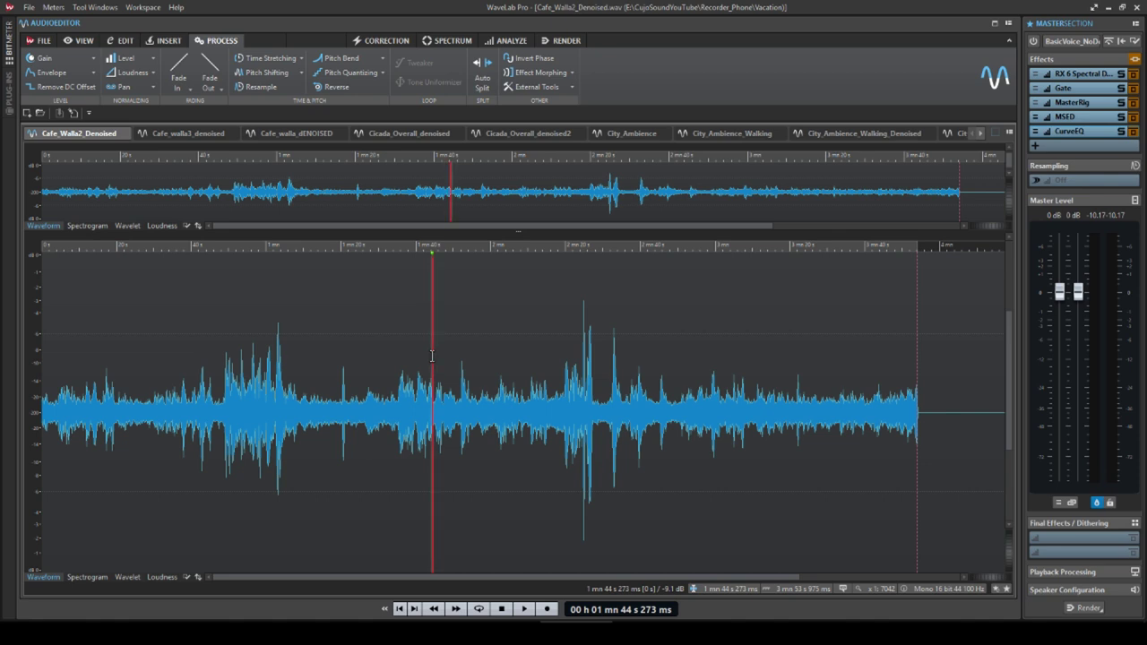
Close the Cafe_Walla2_Denoised, Cafe_walla3_denoised, Cafe_walla_dENOISED and Cicada_Overall_denoised files.
{"action": "middle_click", "coordinate": [81, 134]}
{"action": "middle_click", "coordinate": [81, 133]}
{"action": "middle_click", "coordinate": [81, 134]}
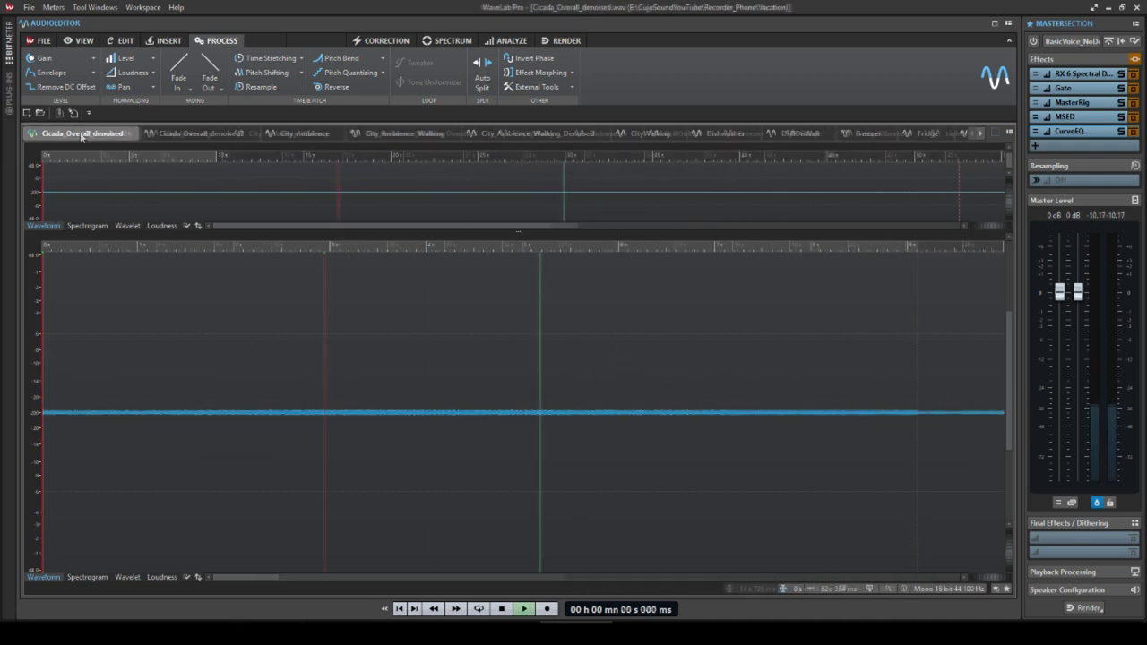
{"action": "middle_click", "coordinate": [81, 134]}
Play Cicada_Overall_denoised2, then stop playback after placing the cursor at about 20.3 s.
{"action": "key", "text": "space"}
{"action": "left_click", "coordinate": [501, 319]}
{"action": "left_click", "coordinate": [432, 336]}
{"action": "key", "text": "space"}
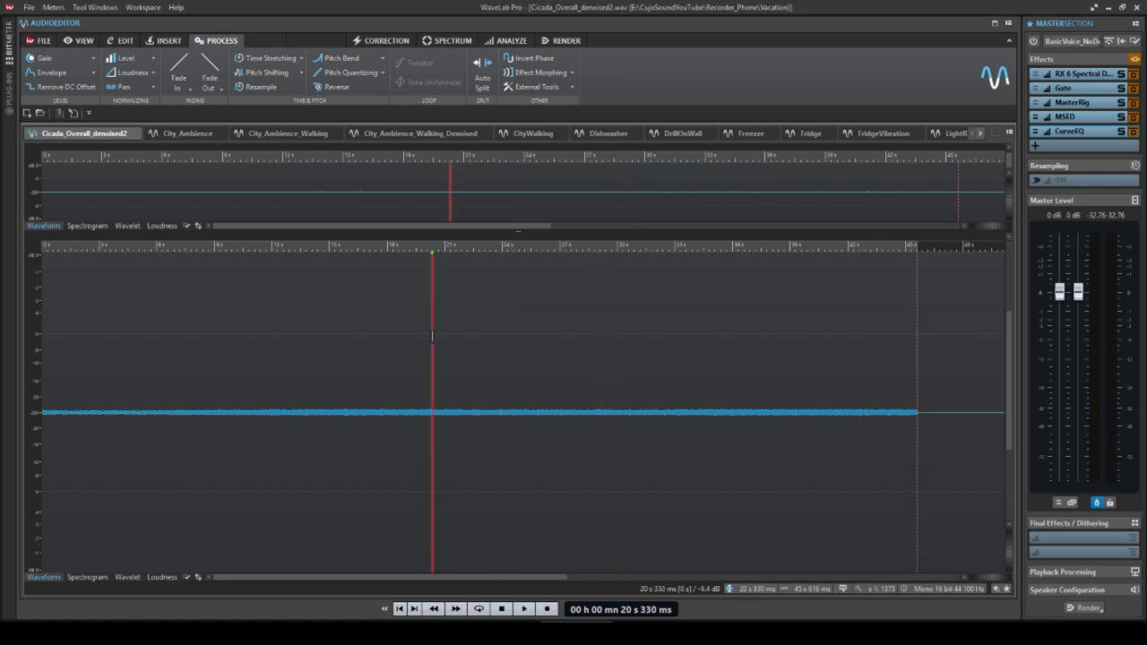
Normalize the whole Cicada_Overall_denoised2 recording to a peak level of -6 dB.
{"action": "left_click", "coordinate": [387, 336]}
{"action": "key", "text": "ctrl+a"}
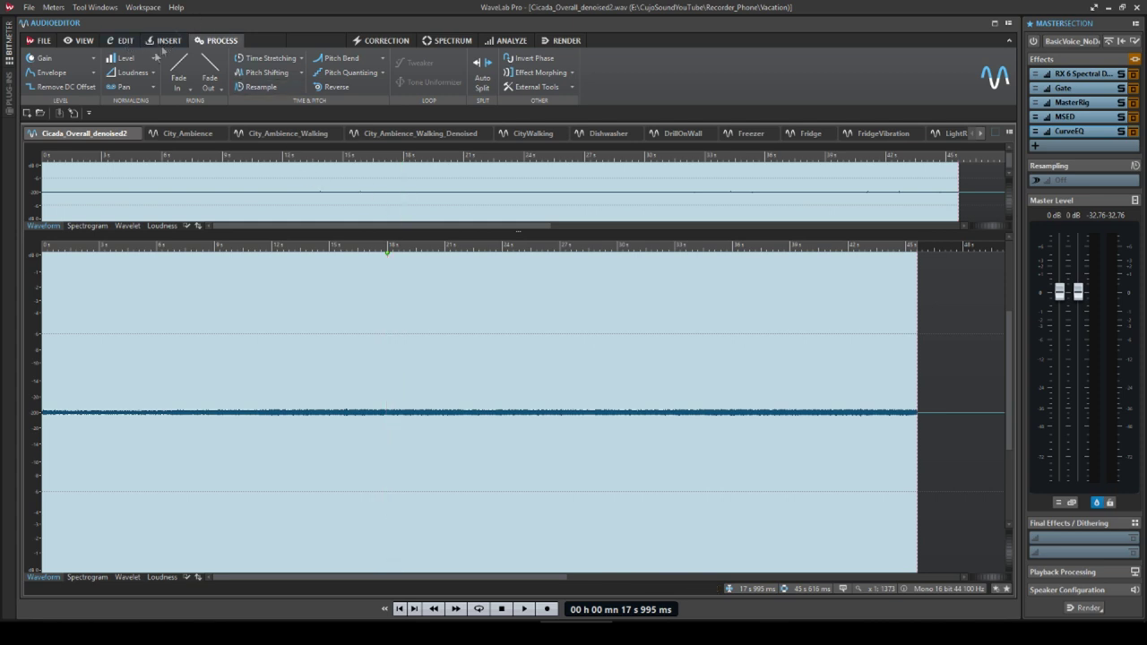
{"action": "left_click", "coordinate": [131, 63]}
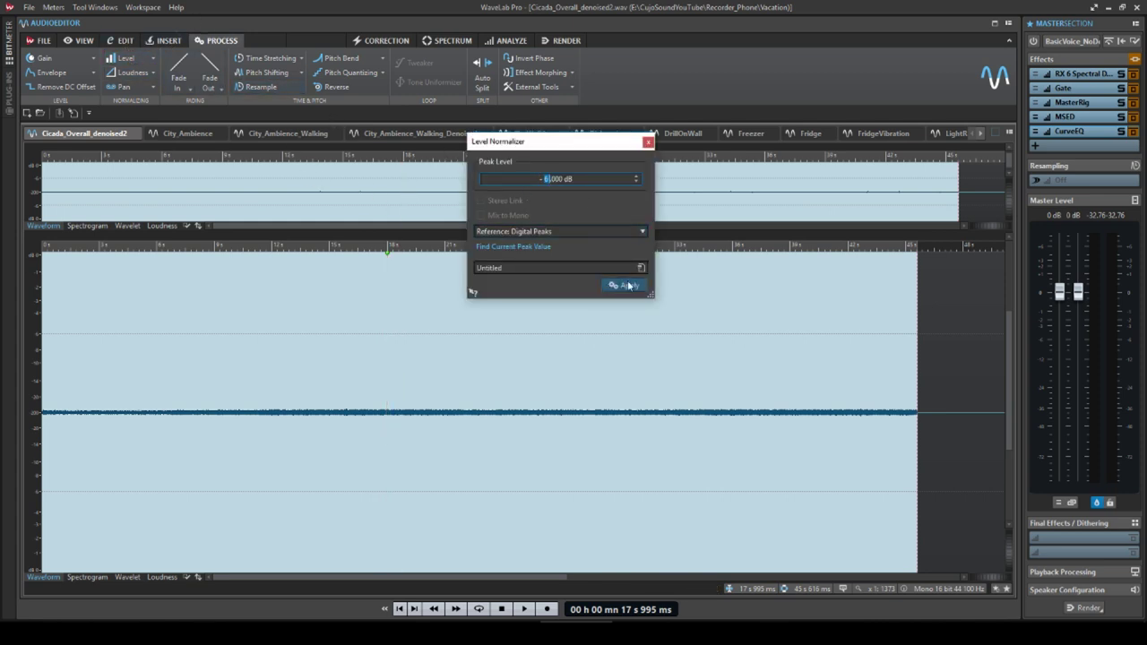
{"action": "left_click", "coordinate": [625, 285]}
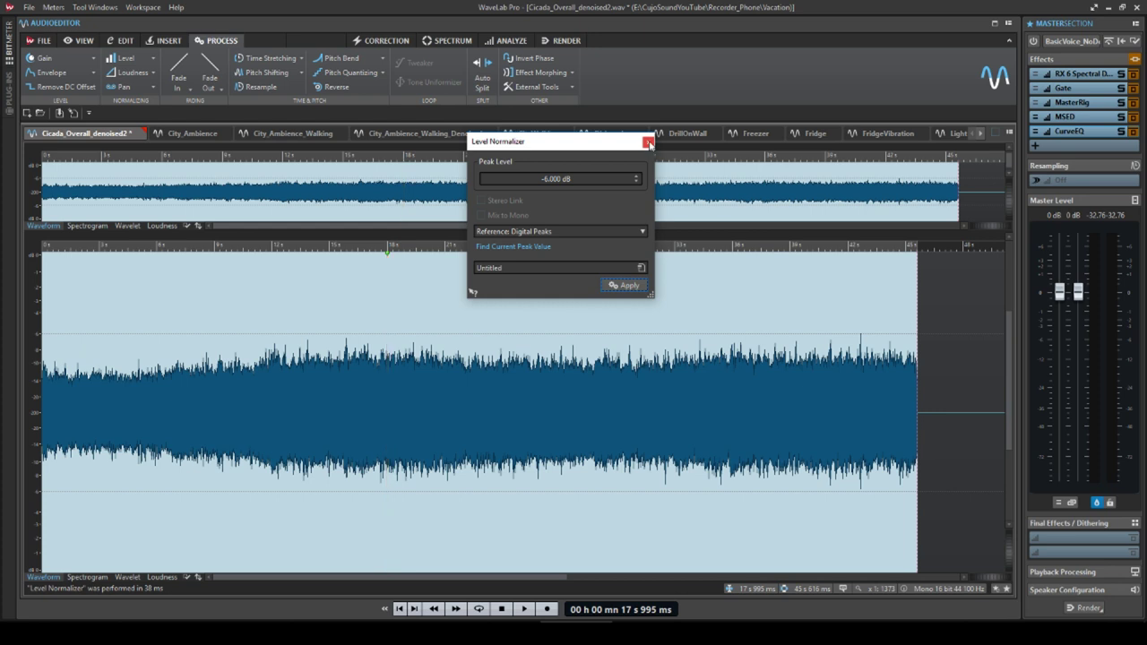
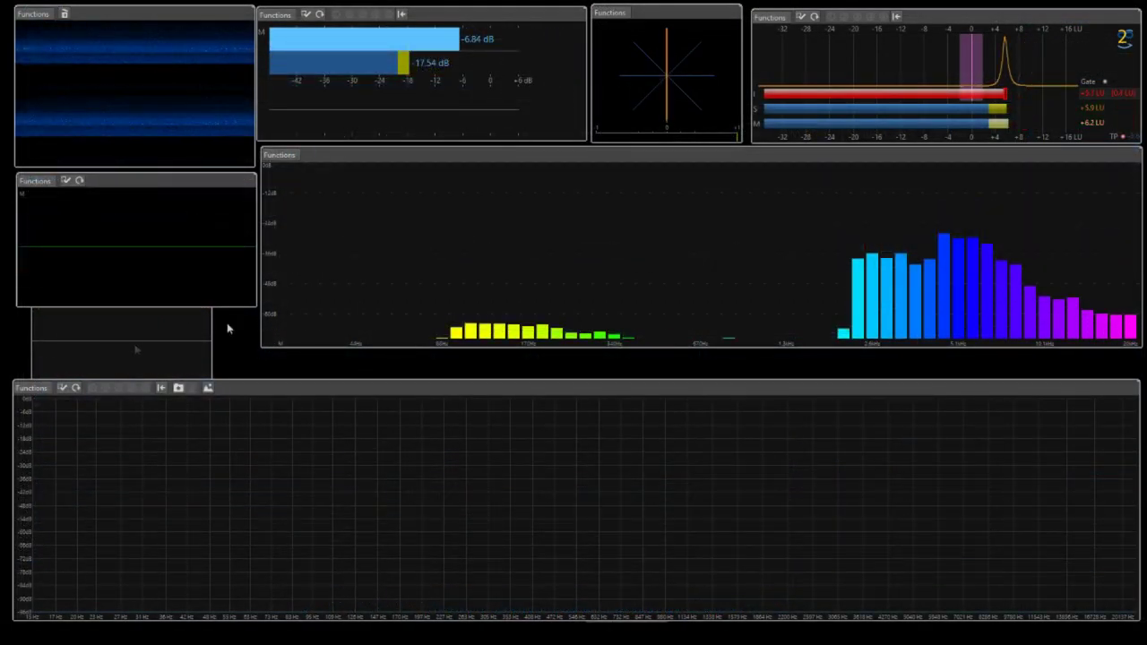
Examine the levels and frequency spectrum of the selected stretch of Cicada_Overall_denoised2 in the analysis meters.
{"action": "mouse_move", "coordinate": [553, 271]}
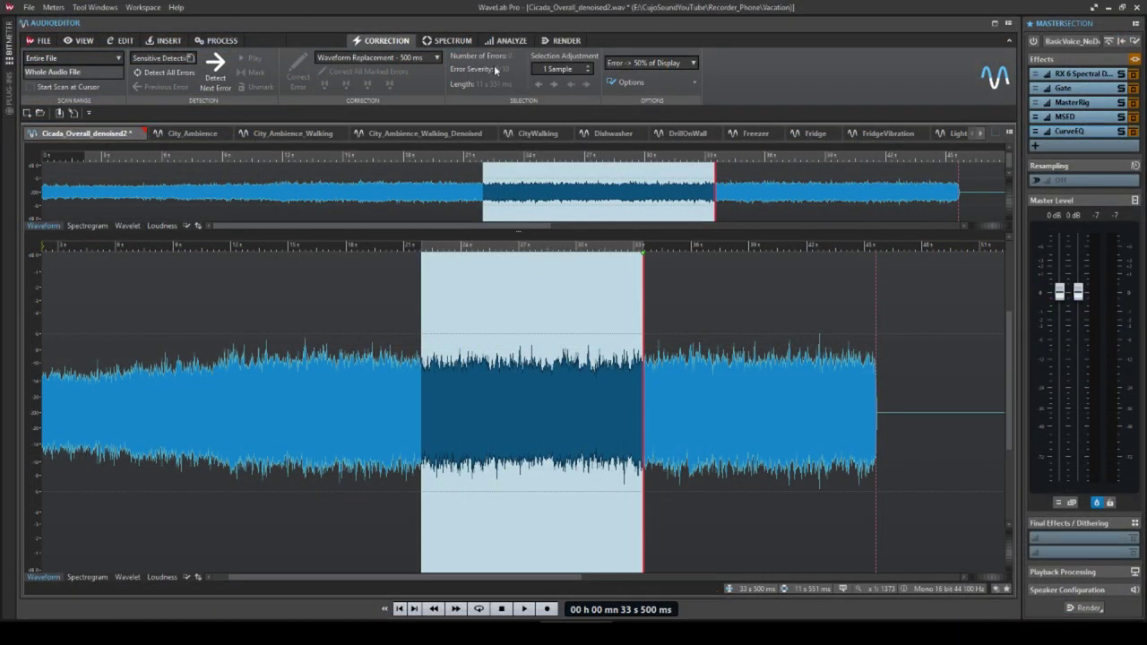
{"action": "left_click", "coordinate": [504, 40]}
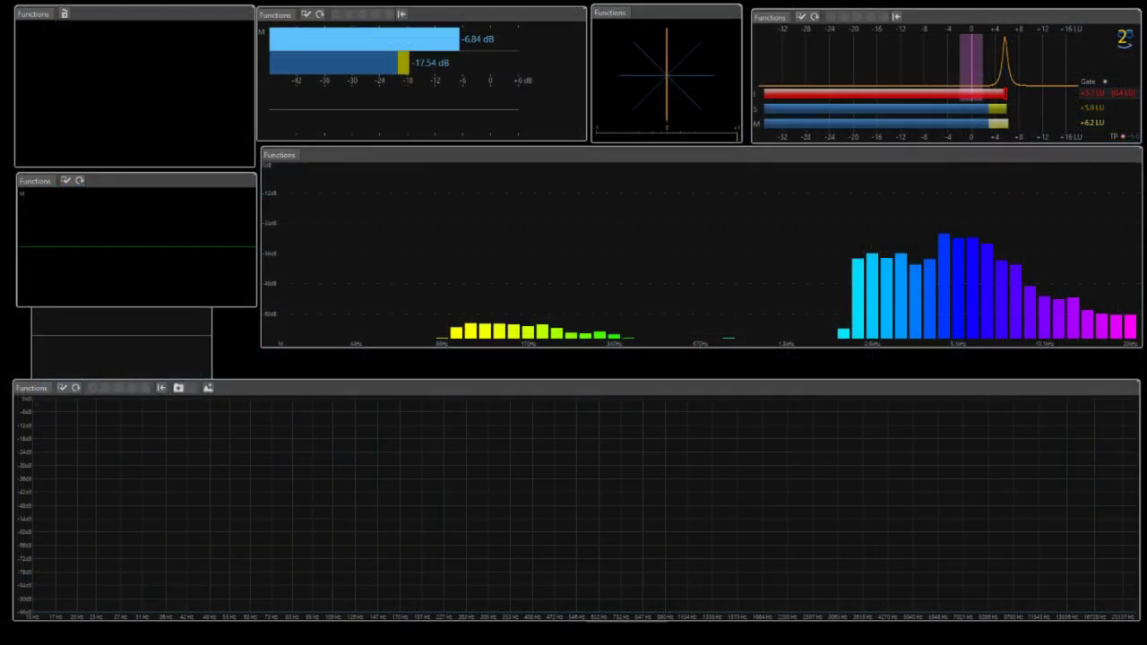
{"action": "mouse_move", "coordinate": [957, 236]}
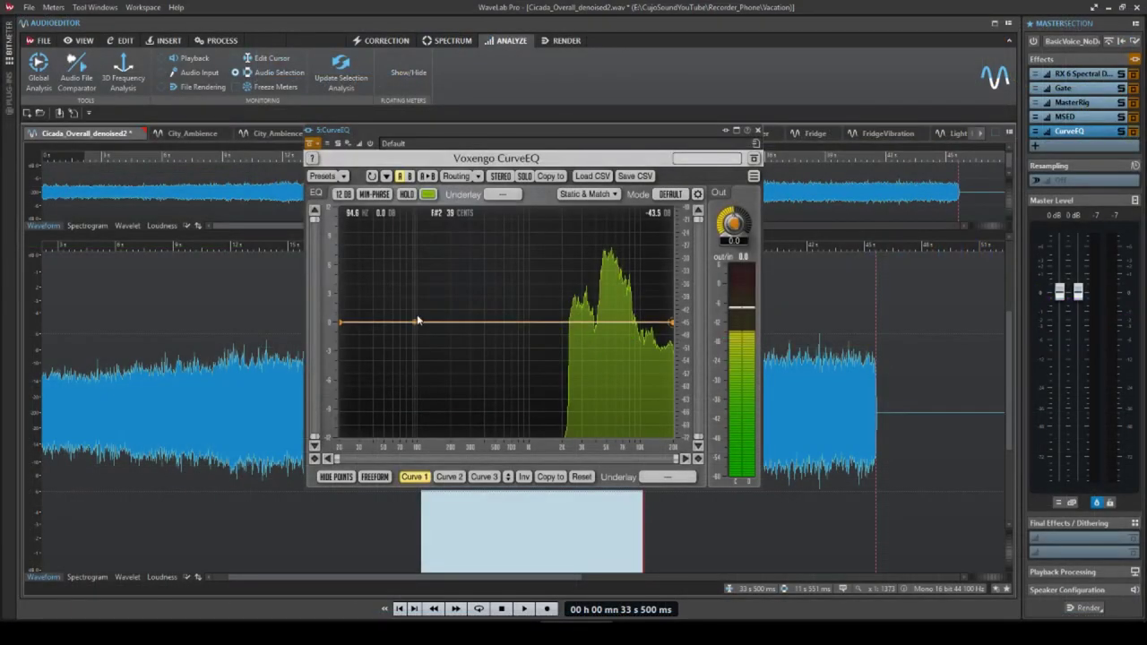
Play Cicada_Overall_denoised2 from about 13.9 s to view its spectrum in CurveEQ.
{"action": "left_click", "coordinate": [268, 371]}
{"action": "key", "text": "space"}
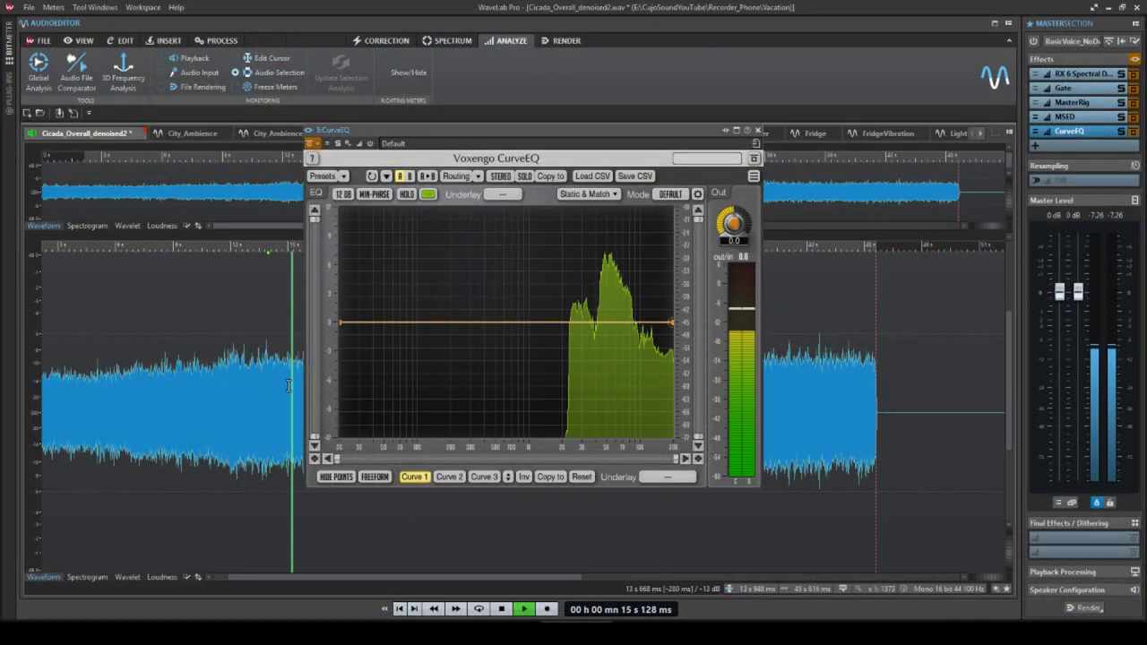
{"action": "key", "text": "space"}
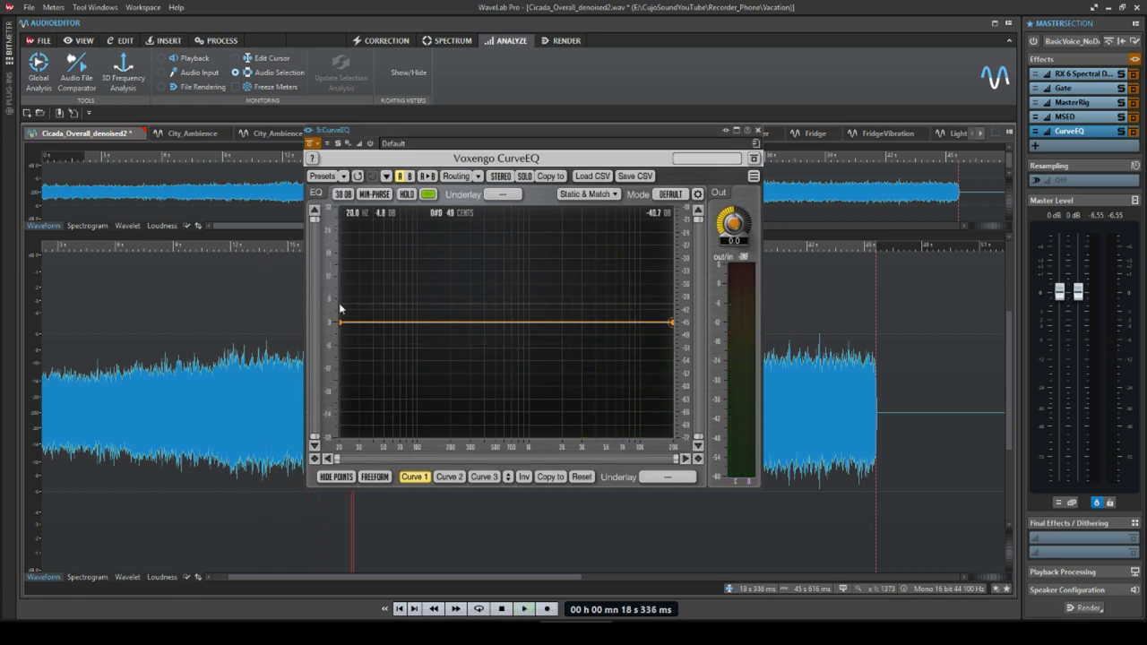
{"action": "key", "text": "space"}
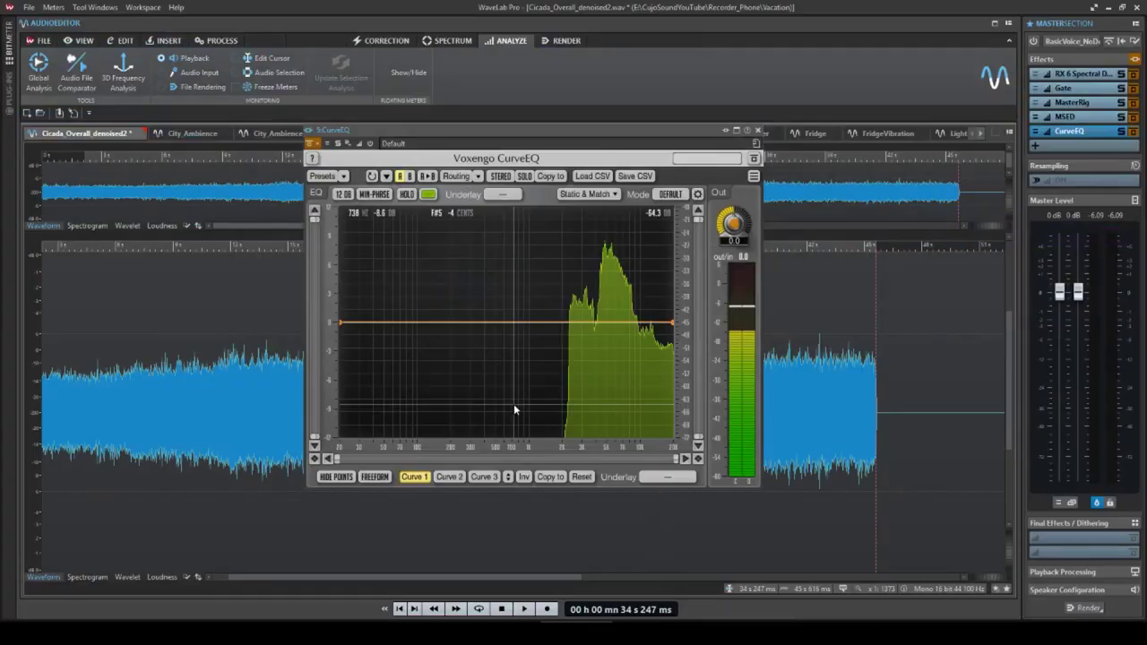
Set the CurveEQ gain range to 30 dB and play the cicada recording from about 10.9 s.
{"action": "left_click", "coordinate": [228, 327]}
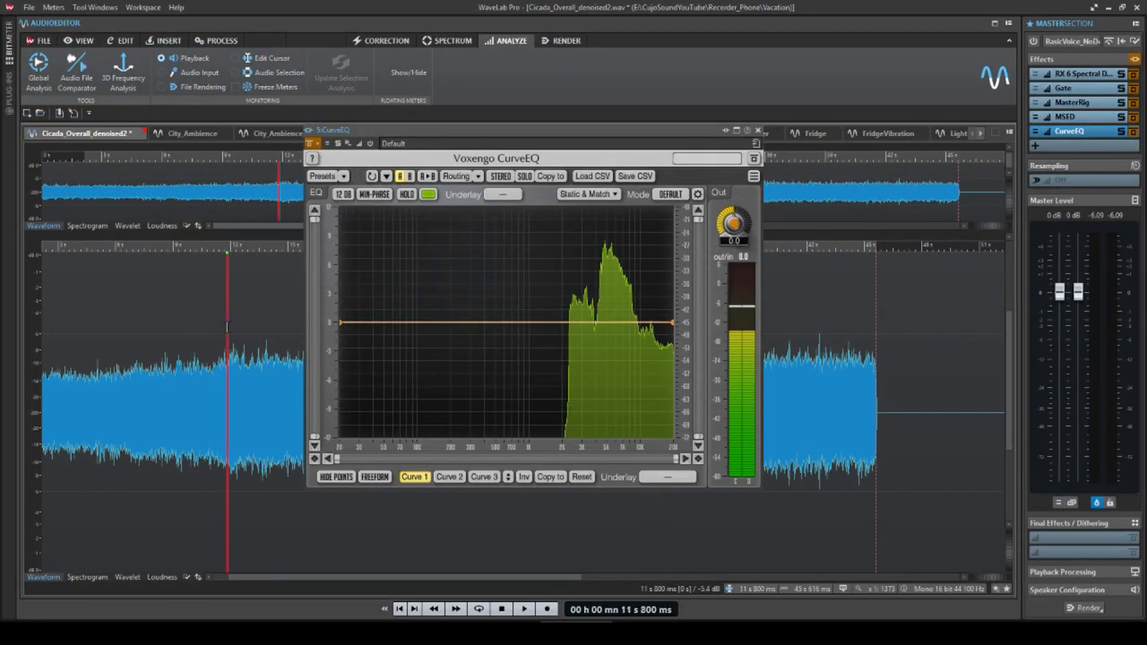
{"action": "left_click", "coordinate": [220, 323]}
{"action": "left_click", "coordinate": [342, 193]}
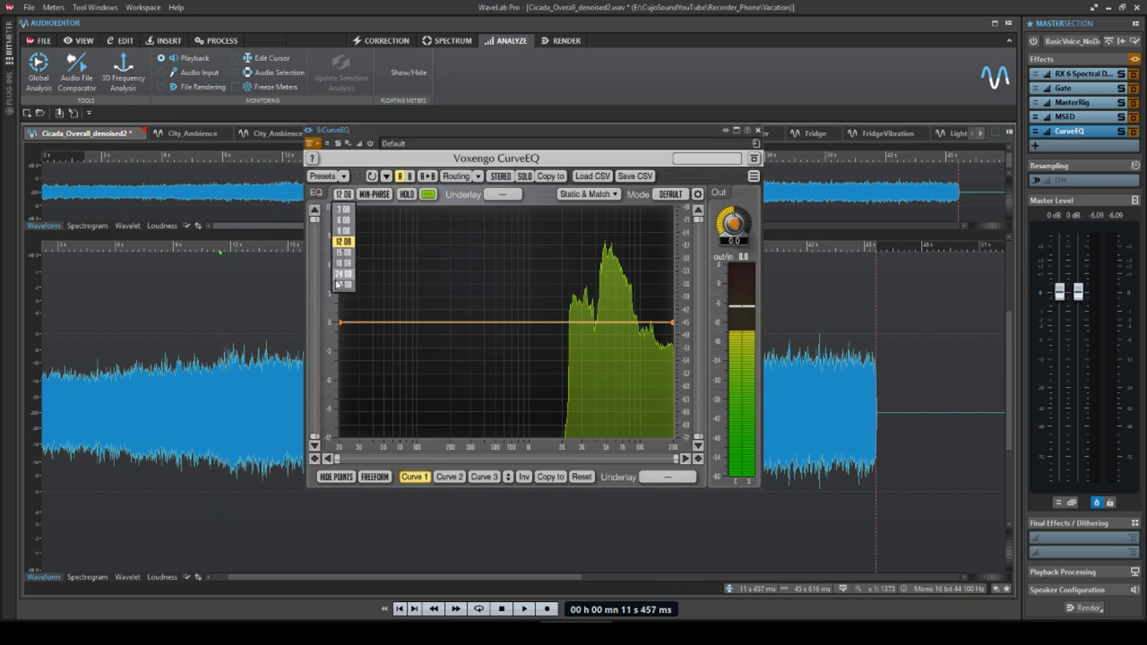
{"action": "left_click", "coordinate": [337, 283]}
{"action": "left_click", "coordinate": [211, 381]}
{"action": "key", "text": "space"}
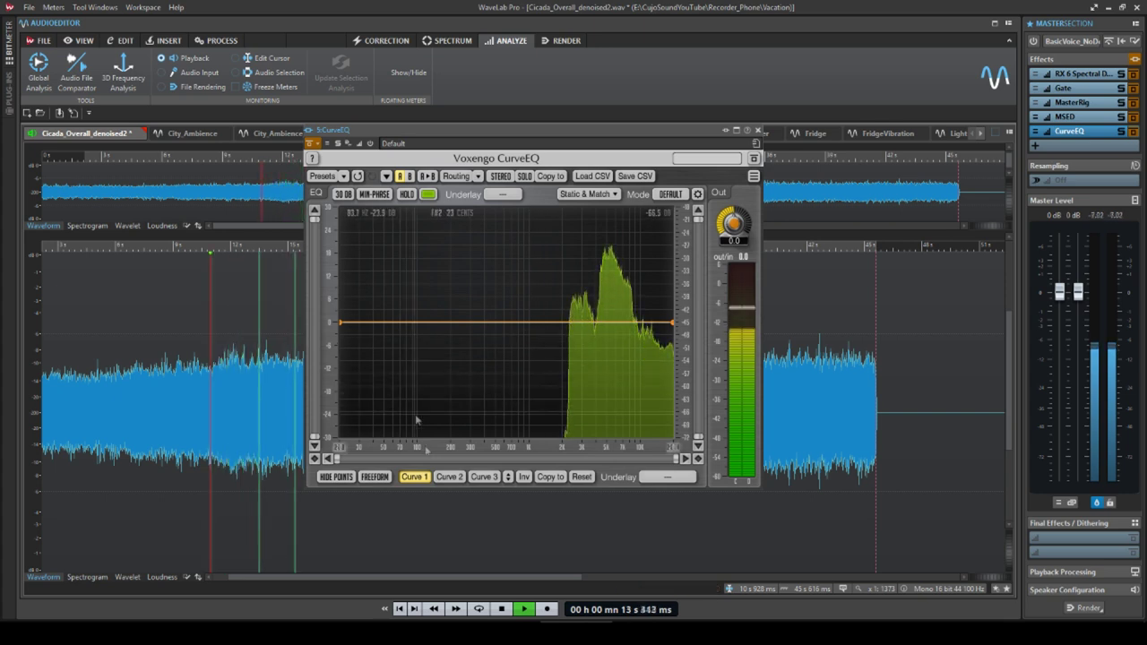
{"action": "key", "text": "space"}
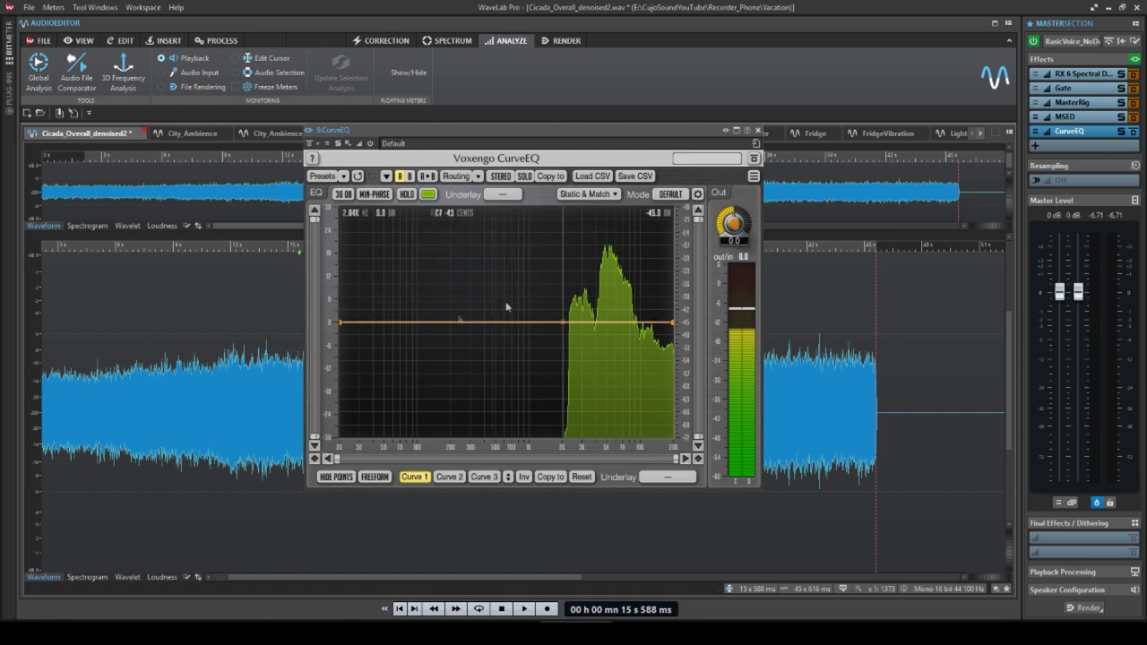
Cut everything below about 1 kHz by 30 dB in CurveEQ and play the cicada recording to hear the result.
{"action": "left_click_drag", "start_coordinate": [559, 328], "coordinate": [527, 437]}
{"action": "left_click_drag", "start_coordinate": [341, 323], "coordinate": [342, 436]}
{"action": "key", "text": "space"}
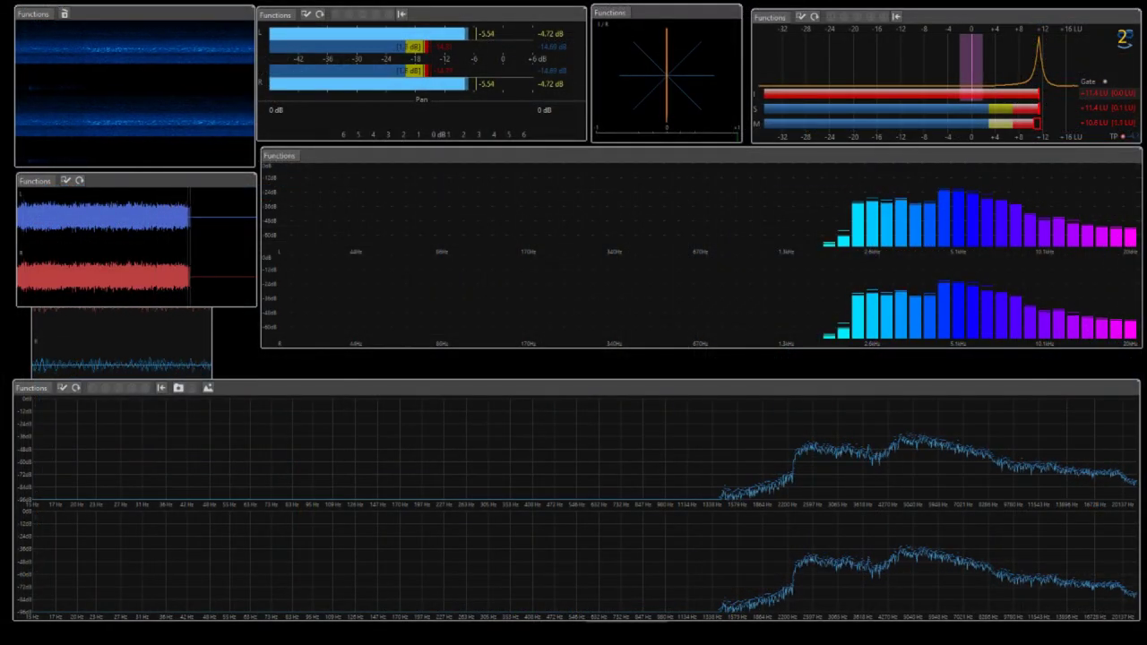
{"action": "key", "text": "space"}
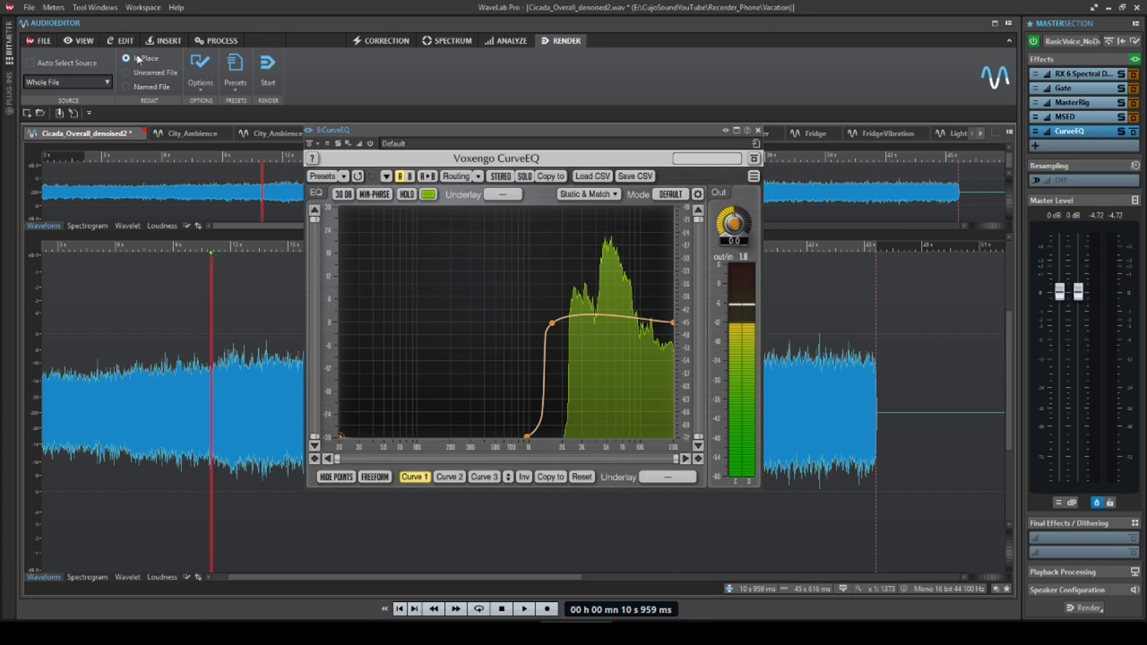
Render the whole cicada file in place with the CurveEQ low cut and place the cursor at about 12.3 s.
{"action": "left_click", "coordinate": [268, 70]}
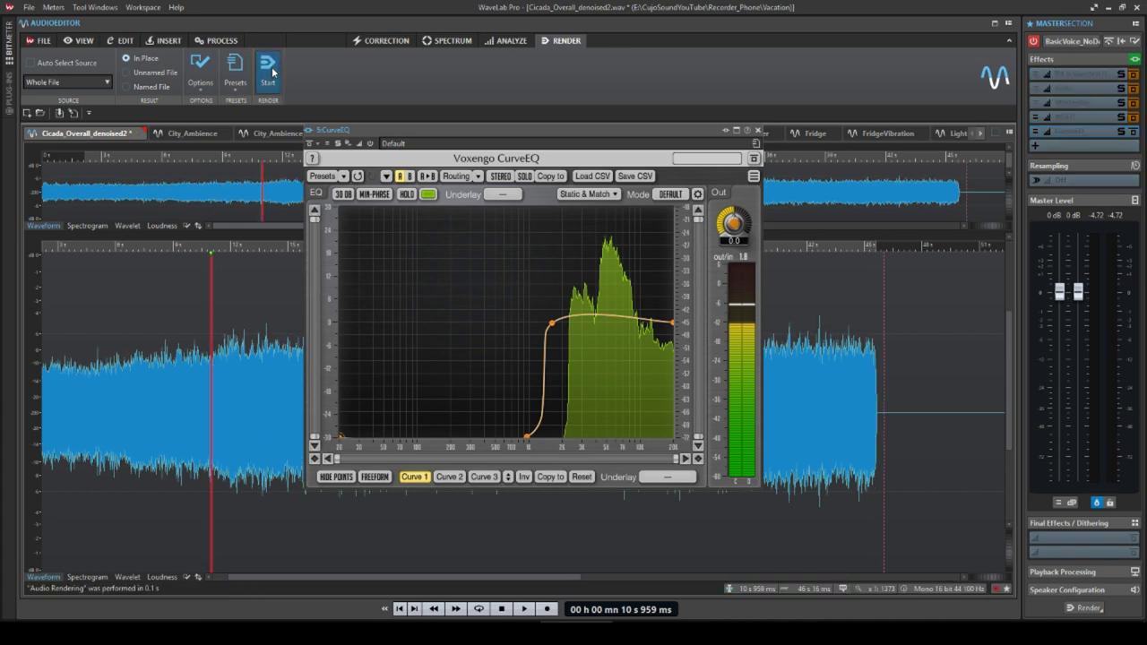
{"action": "left_click", "coordinate": [238, 407]}
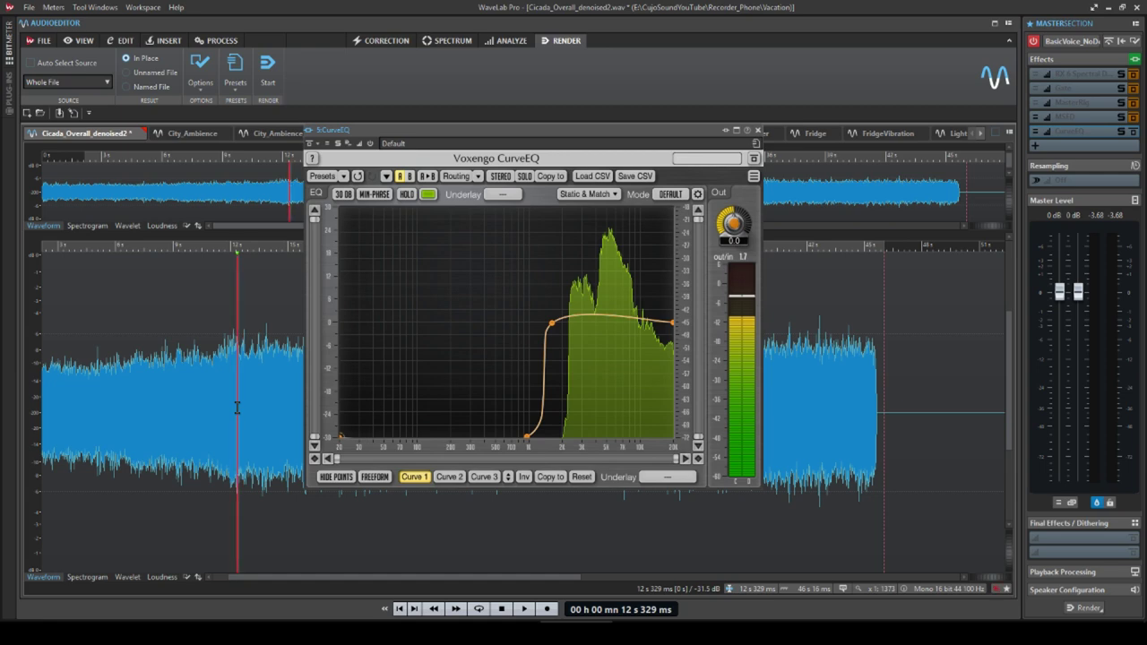
{"action": "left_click", "coordinate": [238, 408]}
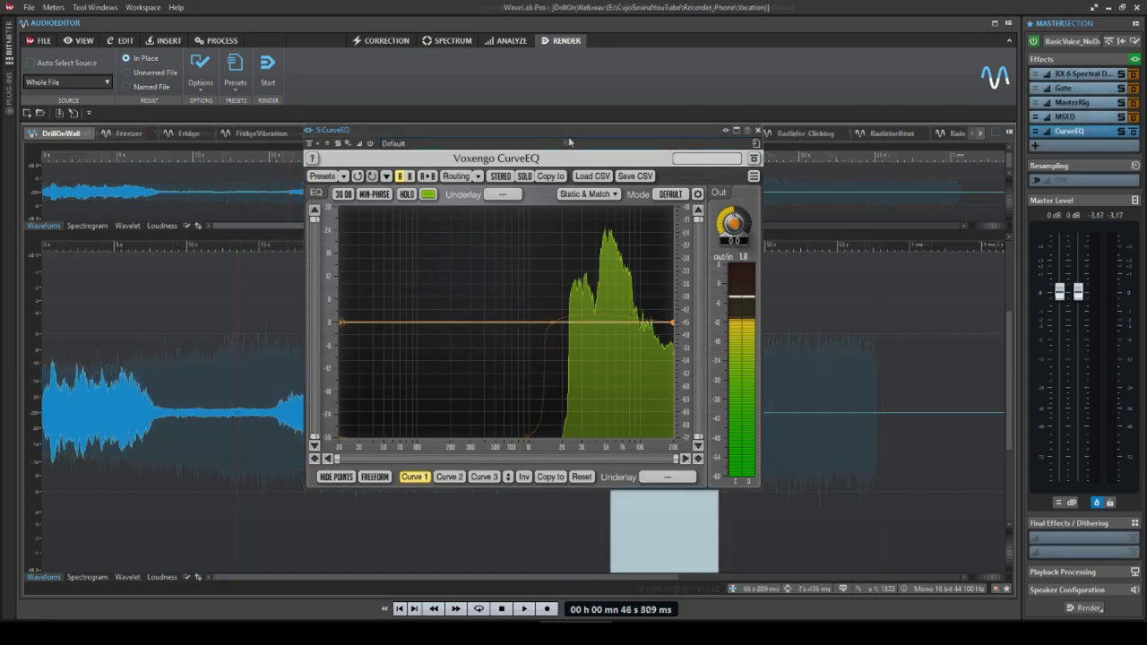
Close the CurveEQ window and play DrillOnWall from about 2.1 s.
{"action": "left_click", "coordinate": [758, 130]}
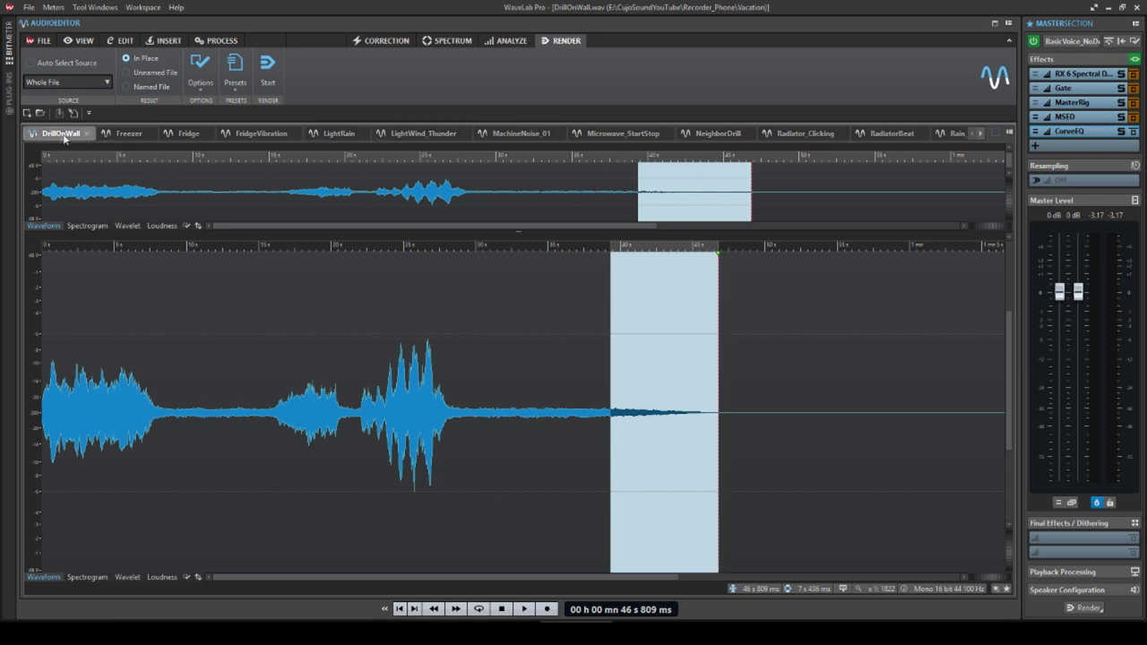
{"action": "left_click", "coordinate": [71, 347]}
{"action": "key", "text": "space"}
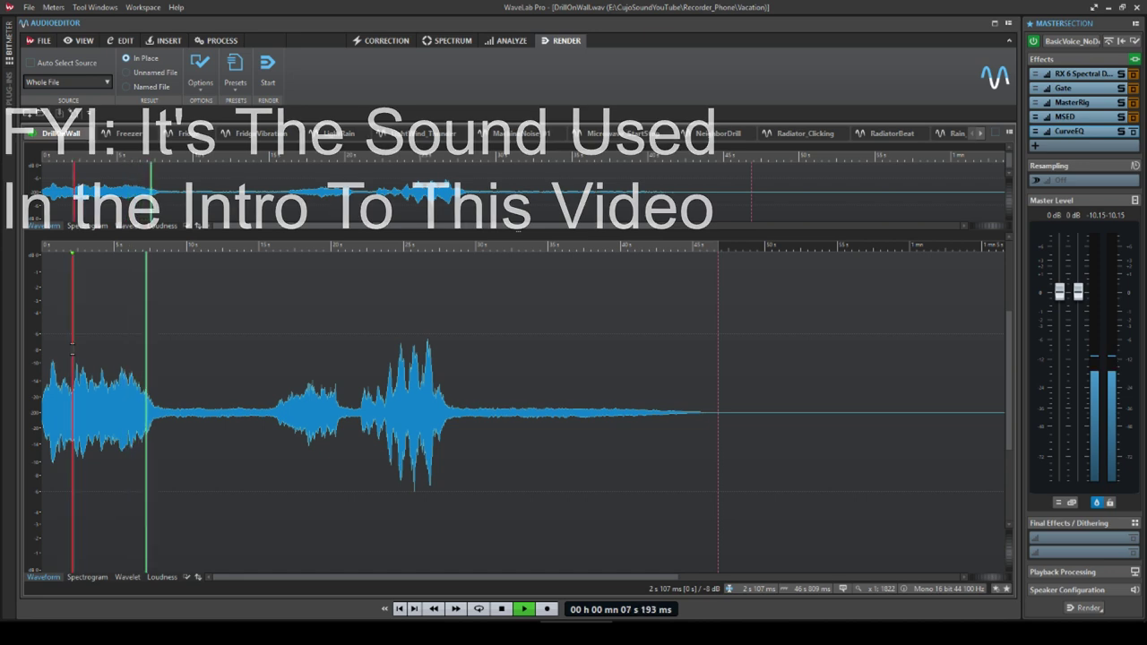
{"action": "key", "text": "space"}
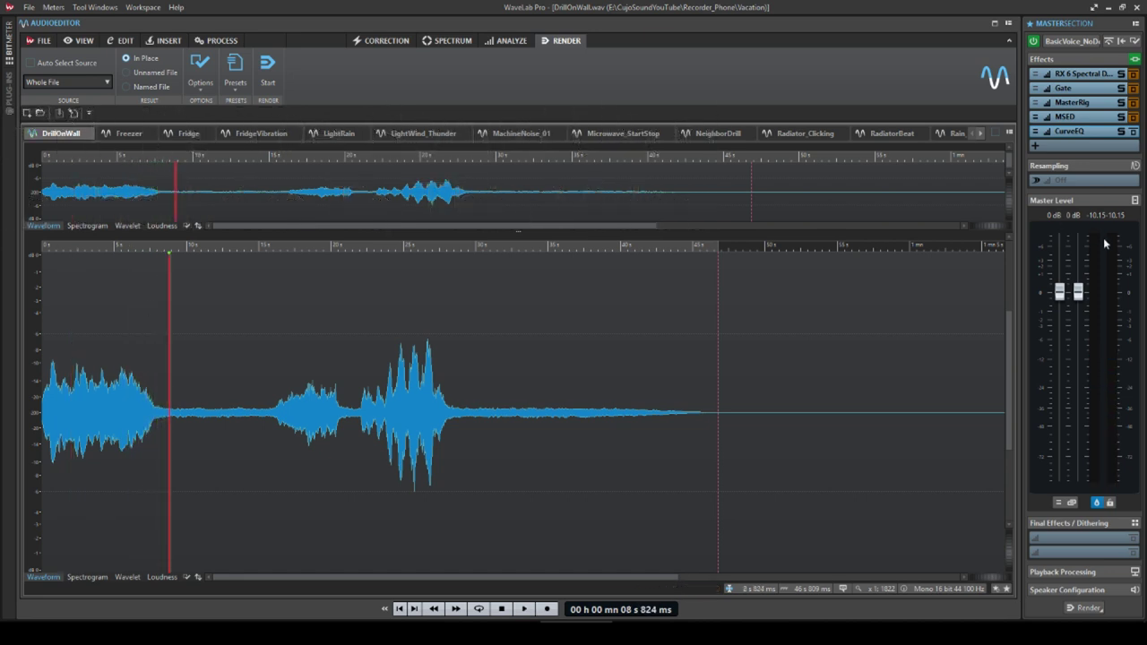
Play the opening seconds of DrillOnWall from the start of the file with the effects bypassed.
{"action": "left_click", "coordinate": [111, 394]}
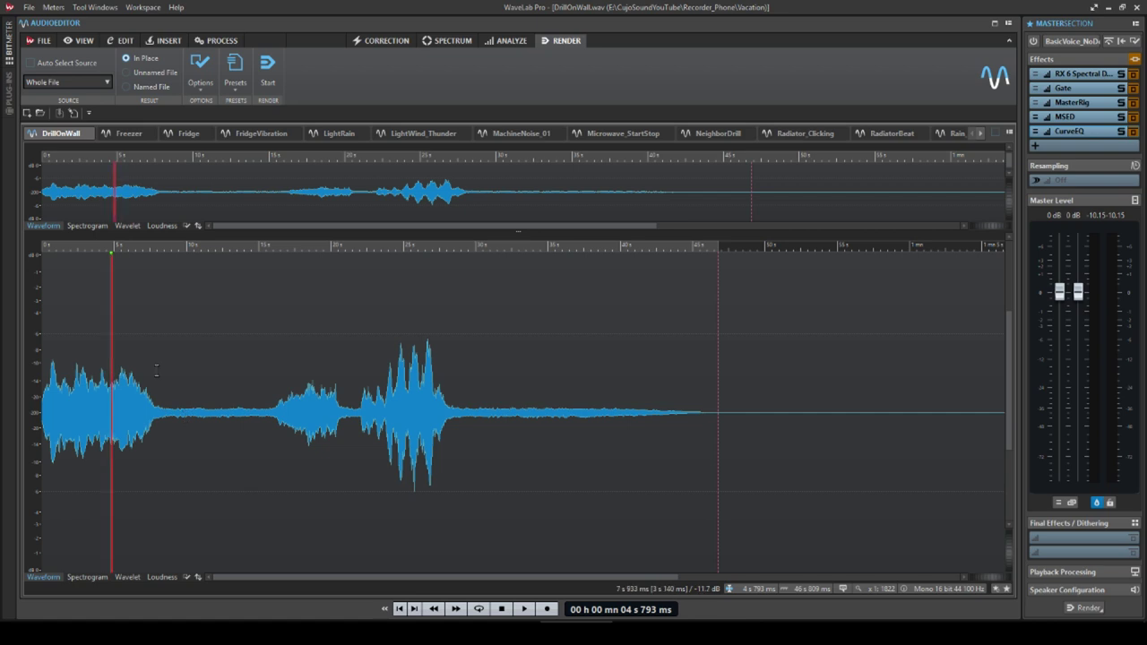
{"action": "left_click", "coordinate": [117, 389]}
{"action": "double_click", "coordinate": [82, 388]}
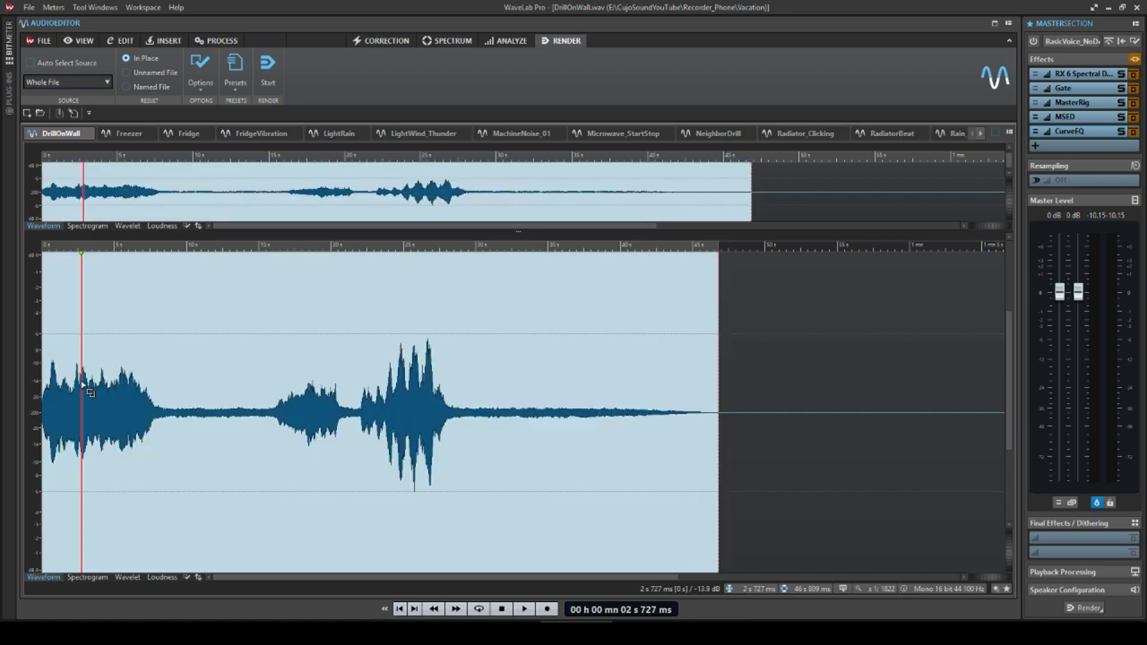
{"action": "left_click", "coordinate": [99, 368]}
{"action": "key", "text": "Home"}
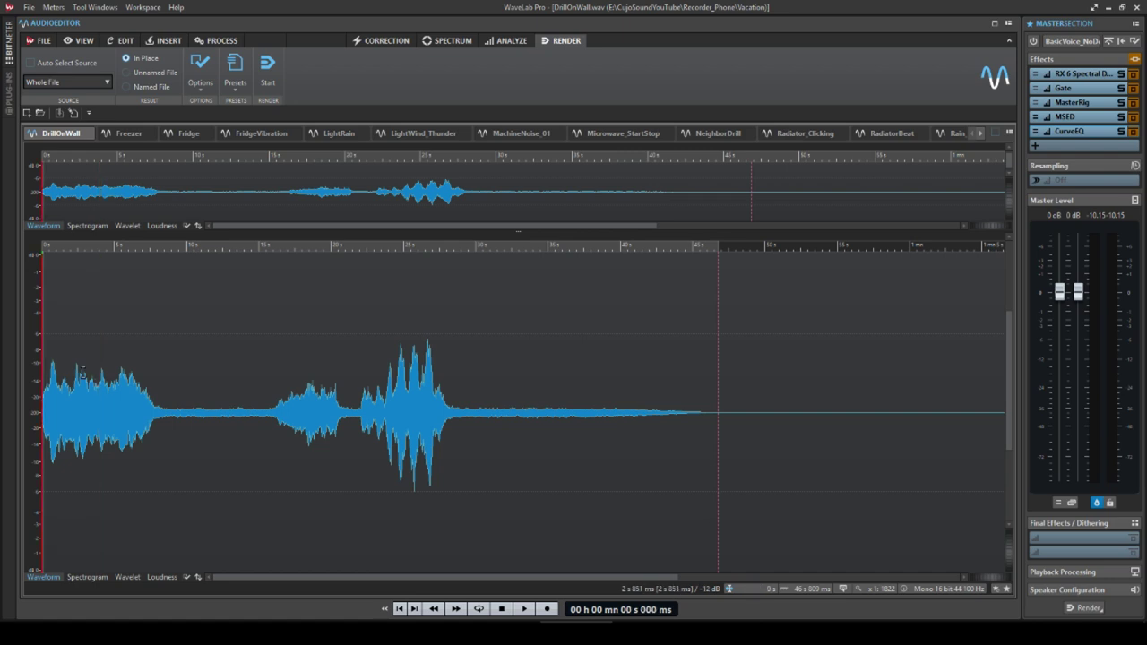
{"action": "key", "text": "space"}
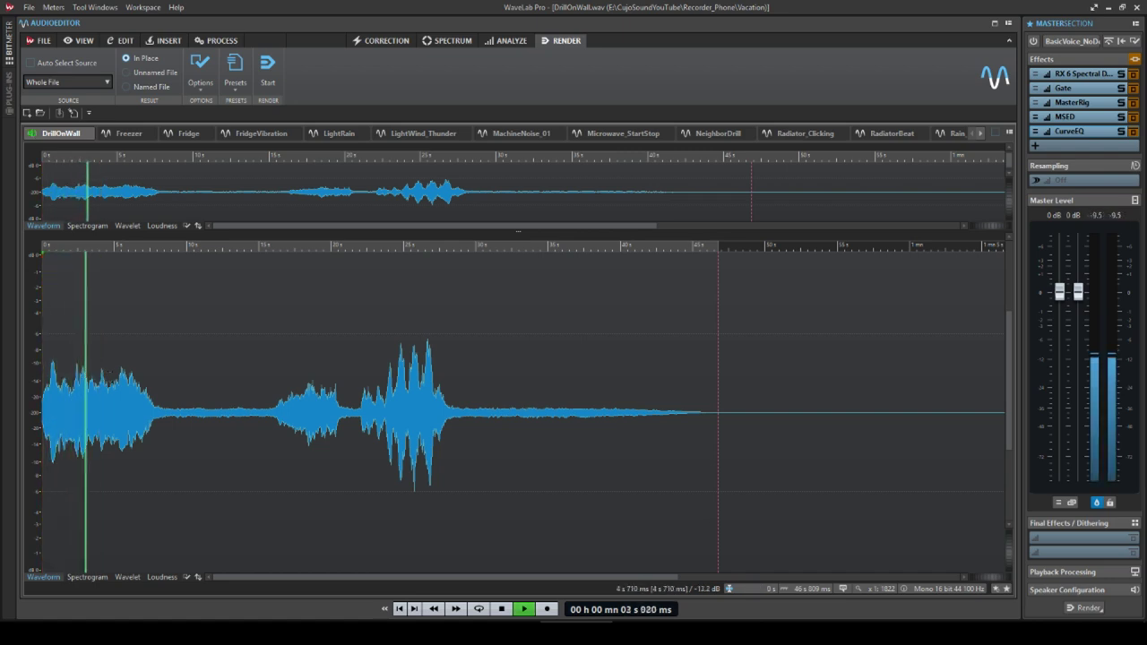
{"action": "key", "text": "space"}
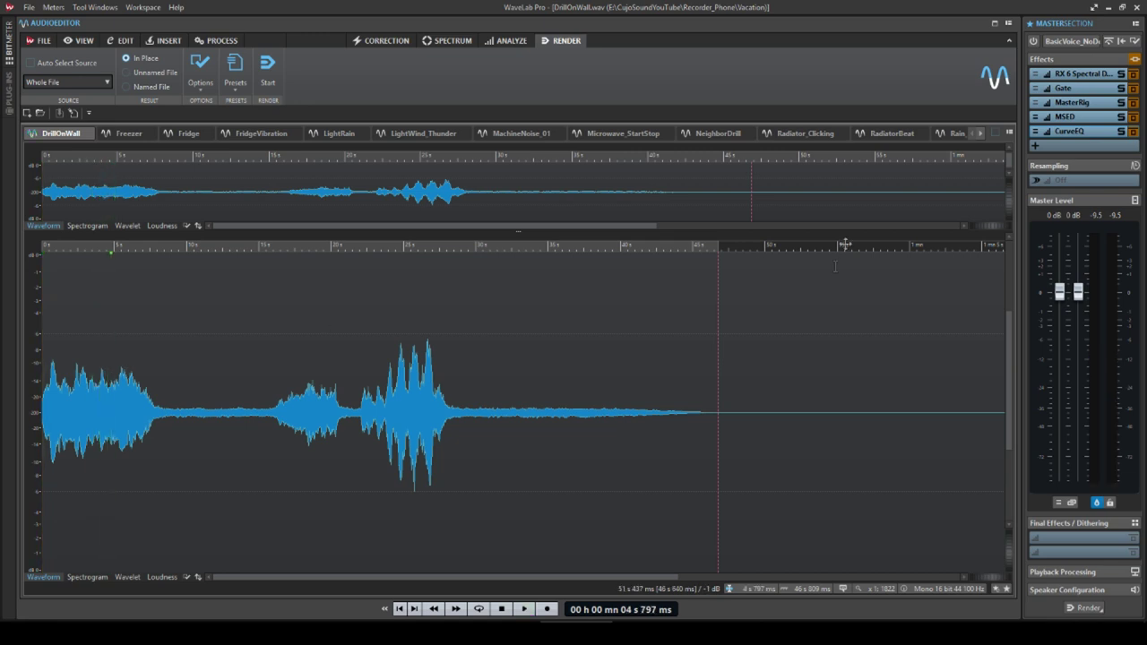
Find the Steinberg Compressor and add it to the effects chain after CurveEQ.
{"action": "left_click", "coordinate": [1033, 160]}
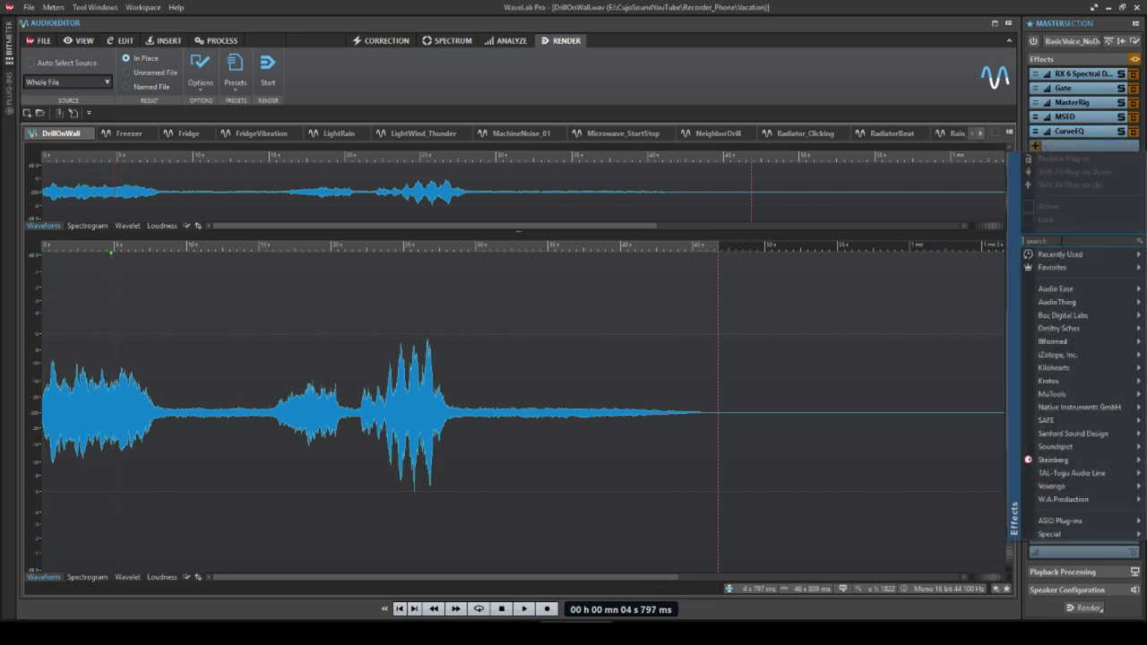
{"action": "type", "text": "compress"}
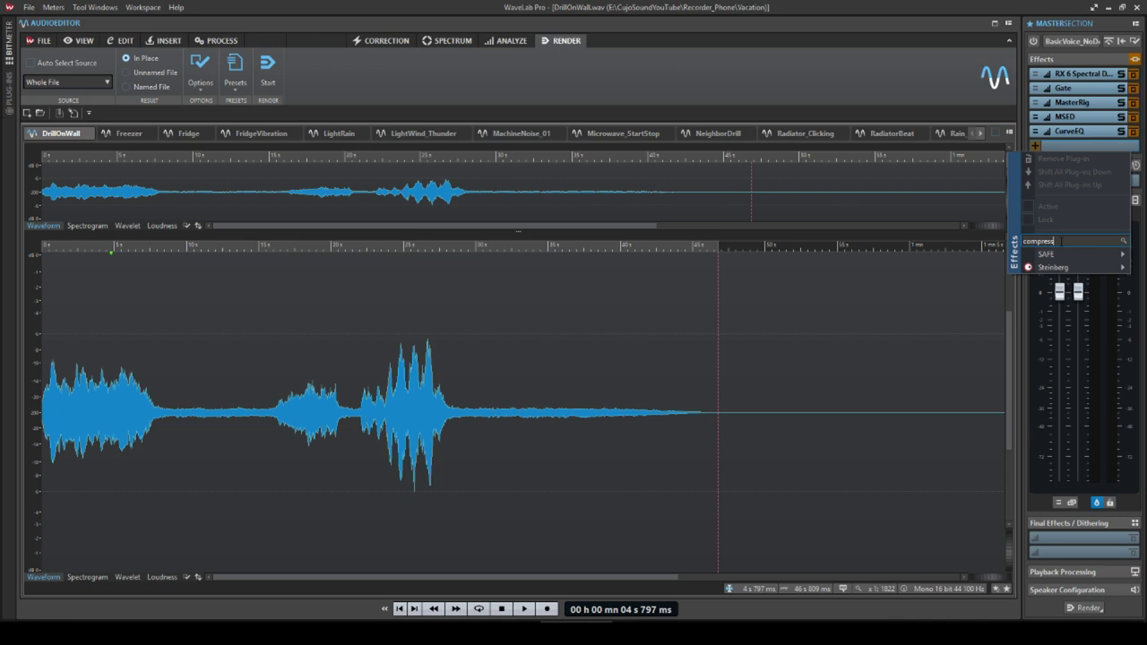
{"action": "mouse_move", "coordinate": [1053, 267]}
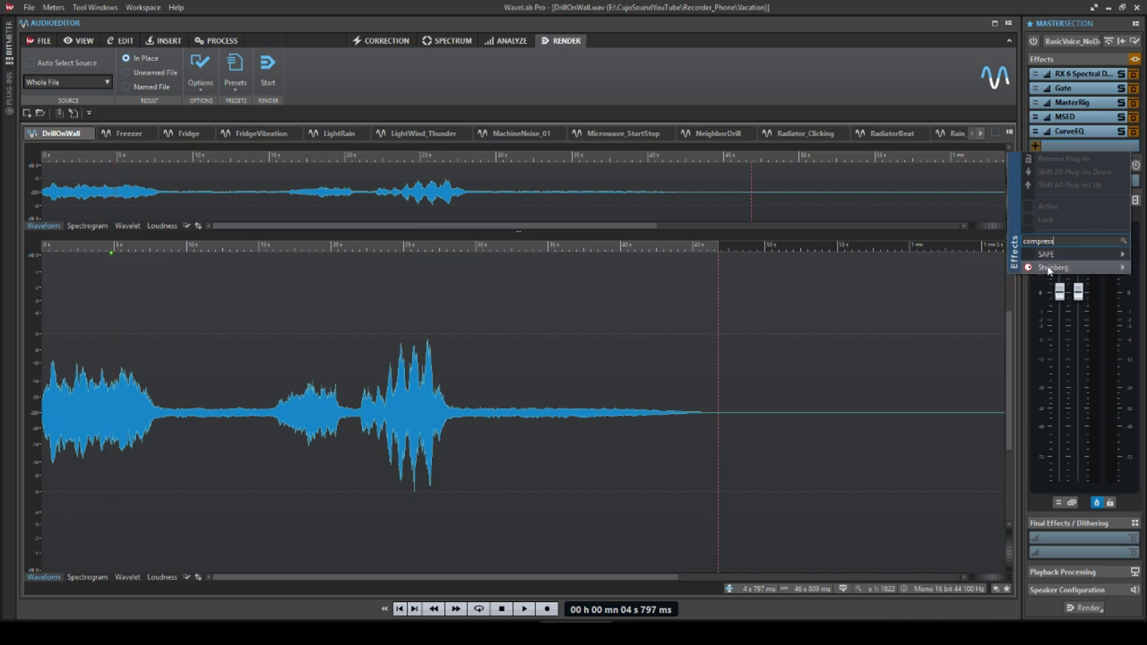
{"action": "mouse_move", "coordinate": [975, 272]}
{"action": "left_click", "coordinate": [894, 268]}
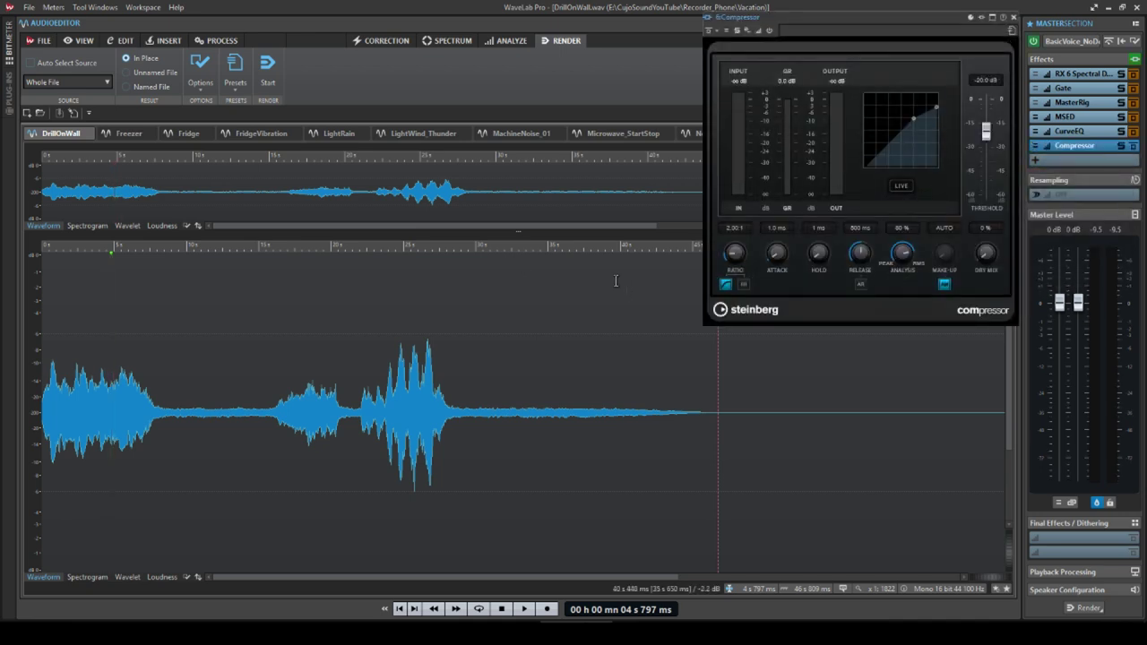
Select about the first 14.75 s of DrillOnWall and play it looped through the compressor.
{"action": "left_click_drag", "start_coordinate": [45, 419], "coordinate": [256, 418]}
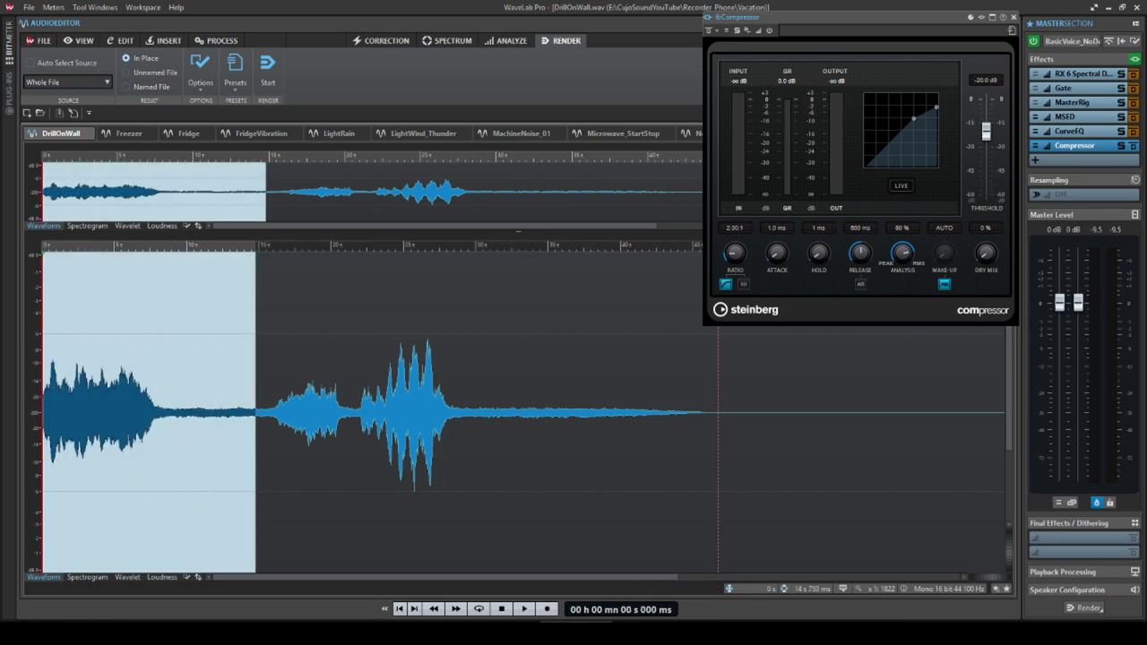
{"action": "key", "text": "l"}
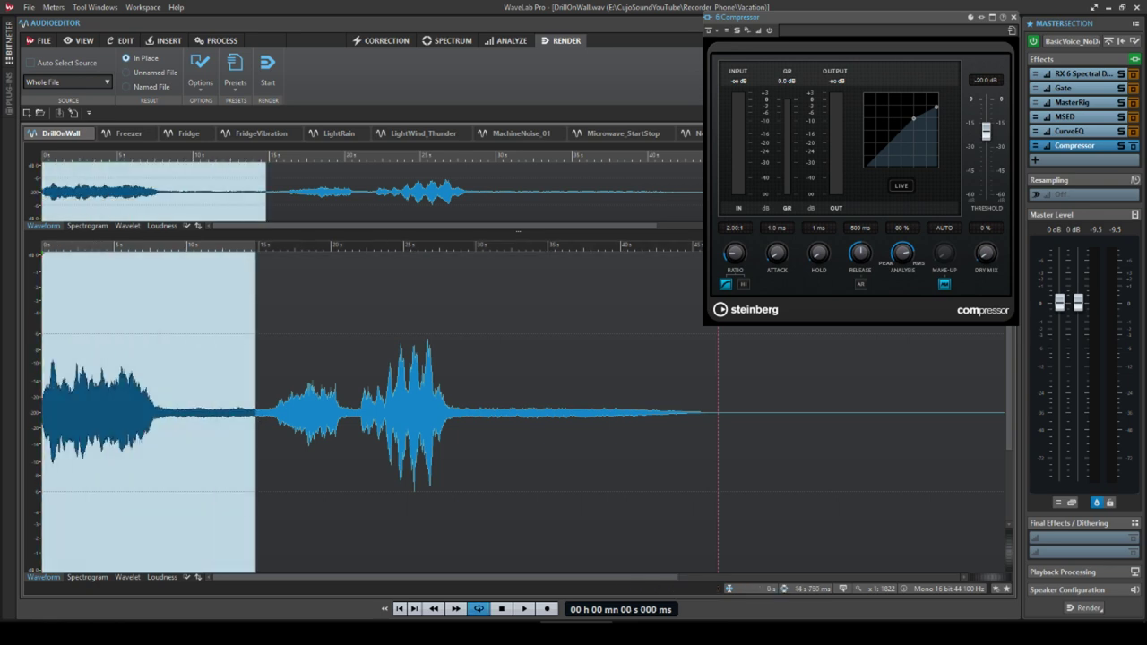
{"action": "key", "text": "space"}
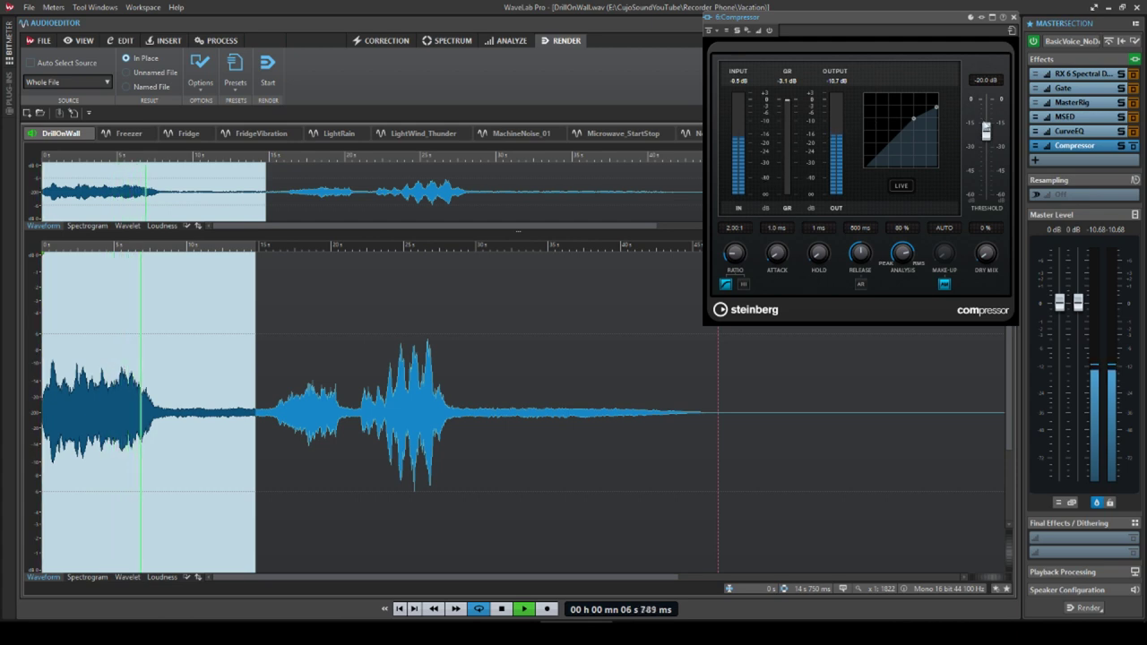
Lower the compressor threshold to about -46 dB and play the drill from about 2.1 s.
{"action": "left_click_drag", "start_coordinate": [986, 132], "coordinate": [986, 170]}
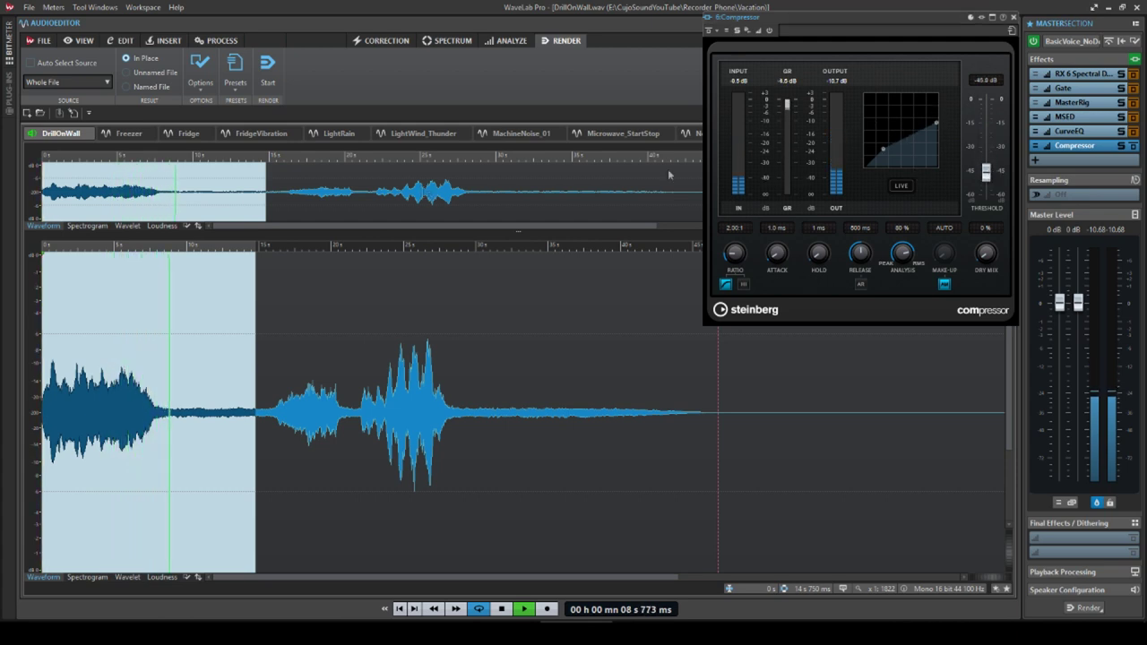
{"action": "left_click", "coordinate": [71, 412]}
{"action": "key", "text": "space"}
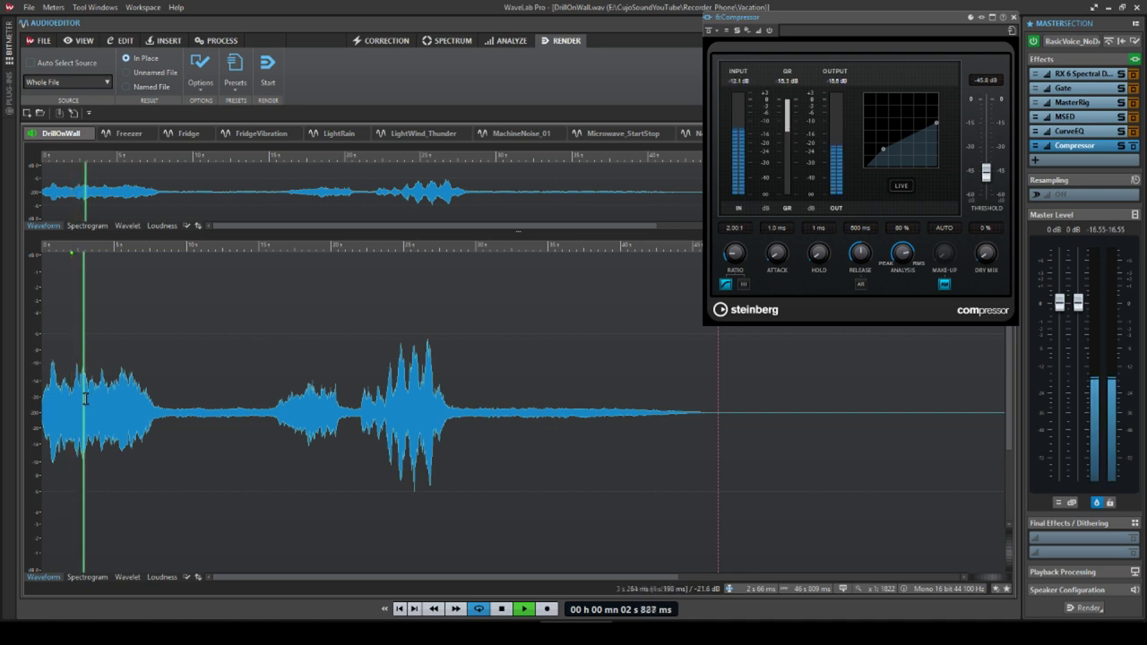
Set the compressor to ratio 2.84:1, attack 0.1 ms, hold 0 ms and release 10 ms, and replay the file from its start.
{"action": "left_click_drag", "start_coordinate": [735, 254], "coordinate": [735, 244]}
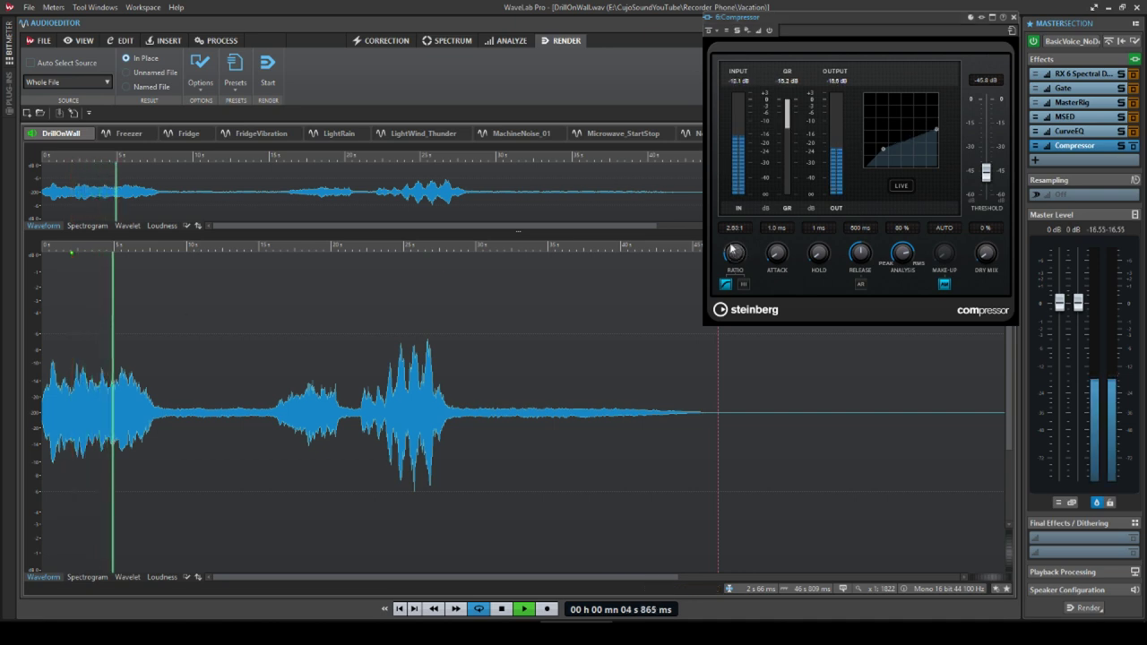
{"action": "key", "text": "space"}
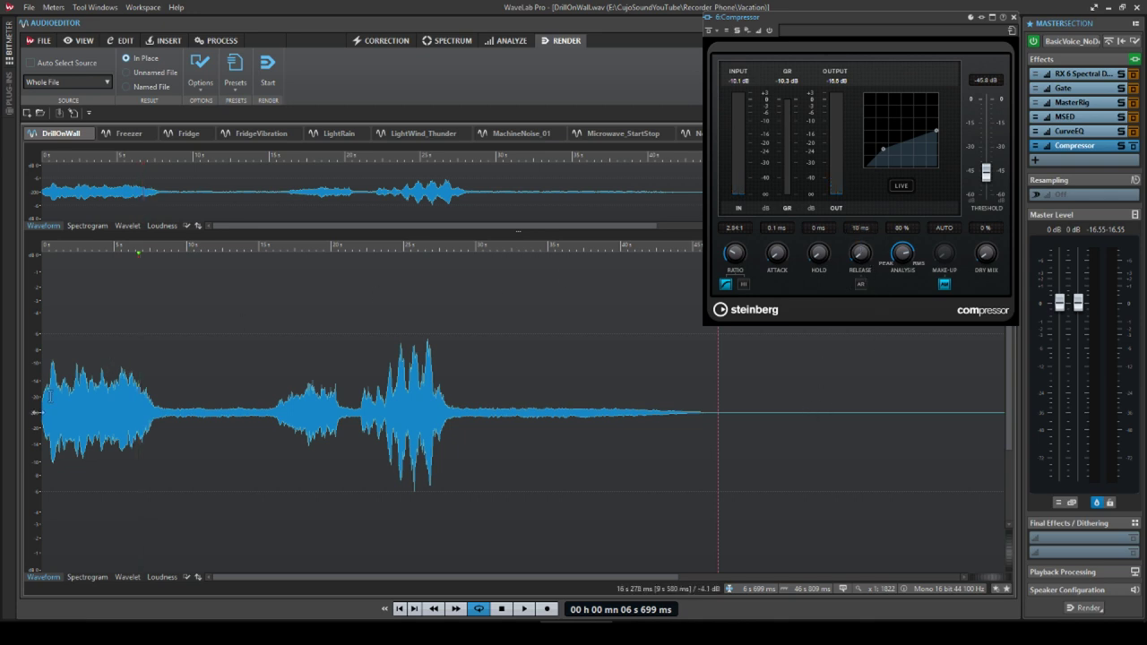
{"action": "key", "text": "space"}
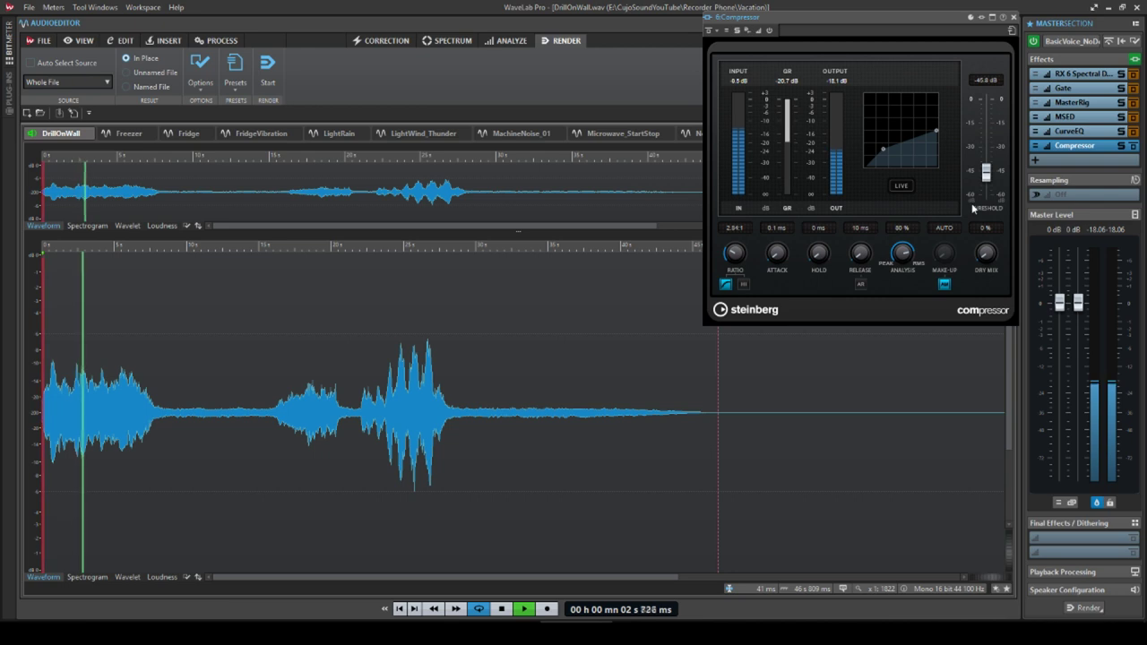
Turn off automatic make-up gain, raise it manually to 22.4 dB and replay the drill from near the start.
{"action": "key", "text": "space"}
{"action": "left_click", "coordinate": [944, 284]}
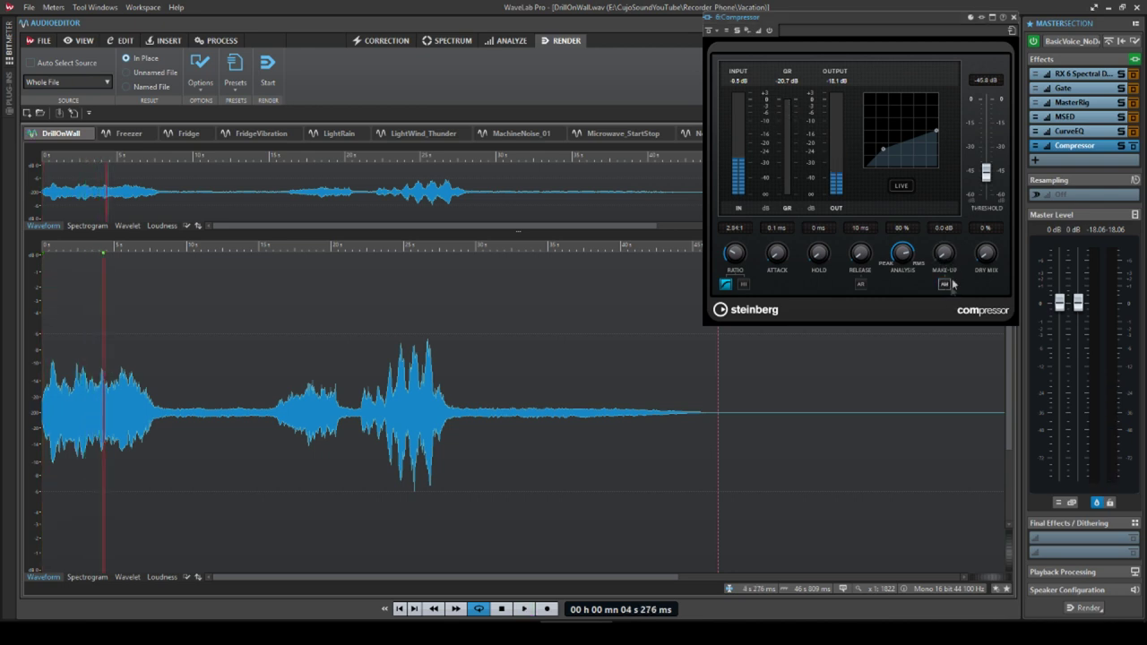
{"action": "key", "text": "space"}
{"action": "left_click_drag", "start_coordinate": [943, 246], "coordinate": [943, 160]}
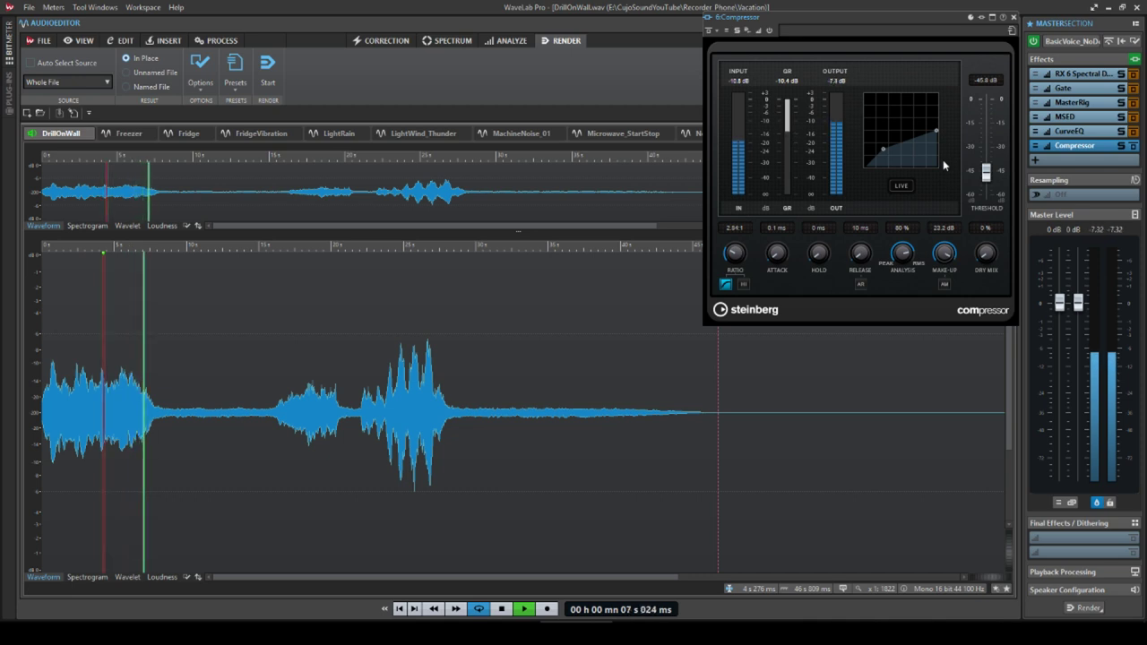
{"action": "left_click", "coordinate": [48, 413]}
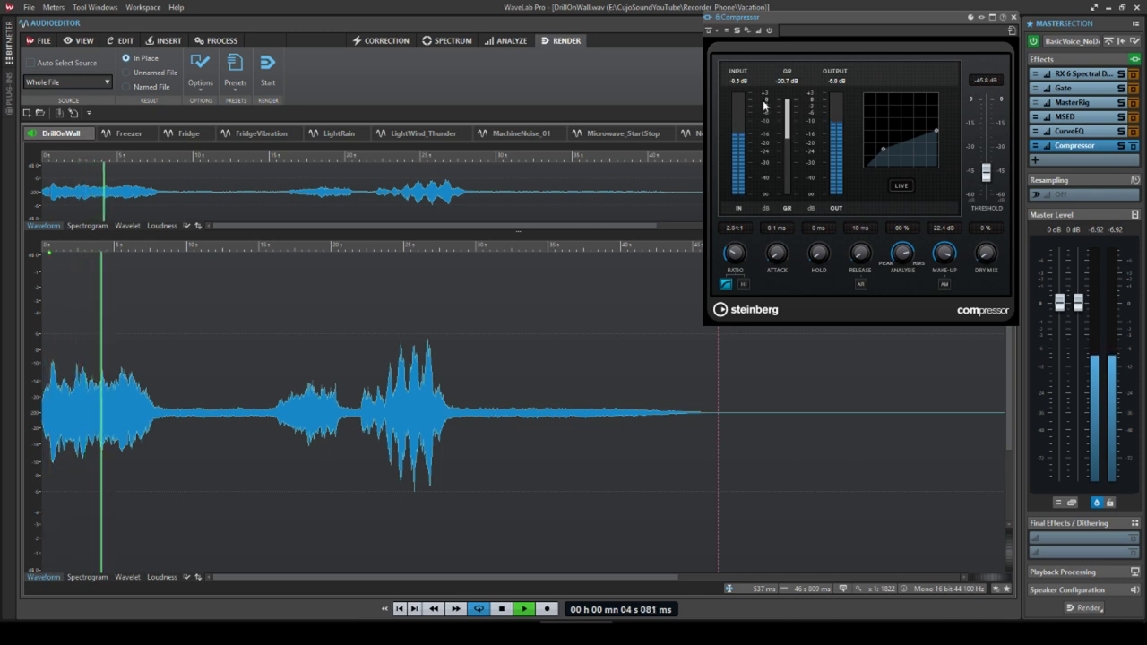
{"action": "key", "text": "space"}
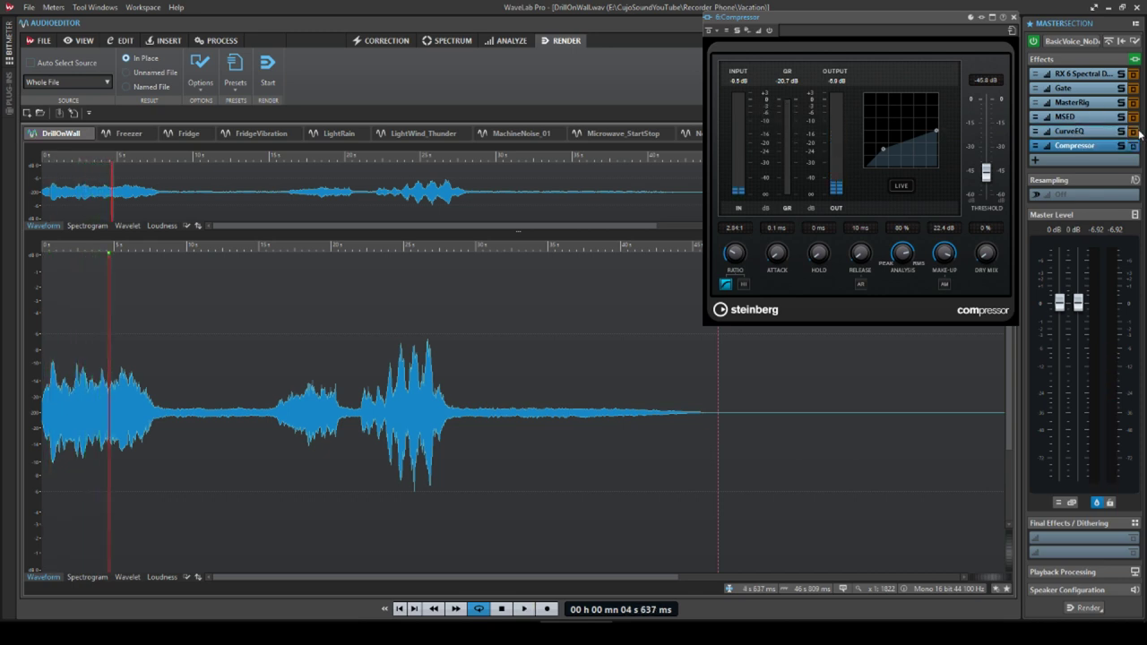
Boost the drill's mids in CurveEQ by about 14 dB at about 809 Hz while the recording plays.
{"action": "left_click", "coordinate": [1075, 131]}
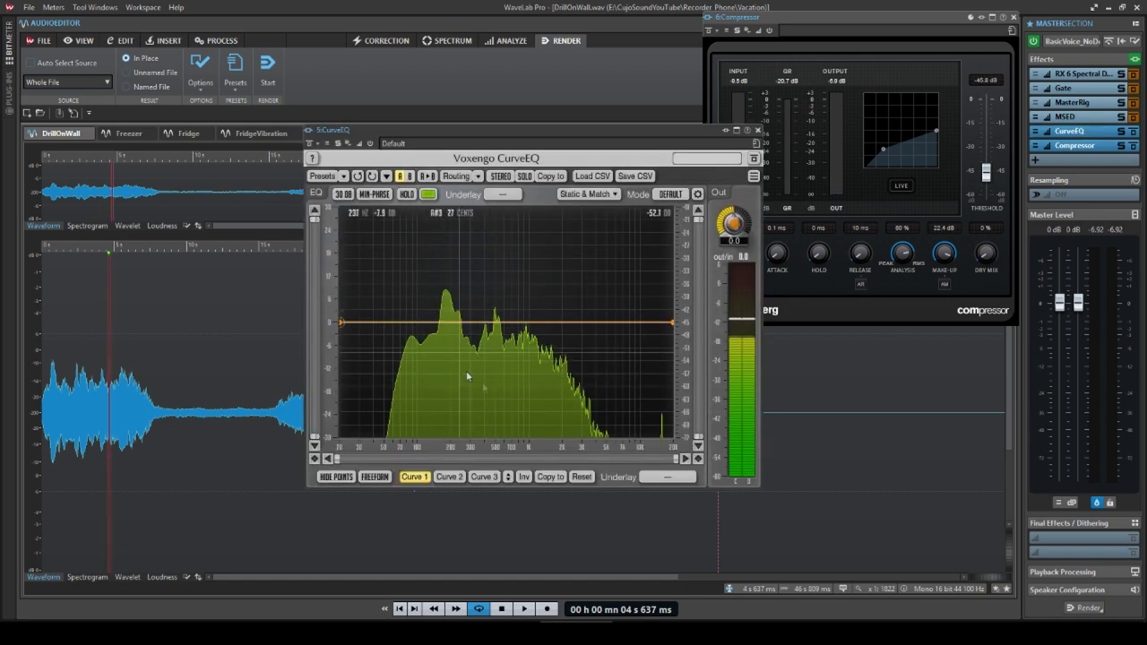
{"action": "left_click", "coordinate": [168, 395]}
{"action": "left_click", "coordinate": [46, 413]}
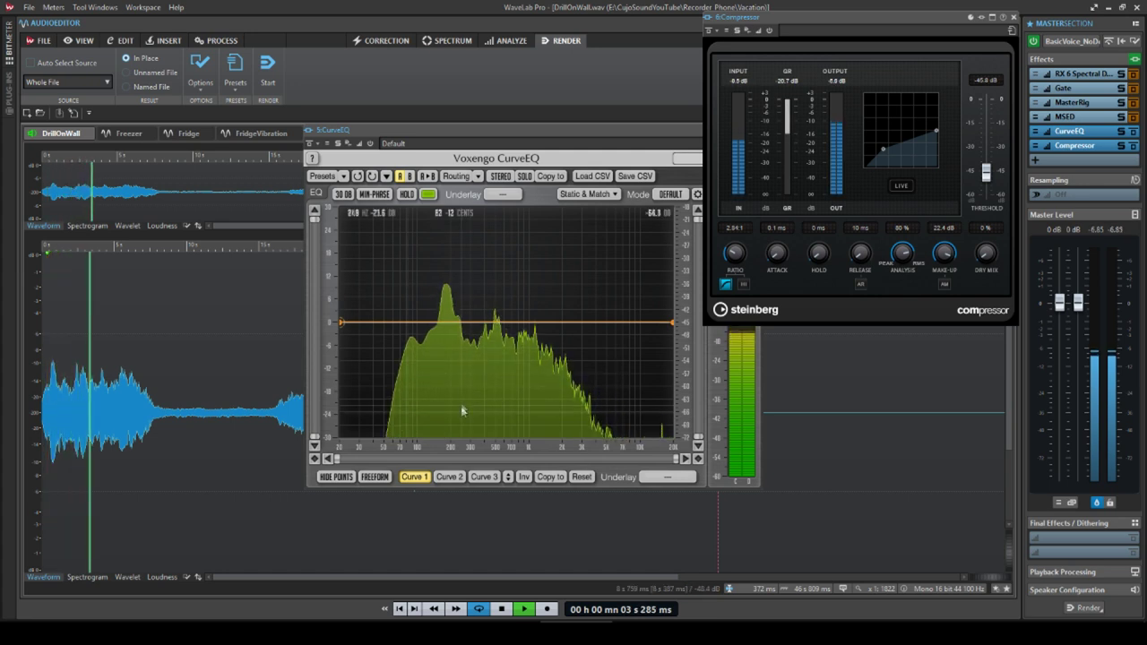
{"action": "left_click", "coordinate": [571, 322]}
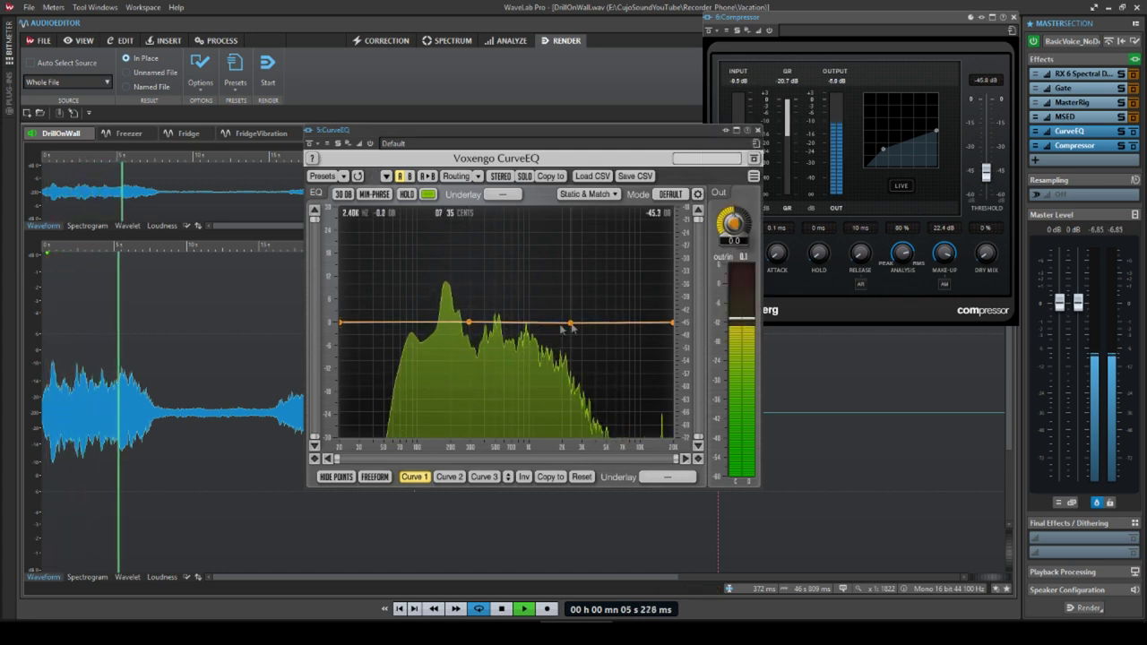
{"action": "left_click_drag", "start_coordinate": [526, 323], "coordinate": [518, 267]}
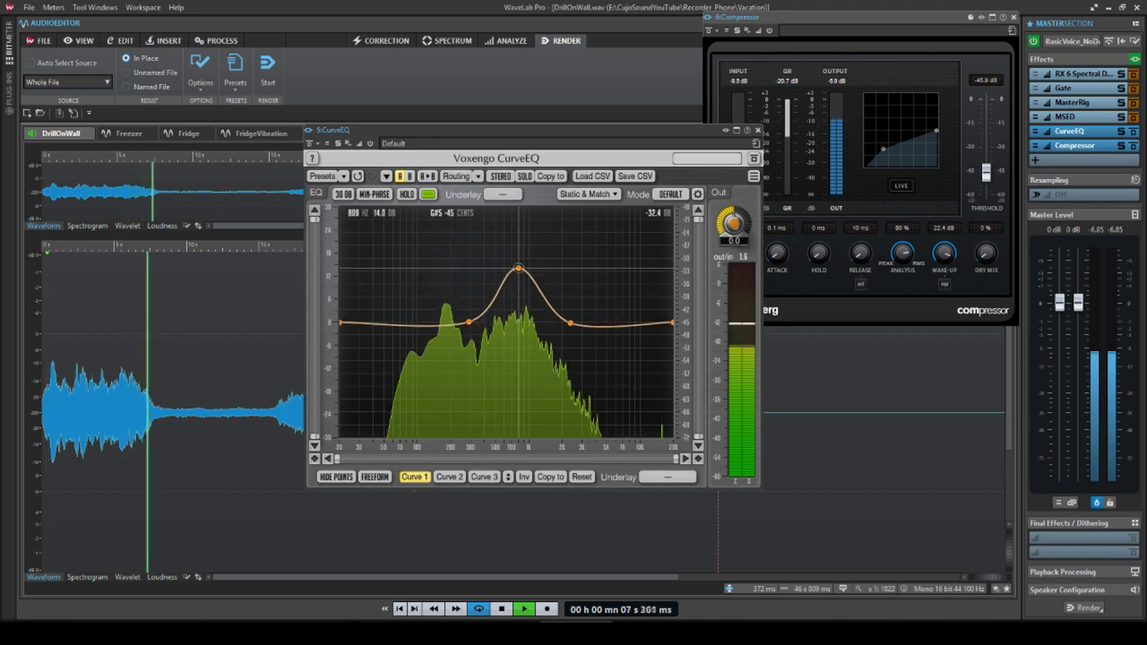
Roll off the highs in CurveEQ from about 10 kHz upward and listen to the drill from near the start.
{"action": "left_click", "coordinate": [48, 417]}
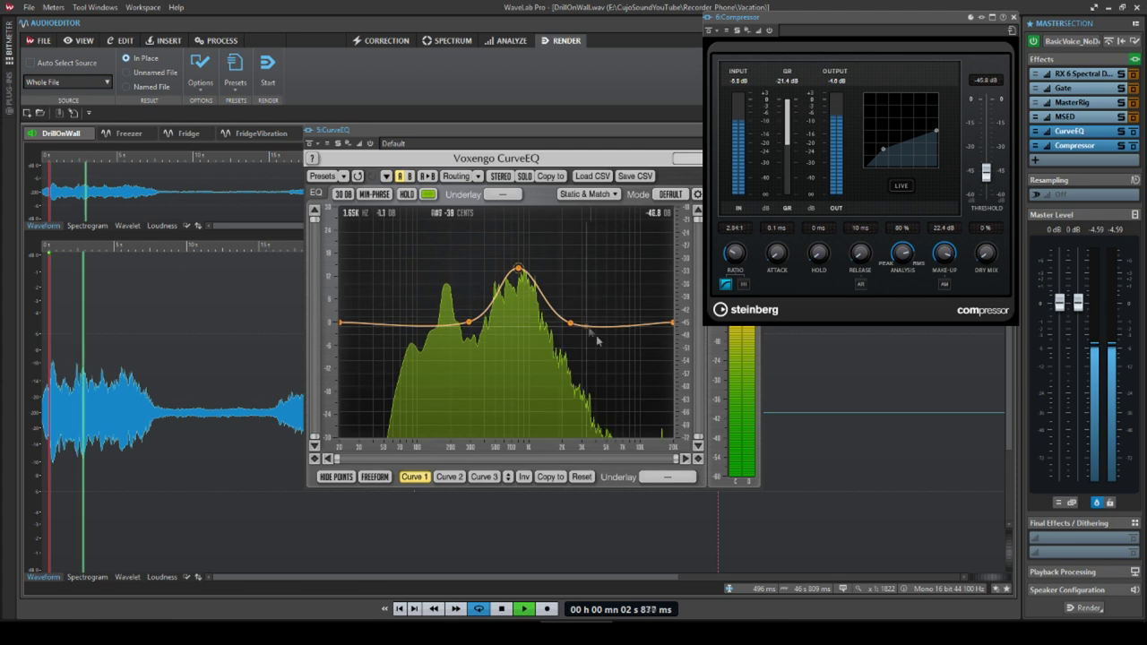
{"action": "left_click_drag", "start_coordinate": [625, 322], "coordinate": [642, 345]}
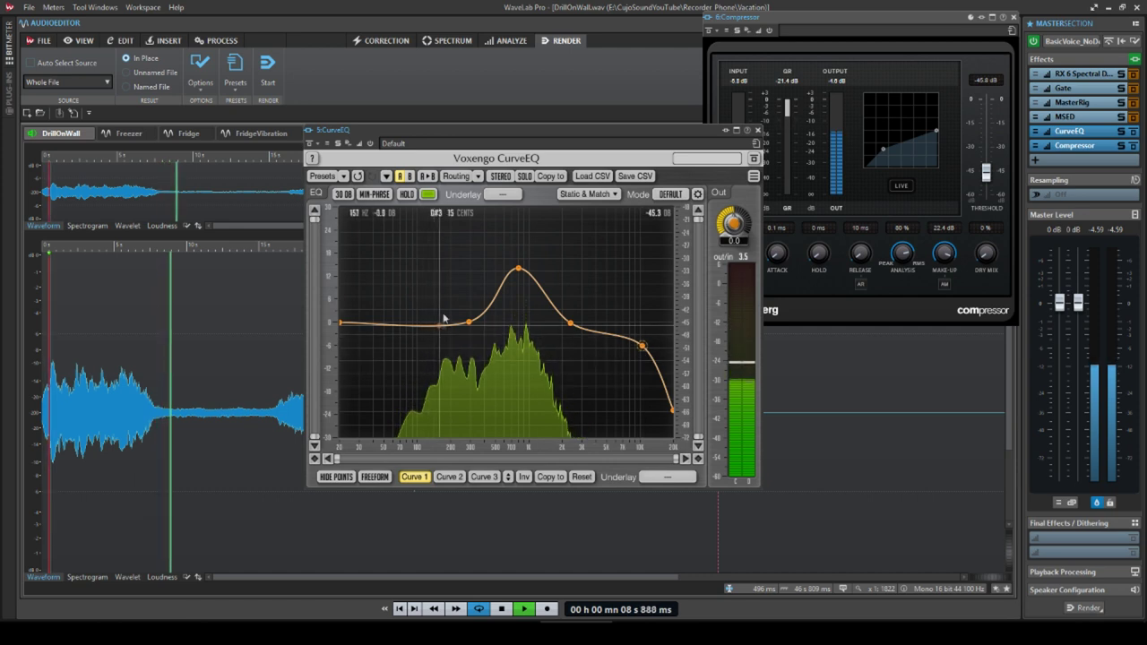
{"action": "left_click", "coordinate": [50, 404]}
{"action": "key", "text": "space"}
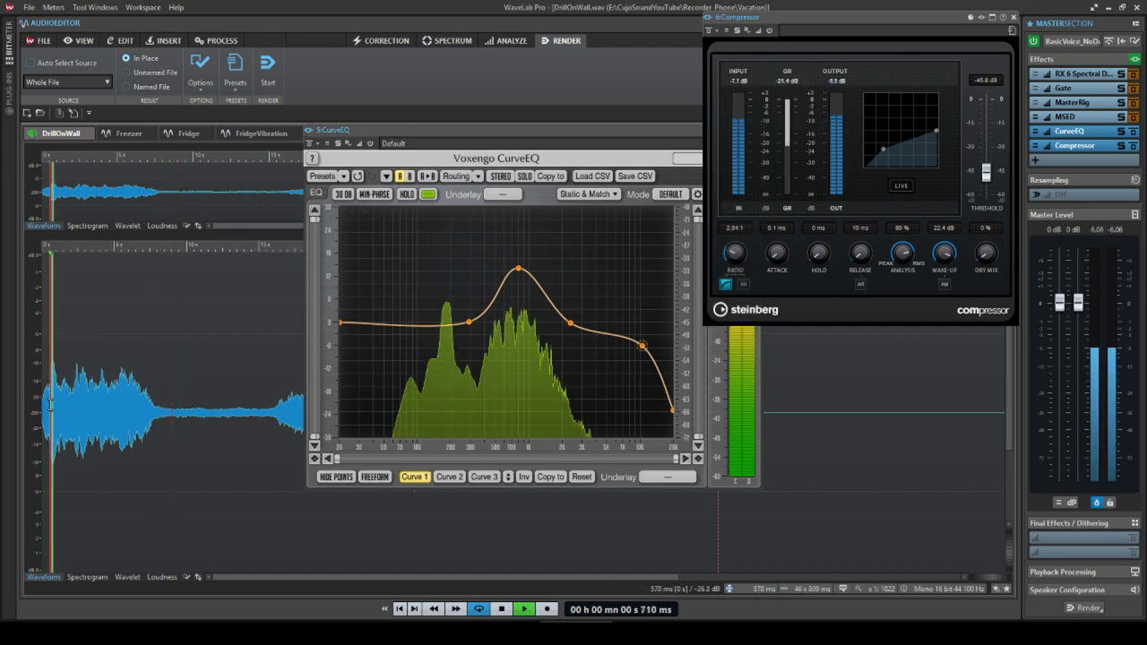
{"action": "left_click", "coordinate": [417, 326]}
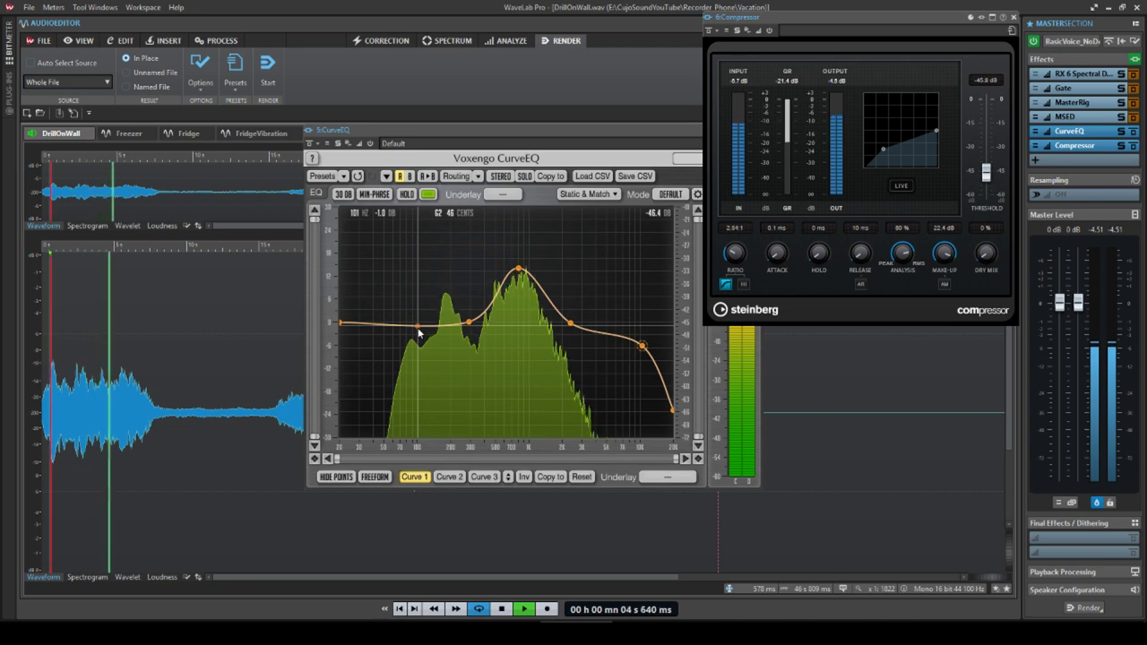
{"action": "key", "text": "space"}
Add the Steinberg RoomWorks reverb after the compressor, set its reverb time to 5.00 and play the drill from near the start.
{"action": "left_click", "coordinate": [1038, 161]}
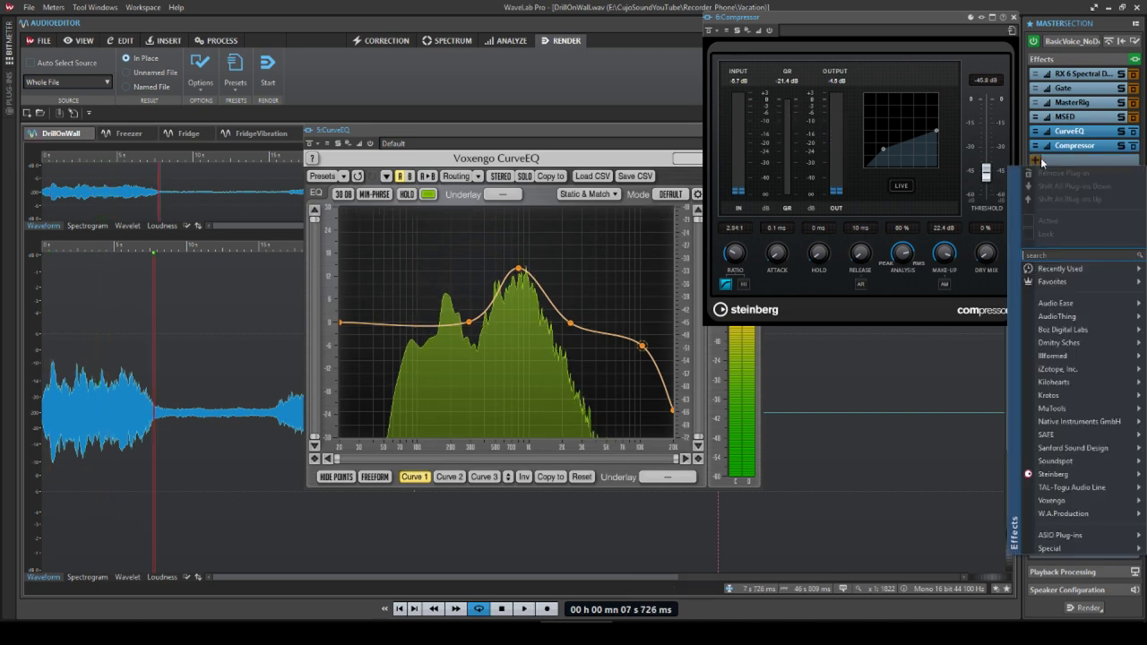
{"action": "type", "text": "reverb"}
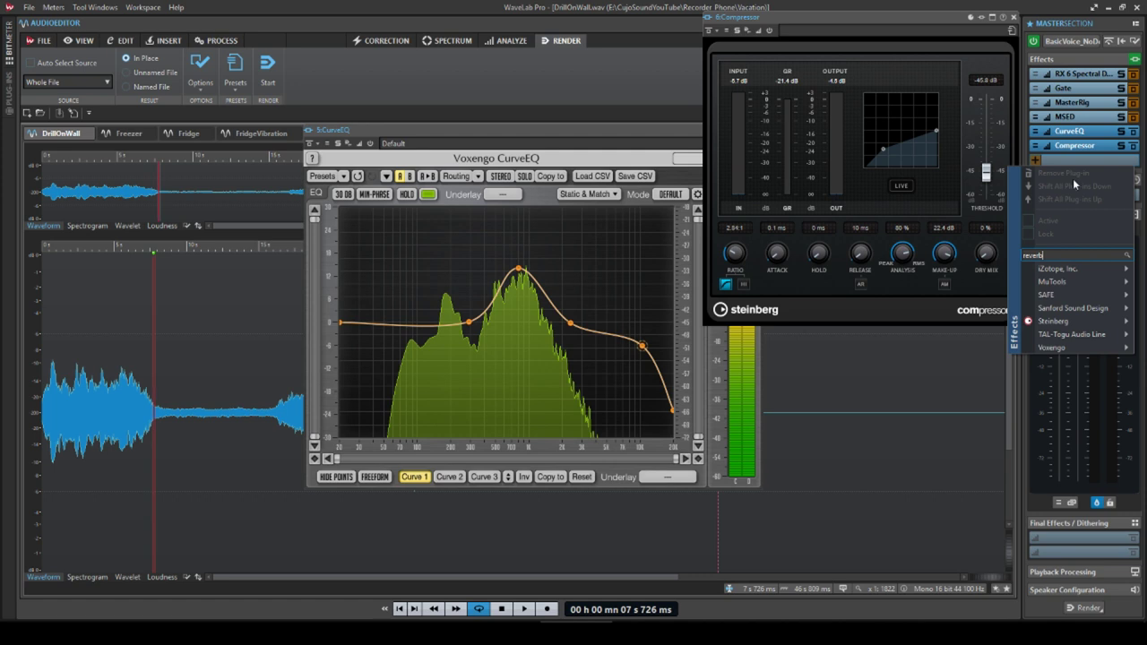
{"action": "mouse_move", "coordinate": [1054, 321]}
{"action": "mouse_move", "coordinate": [993, 323]}
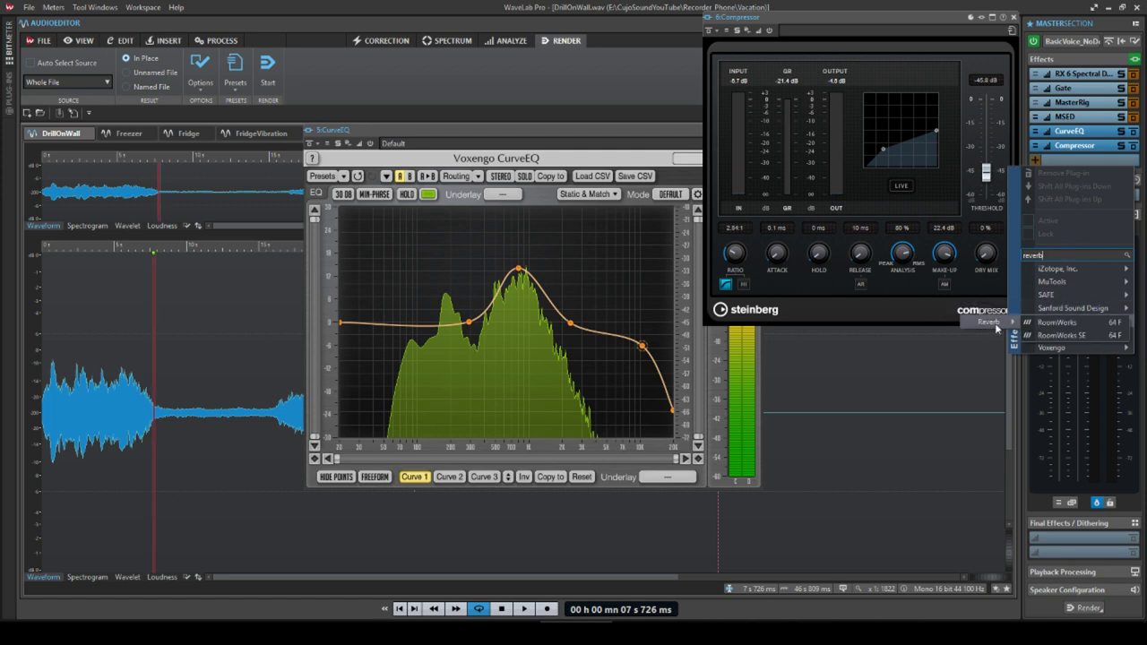
{"action": "left_click", "coordinate": [1046, 323]}
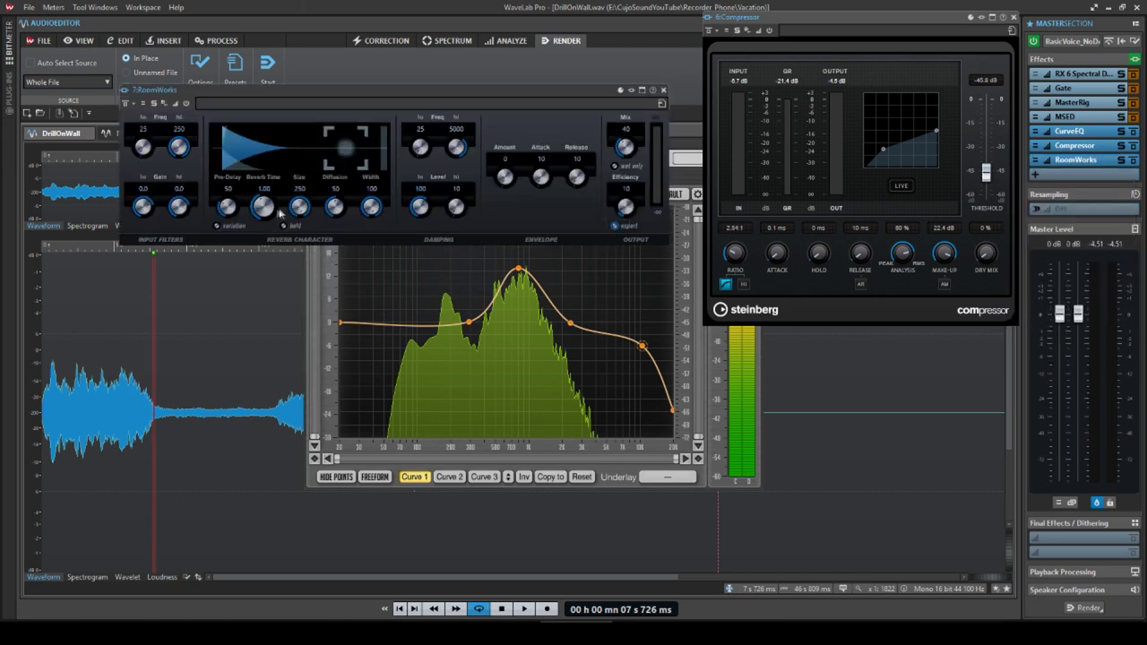
{"action": "key", "text": "Return"}
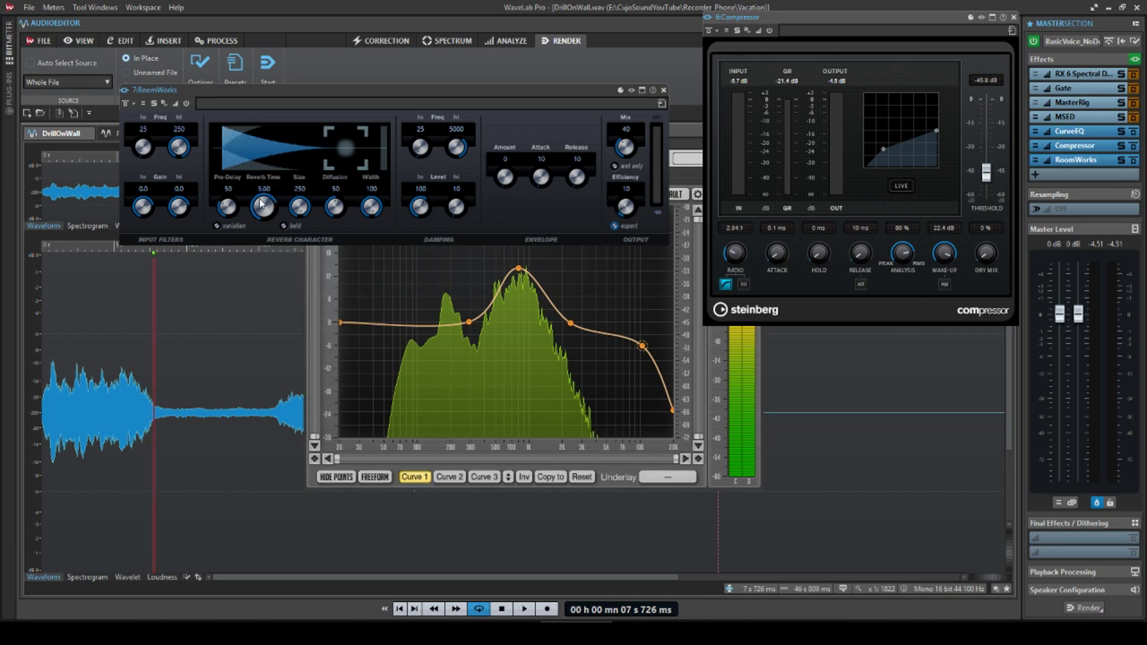
{"action": "left_click", "coordinate": [53, 410]}
{"action": "key", "text": "space"}
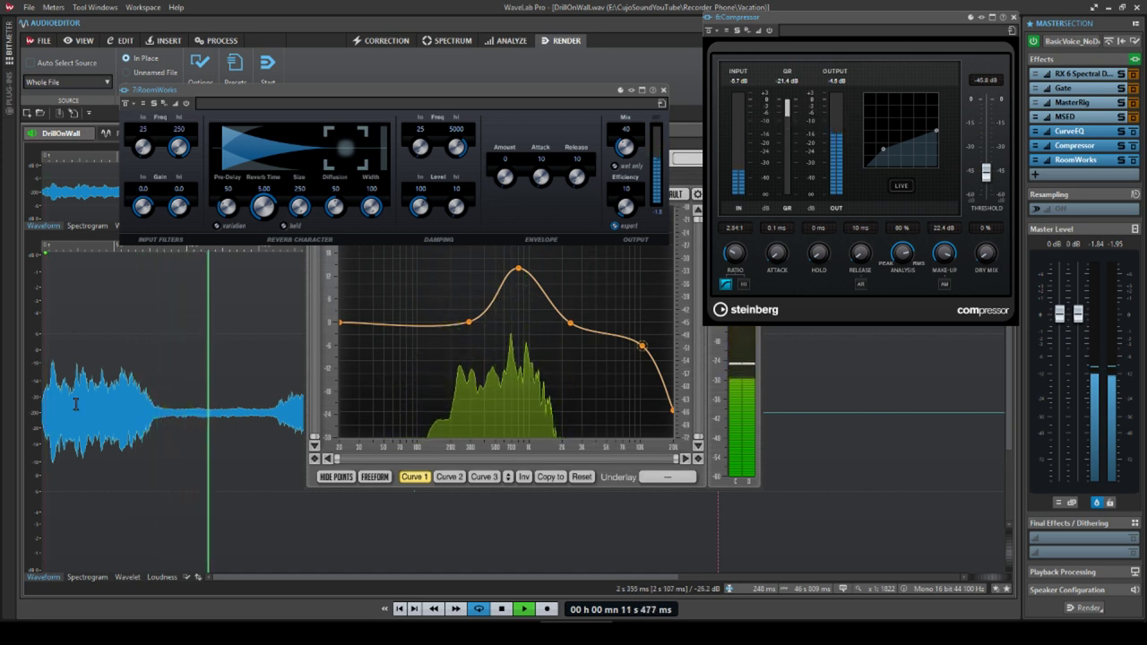
Close the RoomWorks, CurveEQ and Compressor windows, keeping the effects in the chain.
{"action": "left_click", "coordinate": [664, 90]}
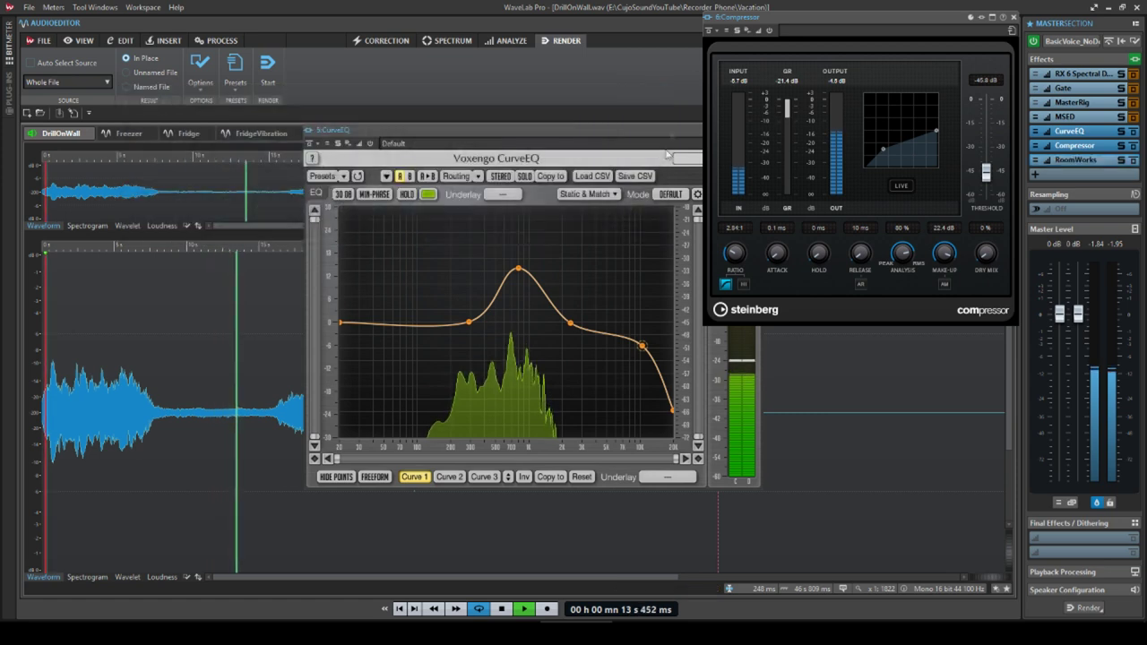
{"action": "right_click", "coordinate": [614, 144]}
{"action": "left_click", "coordinate": [654, 215]}
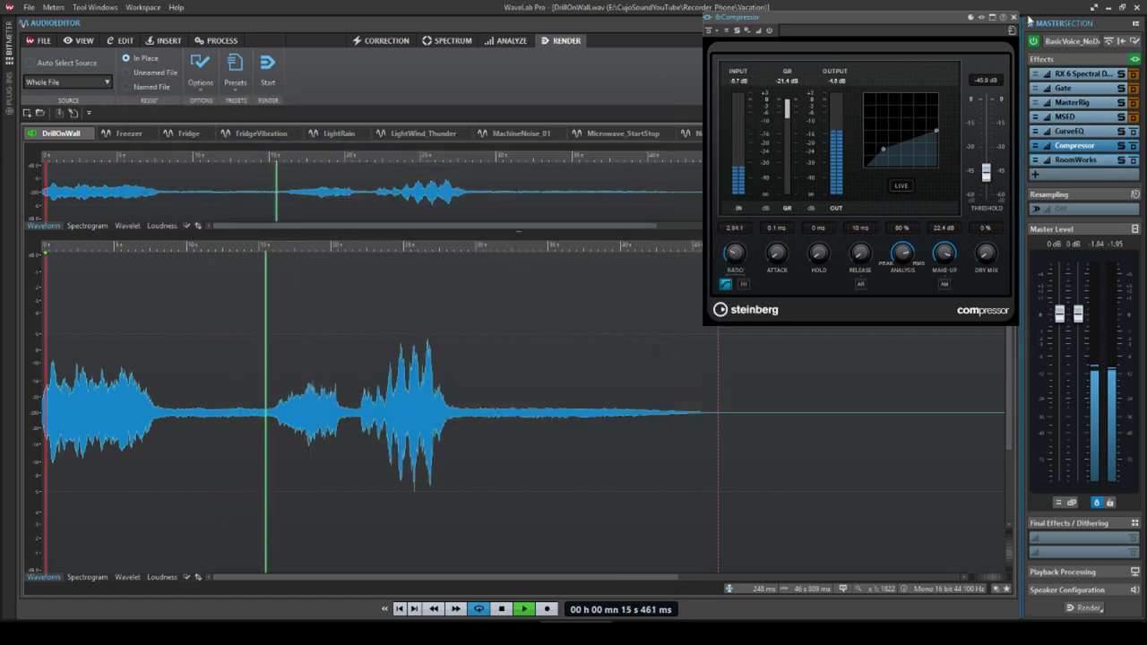
{"action": "left_click", "coordinate": [1014, 17]}
Play the loudest drilling passage from about 25.3 s and again from about 23.3 s with the effects applied.
{"action": "left_click", "coordinate": [408, 402]}
{"action": "key", "text": "space"}
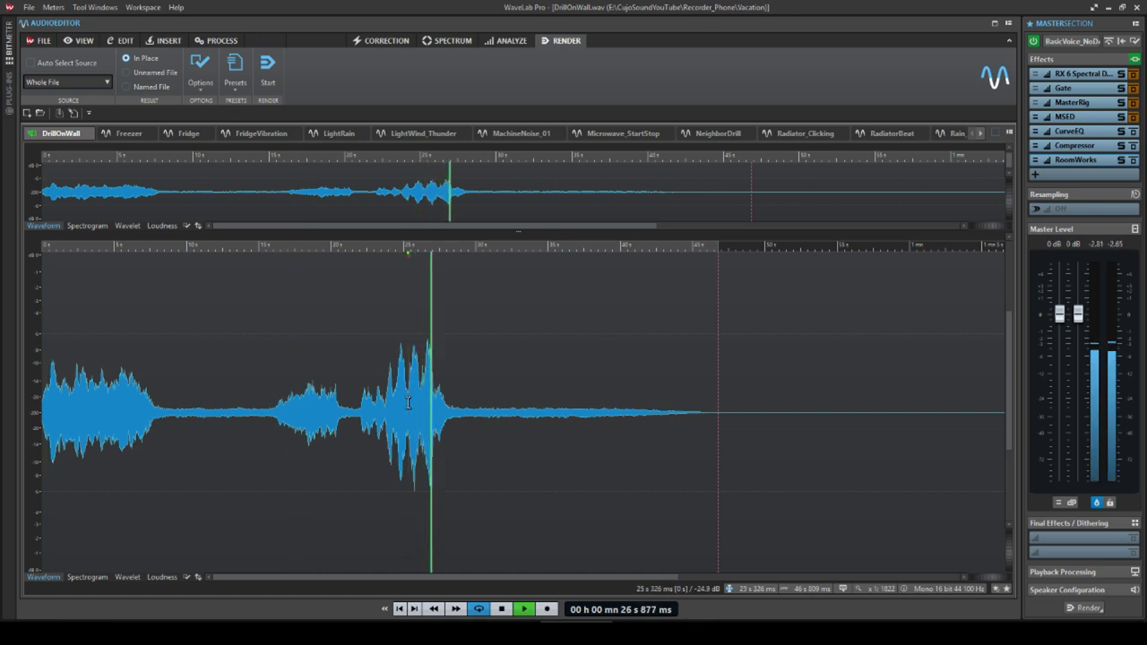
{"action": "left_click", "coordinate": [379, 390]}
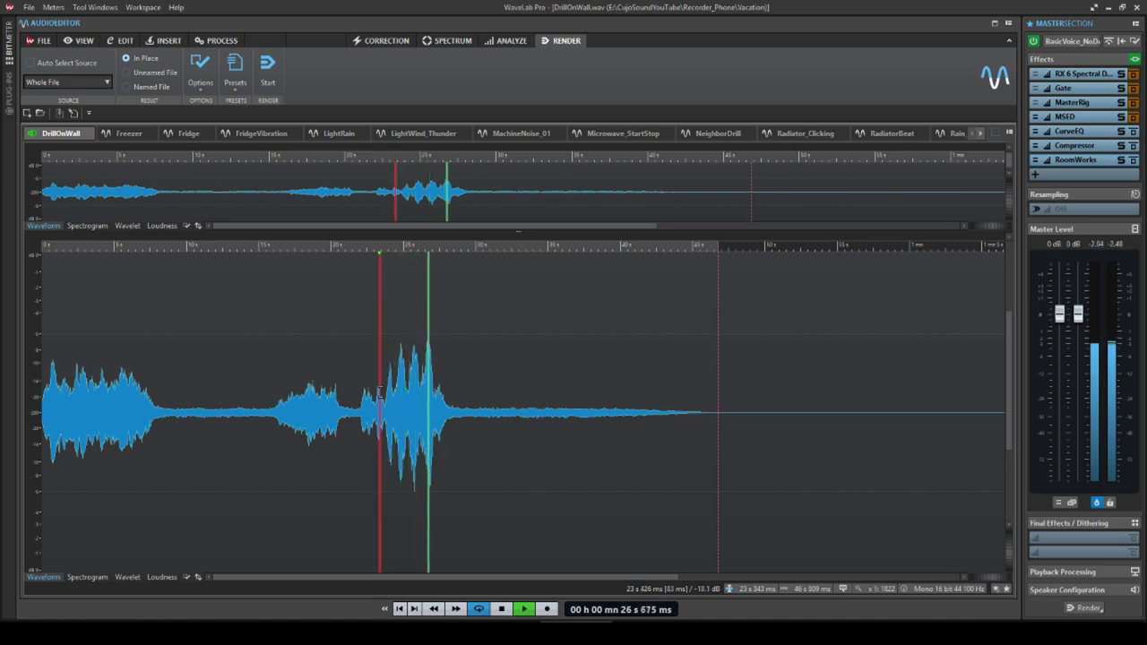
{"action": "key", "text": "space"}
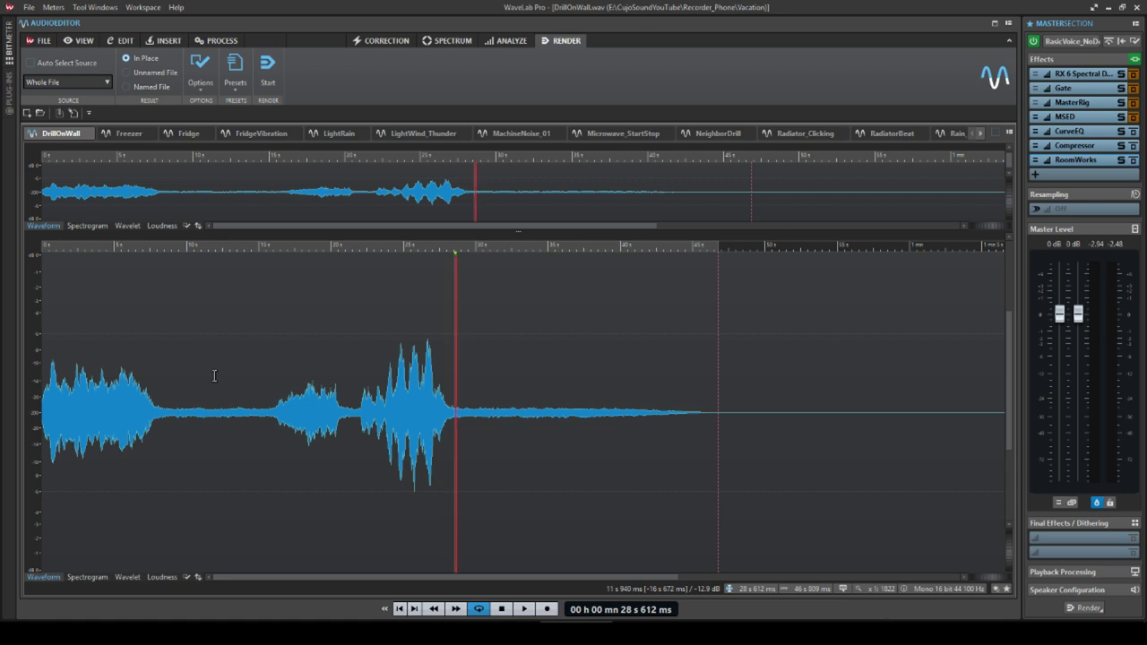
Switch to the LightRain recording and play it from about 13.3 s.
{"action": "key", "text": "ctrl+Tab"}
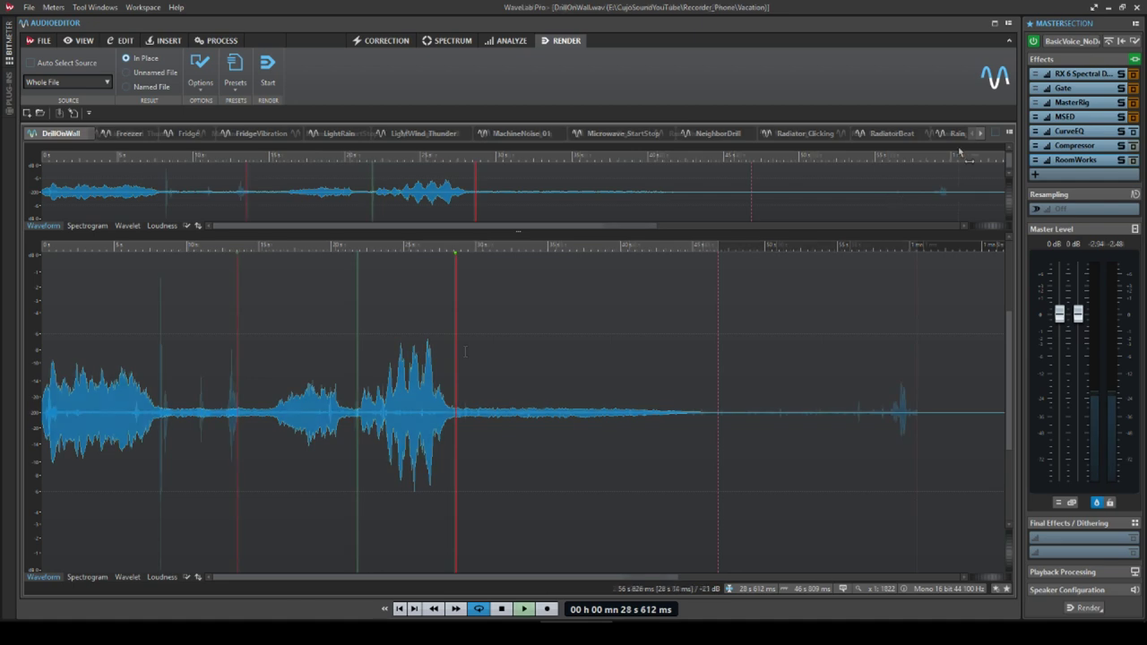
{"action": "key", "text": "space"}
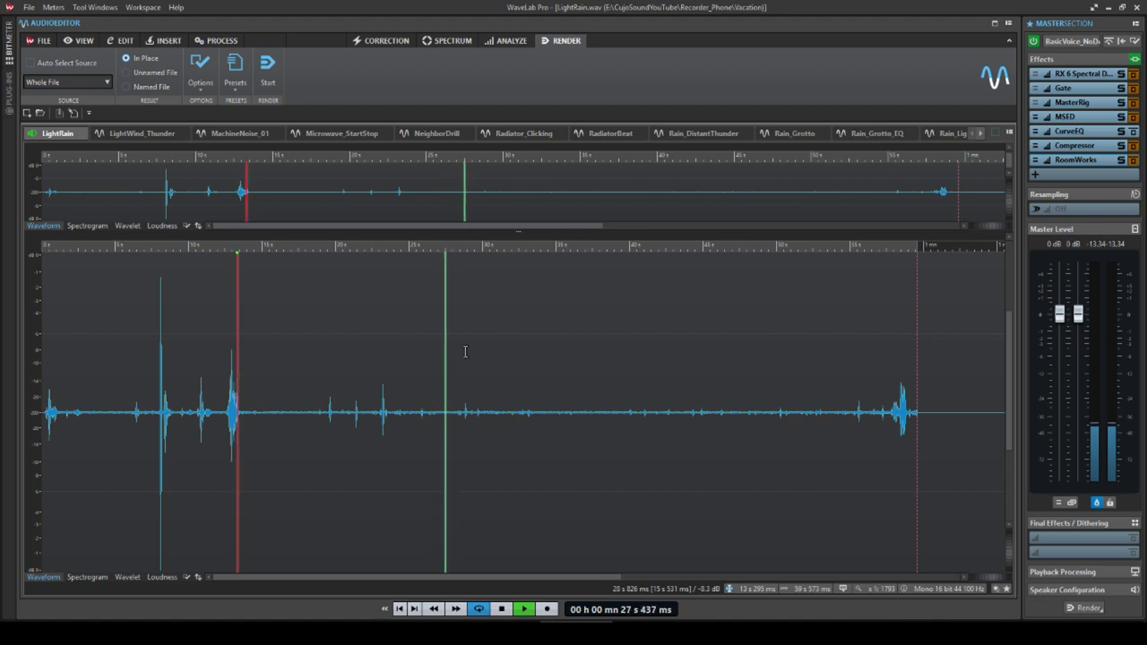
{"action": "key", "text": "space"}
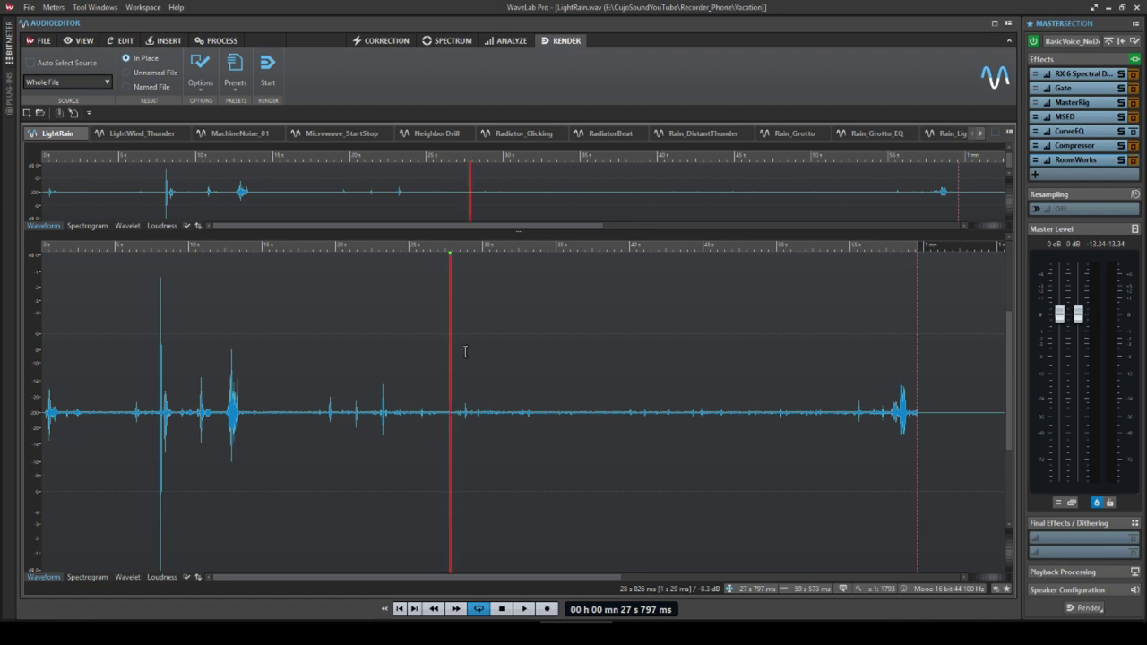
Copy the quieter section of LightRain, about 38.9 s long, into a new file and play it from about 4.1 s.
{"action": "left_click", "coordinate": [358, 397]}
{"action": "left_click_drag", "start_coordinate": [275, 405], "coordinate": [845, 405]}
{"action": "key", "text": "ctrl+shift+n"}
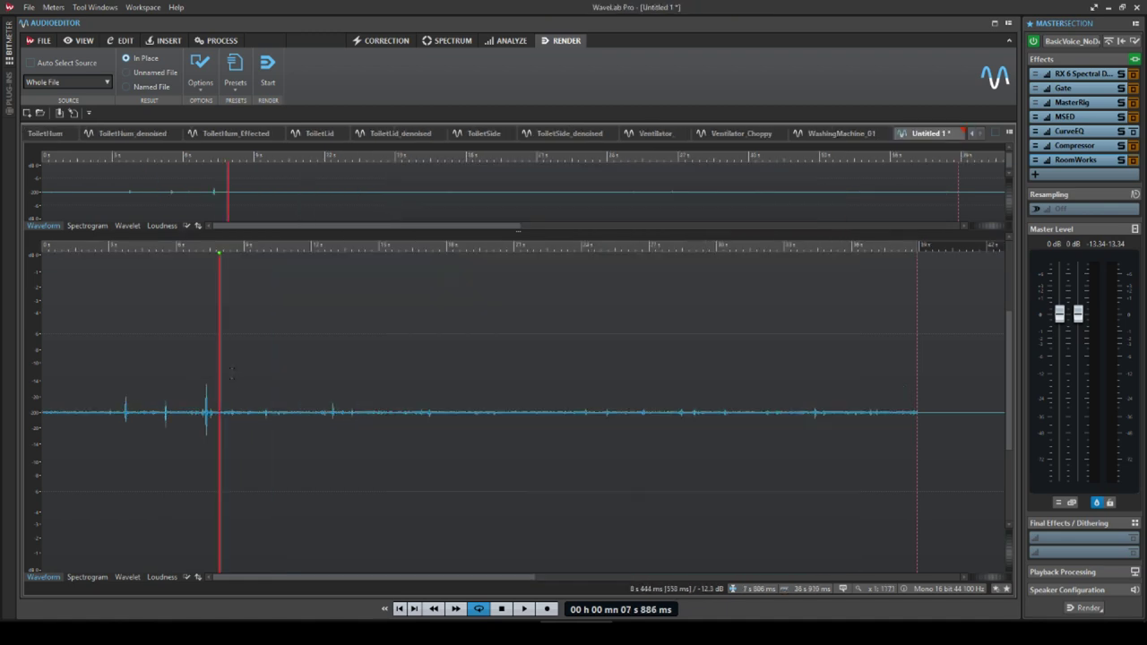
{"action": "left_click", "coordinate": [134, 340]}
{"action": "key", "text": "space"}
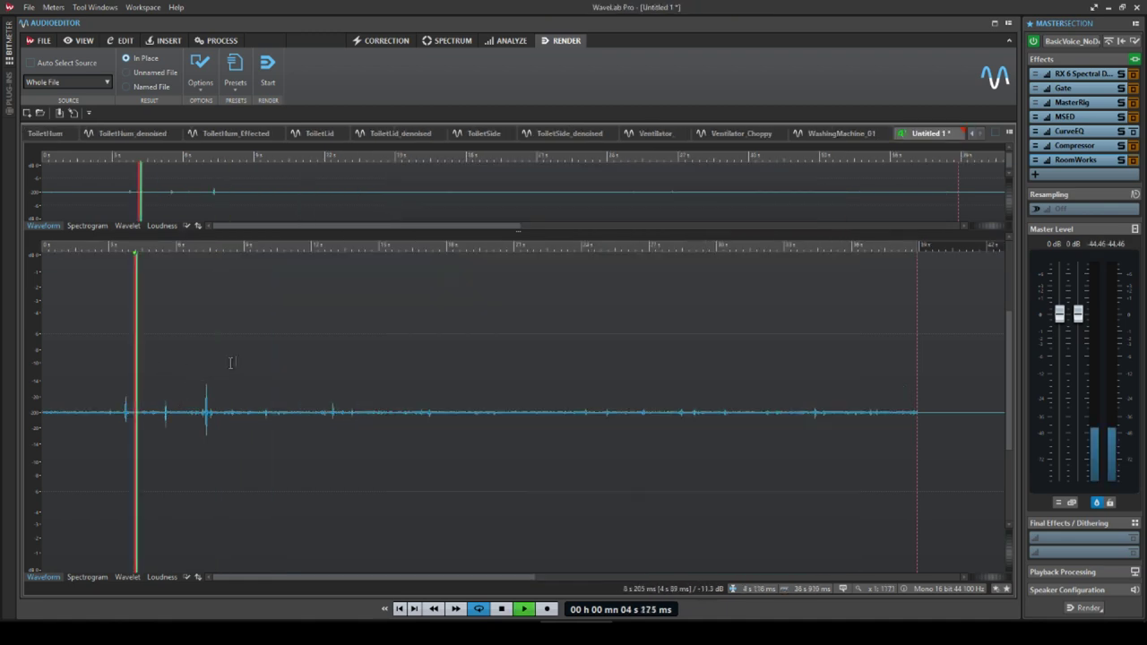
{"action": "key", "text": "space"}
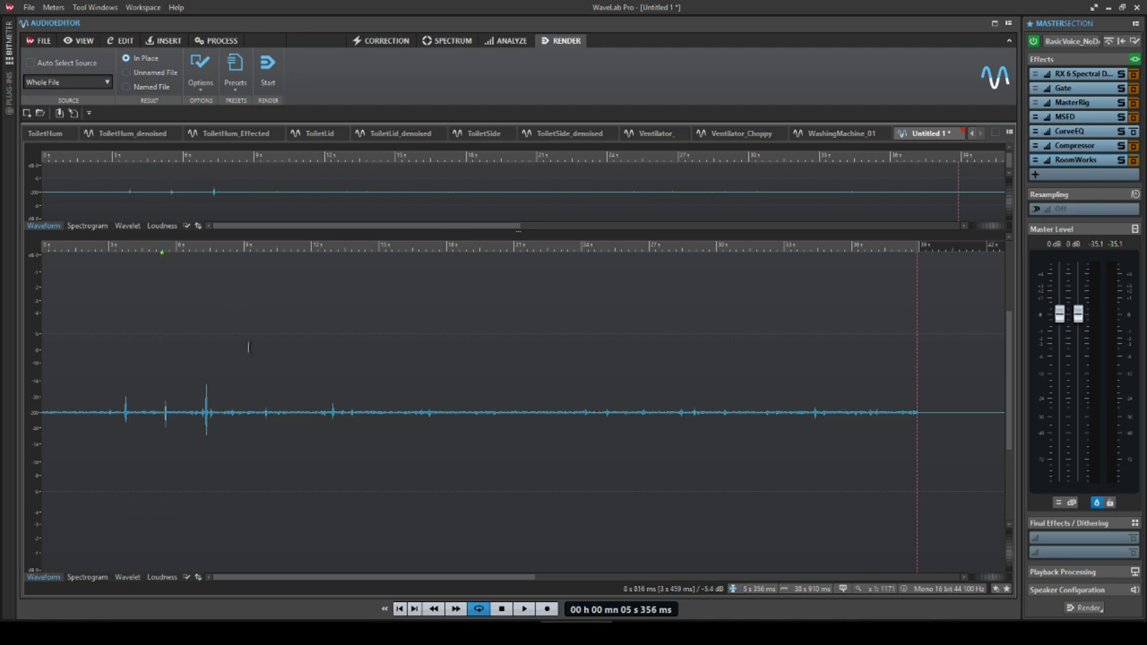
Normalize the new rain file to a peak level of -6 dB.
{"action": "left_click", "coordinate": [222, 41]}
{"action": "left_click", "coordinate": [141, 59]}
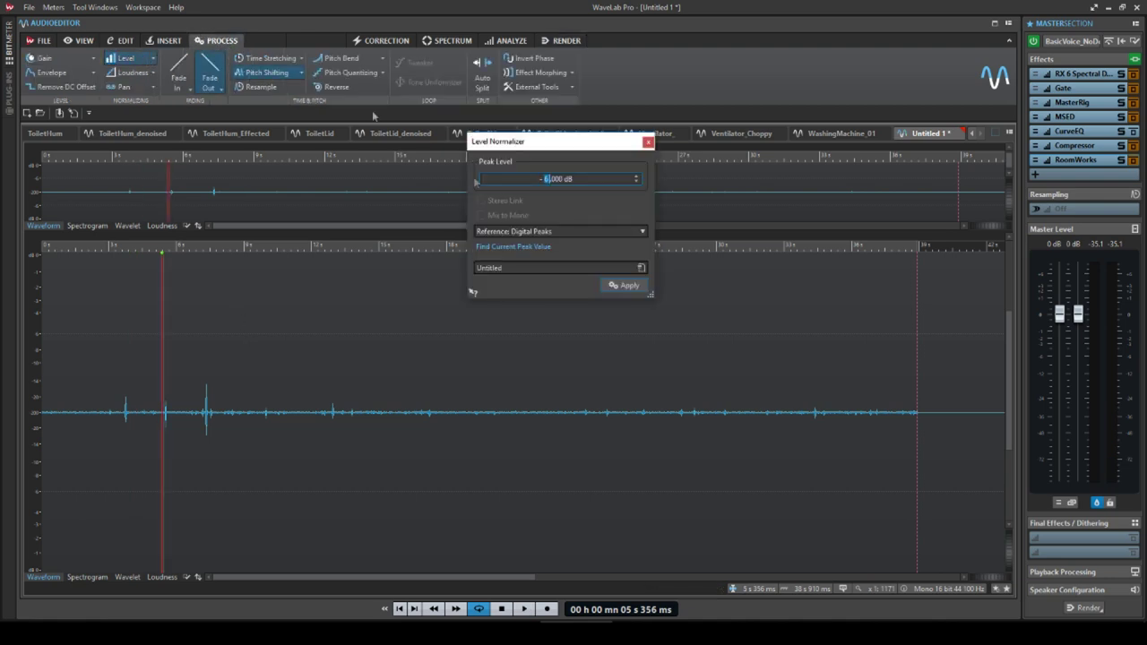
{"action": "left_click", "coordinate": [628, 285]}
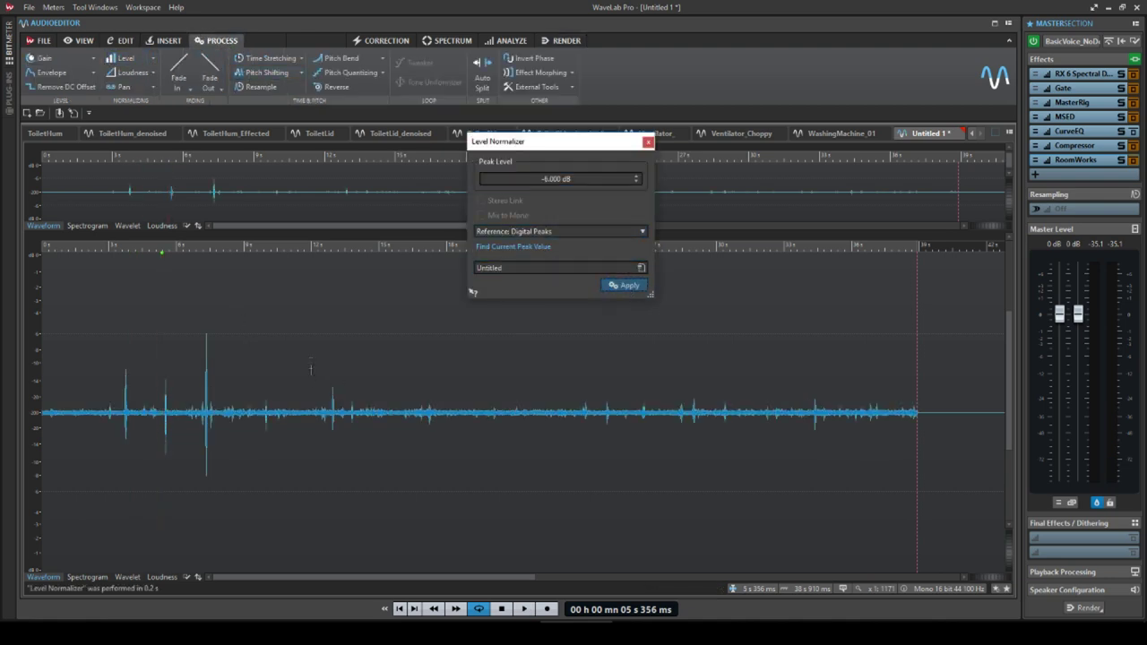
{"action": "left_click", "coordinate": [648, 141]}
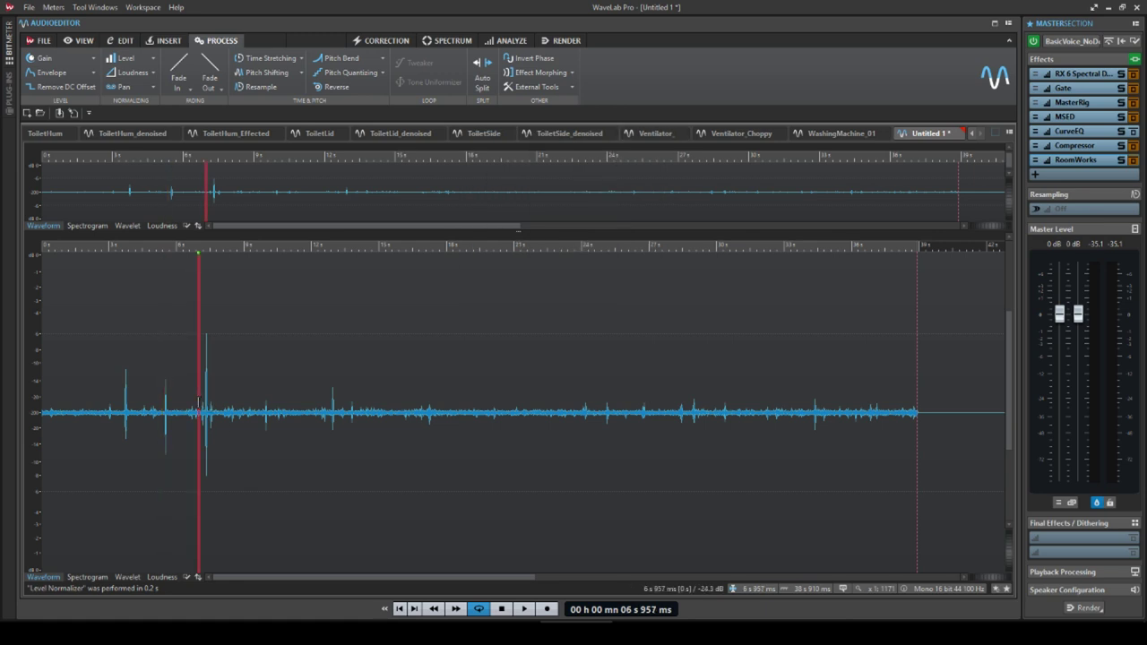
Play the normalized rain around the loudest peak near 7 s and check the passage near the end, about 37.3 s.
{"action": "key", "text": "space"}
{"action": "scroll", "coordinate": [192, 401], "scroll_direction": "up", "scroll_amount": 3}
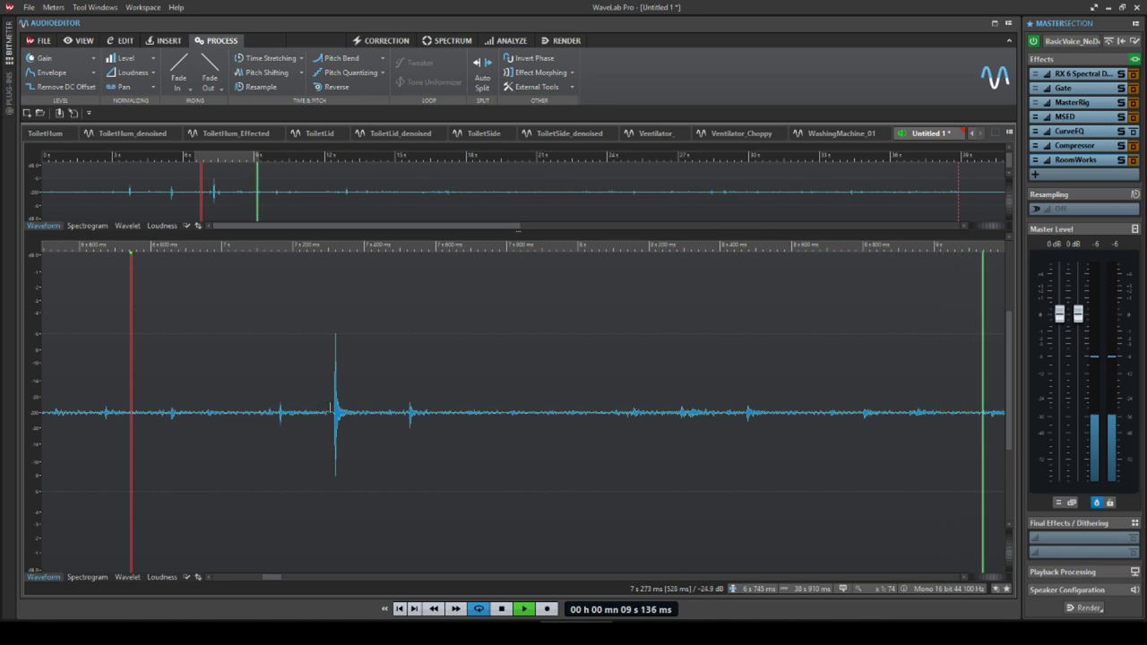
{"action": "key", "text": "space"}
{"action": "key", "text": "ctrl+a"}
{"action": "scroll", "coordinate": [339, 415], "scroll_direction": "down", "scroll_amount": 3}
{"action": "left_click", "coordinate": [199, 411]}
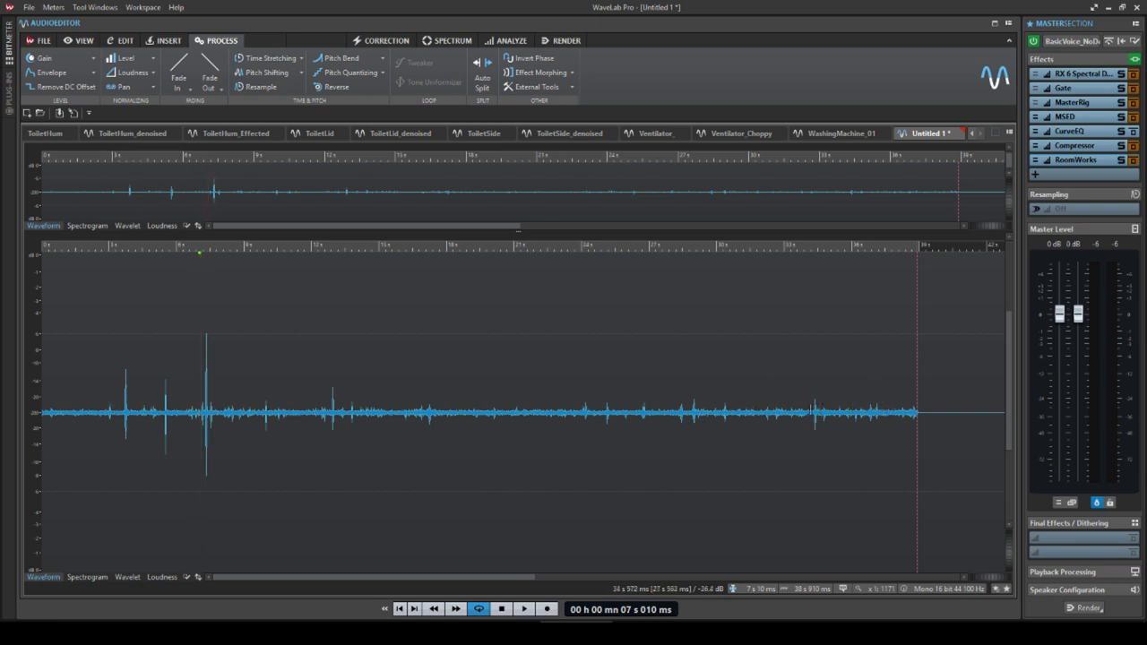
{"action": "left_click", "coordinate": [883, 381]}
{"action": "key", "text": "space"}
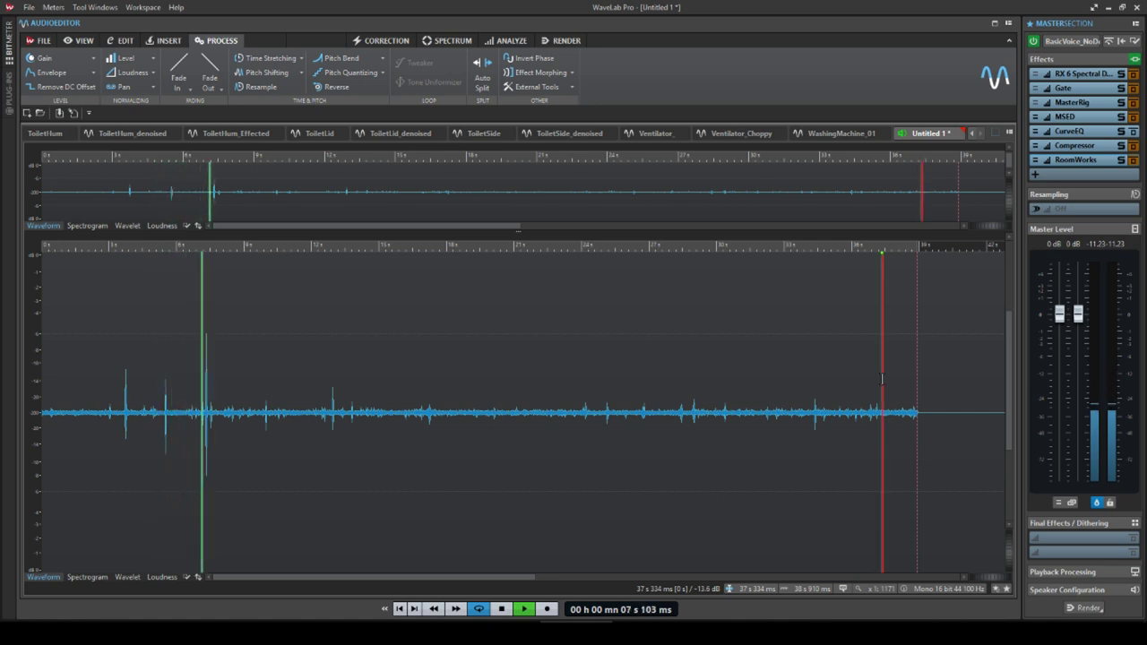
{"action": "key", "text": "space"}
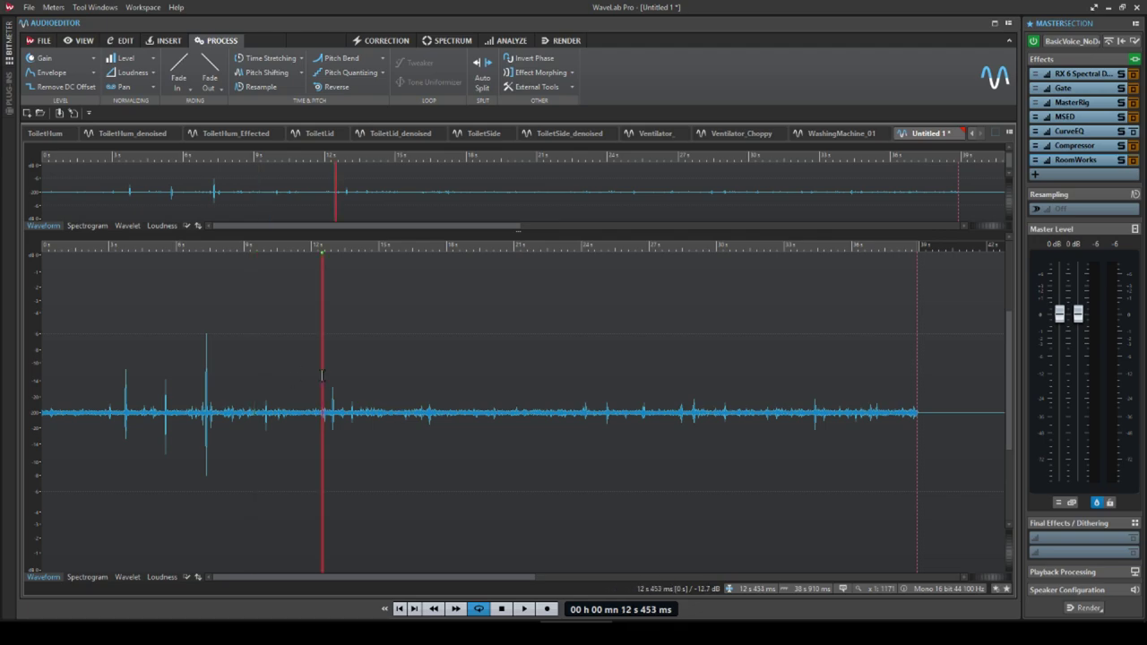
Play the normalized rain from about 12.5 s and monitor the playback on the spectrum and level meters.
{"action": "left_click", "coordinate": [322, 374]}
{"action": "key", "text": "space"}
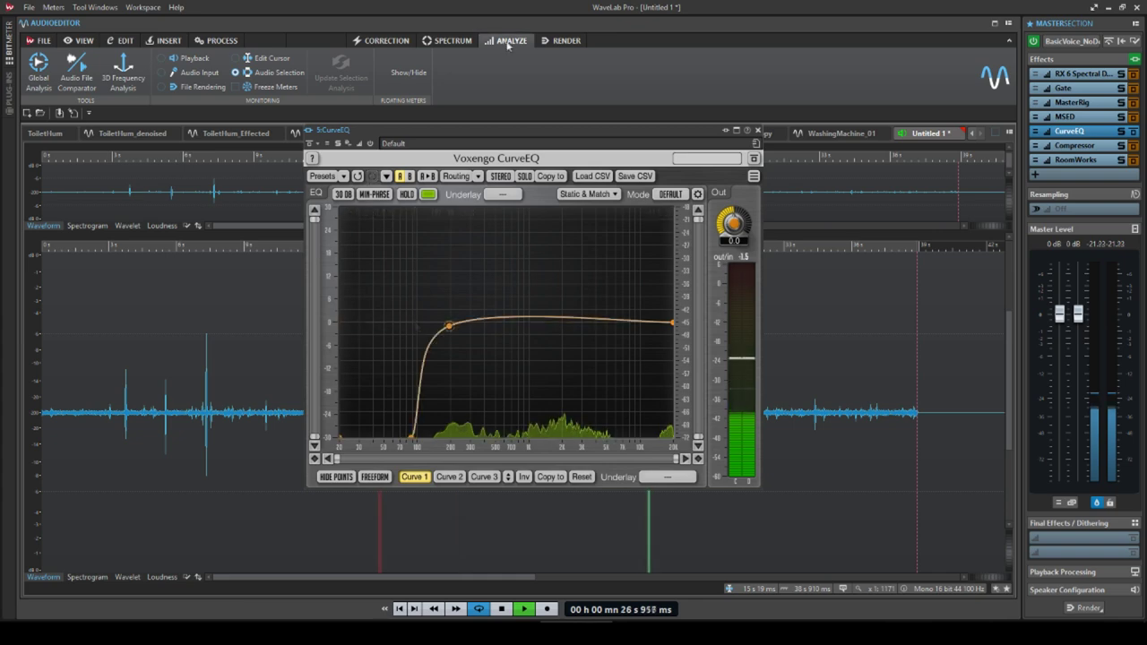
{"action": "left_click", "coordinate": [188, 59]}
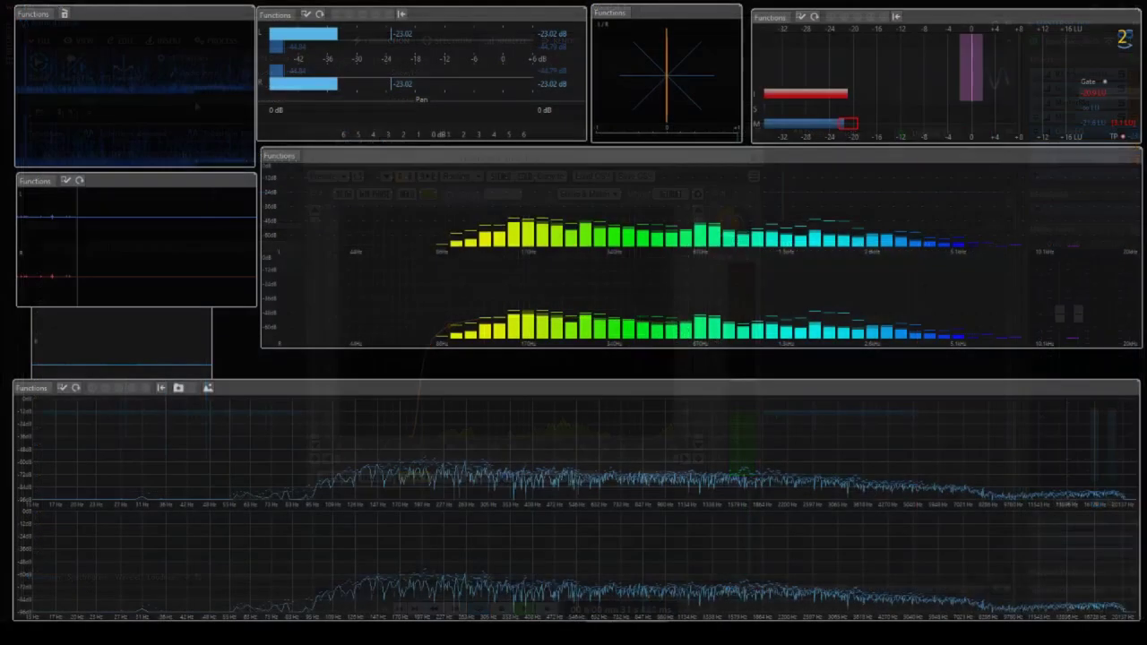
{"action": "left_click", "coordinate": [512, 289]}
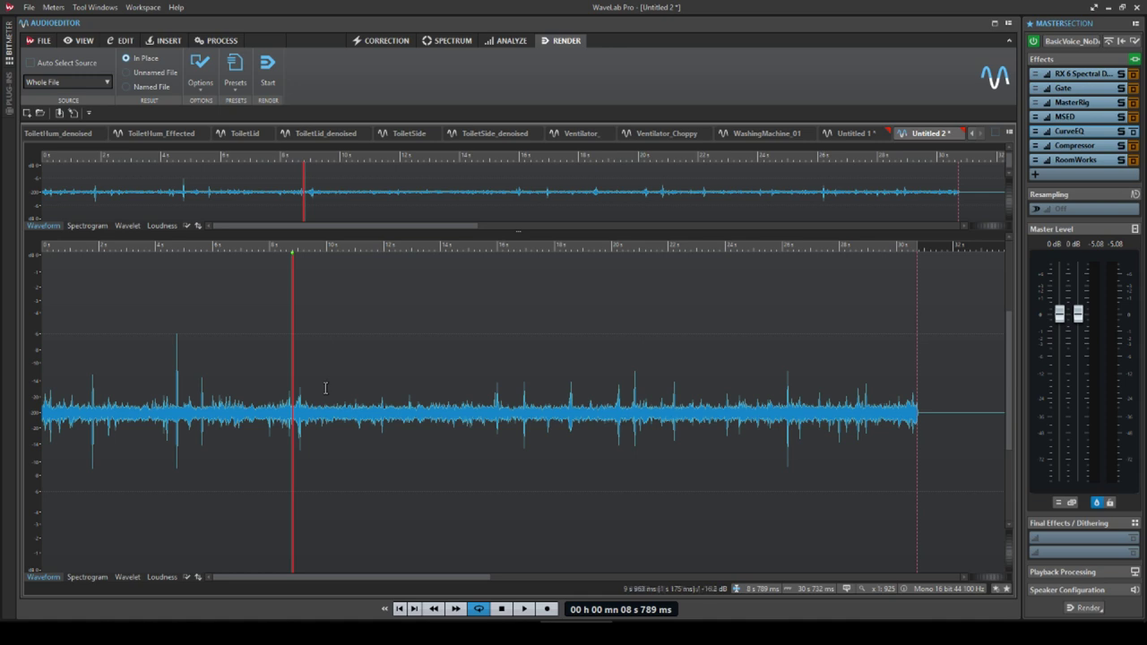
Render the whole Untitled 2 rain file in place with the effects and save it after listening from about 7.4 s.
{"action": "left_click", "coordinate": [269, 66]}
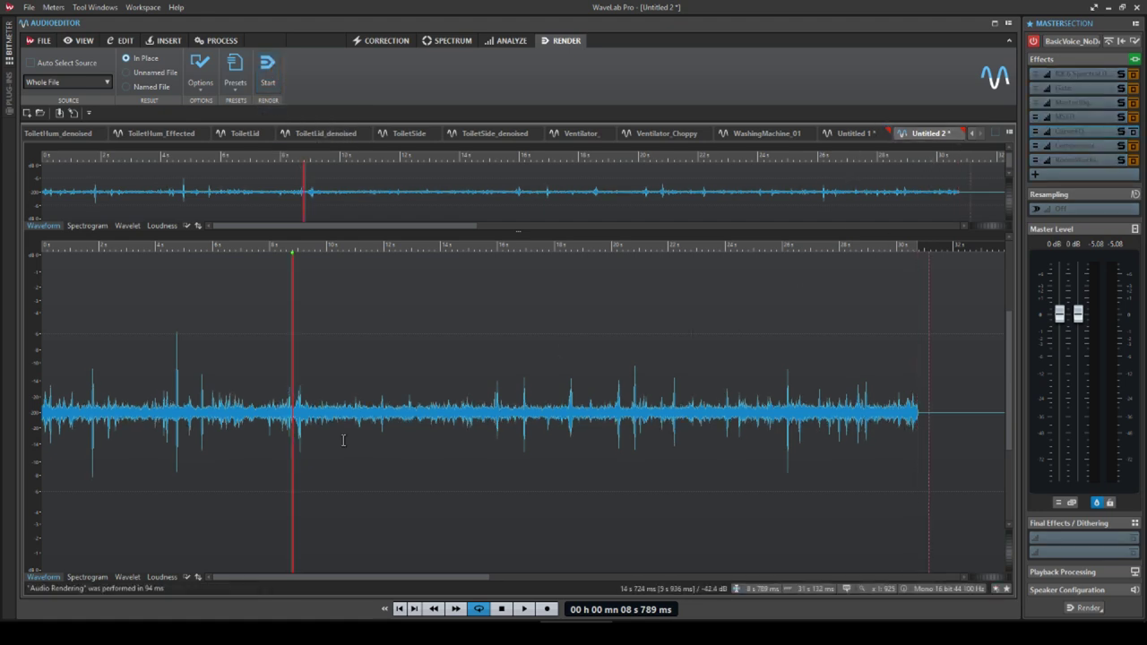
{"action": "key", "text": "space"}
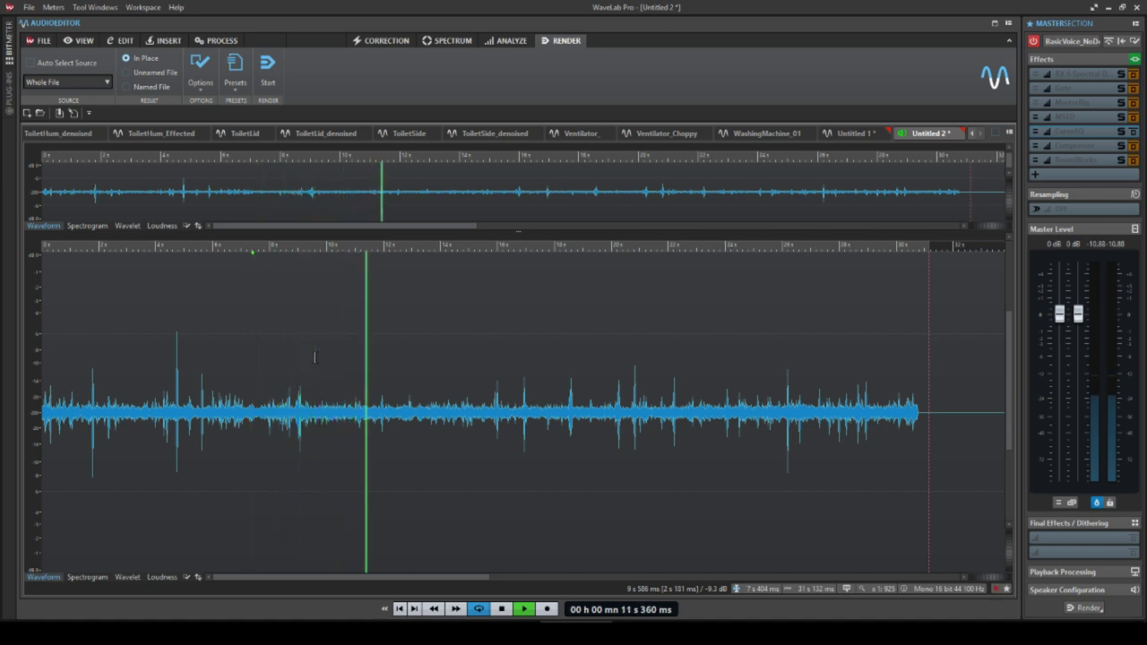
{"action": "key", "text": "ctrl+s"}
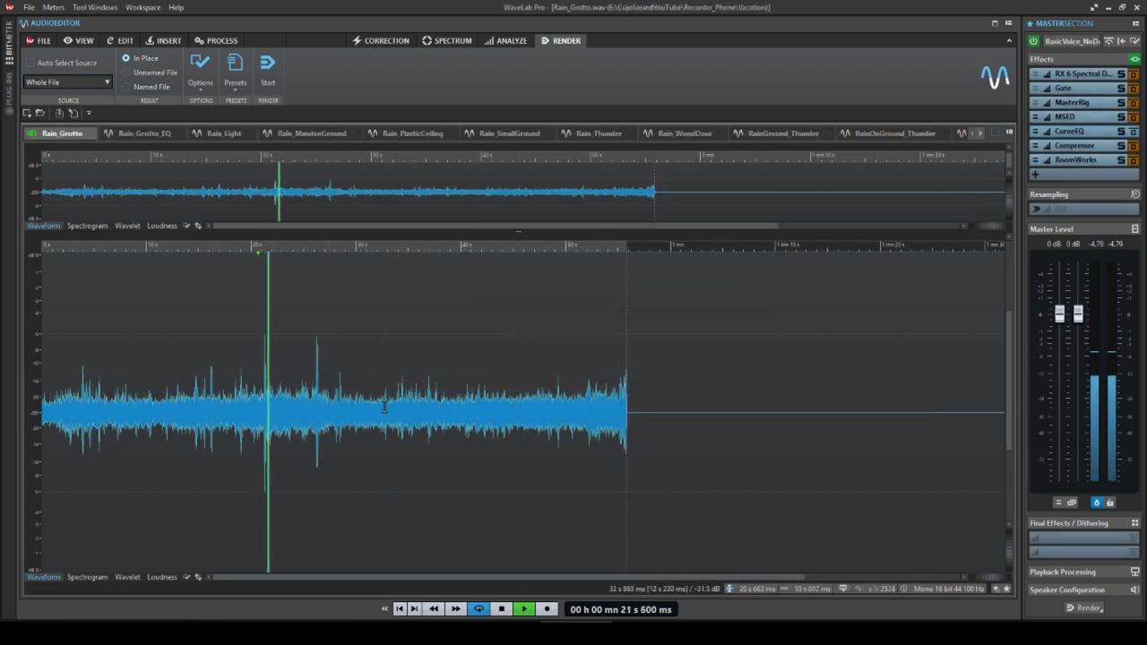
Play Rain_Grotto from about 32.7 s and delete the section of about 1.25 s around the loud spike near 21 s.
{"action": "left_click", "coordinate": [384, 406]}
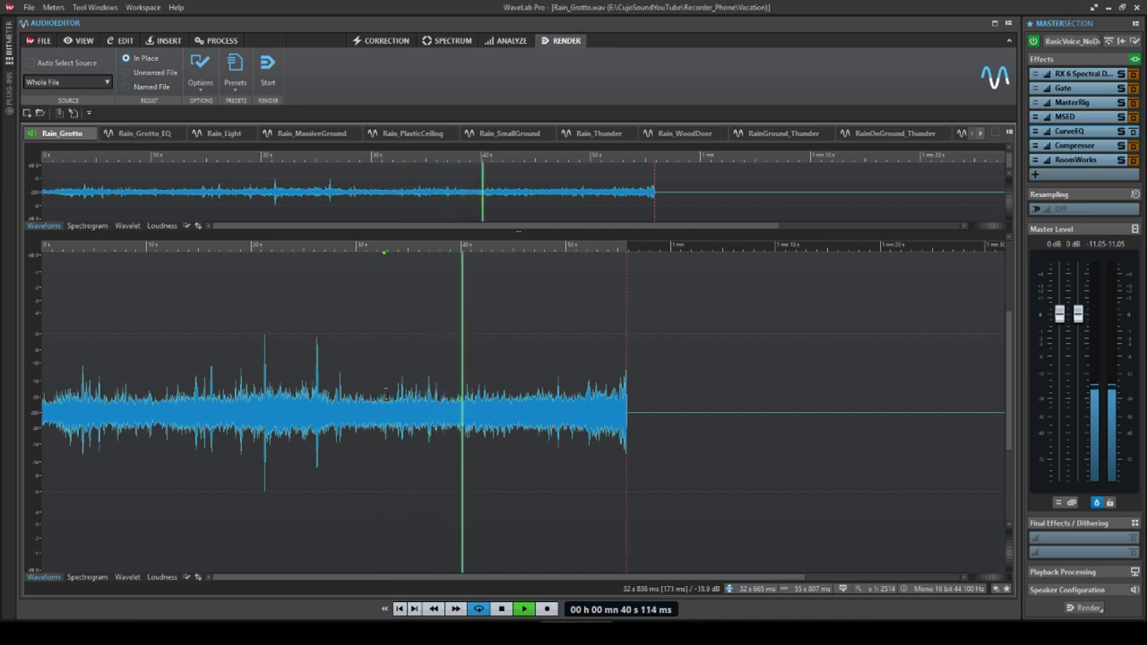
{"action": "key", "text": "space"}
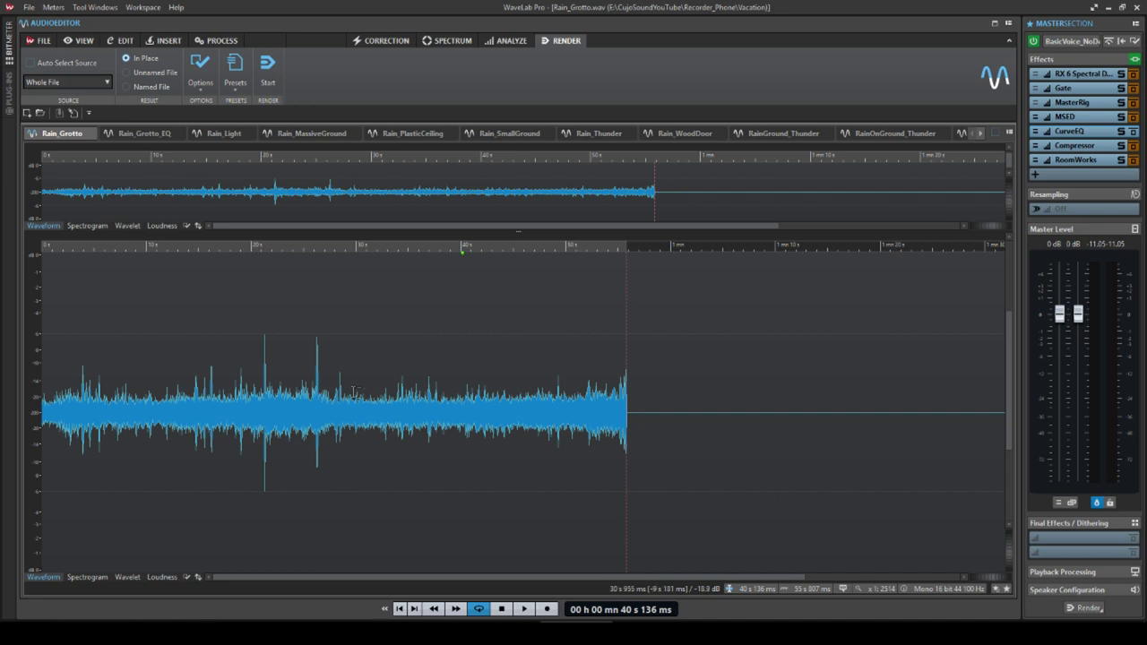
{"action": "left_click_drag", "start_coordinate": [261, 405], "coordinate": [272, 410]}
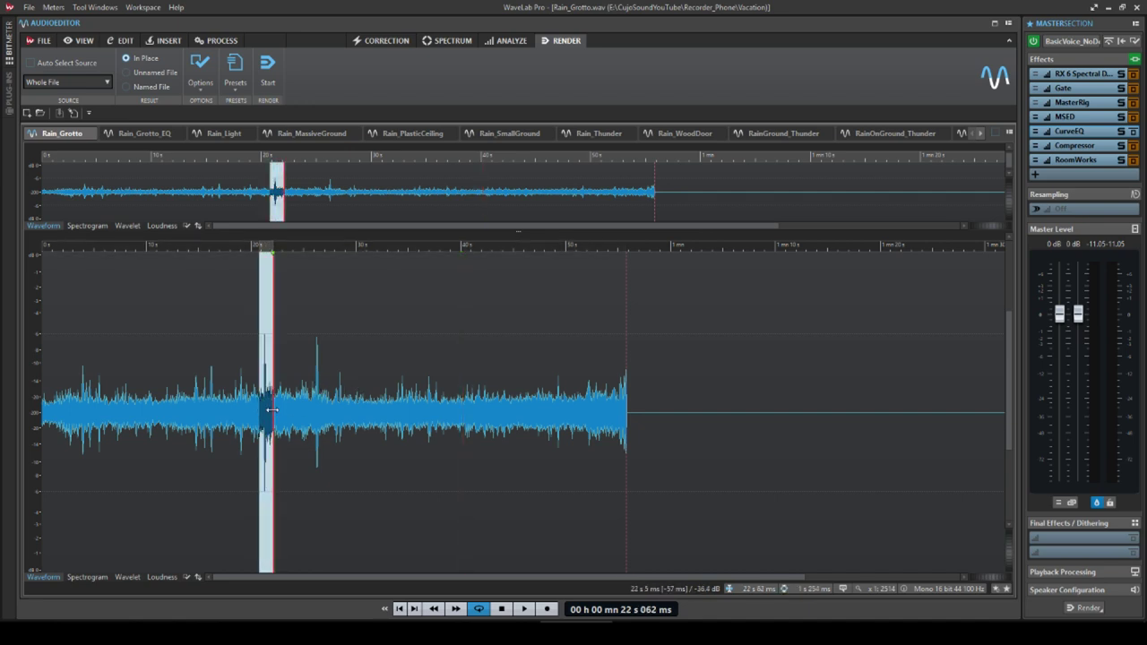
{"action": "key", "text": "Delete"}
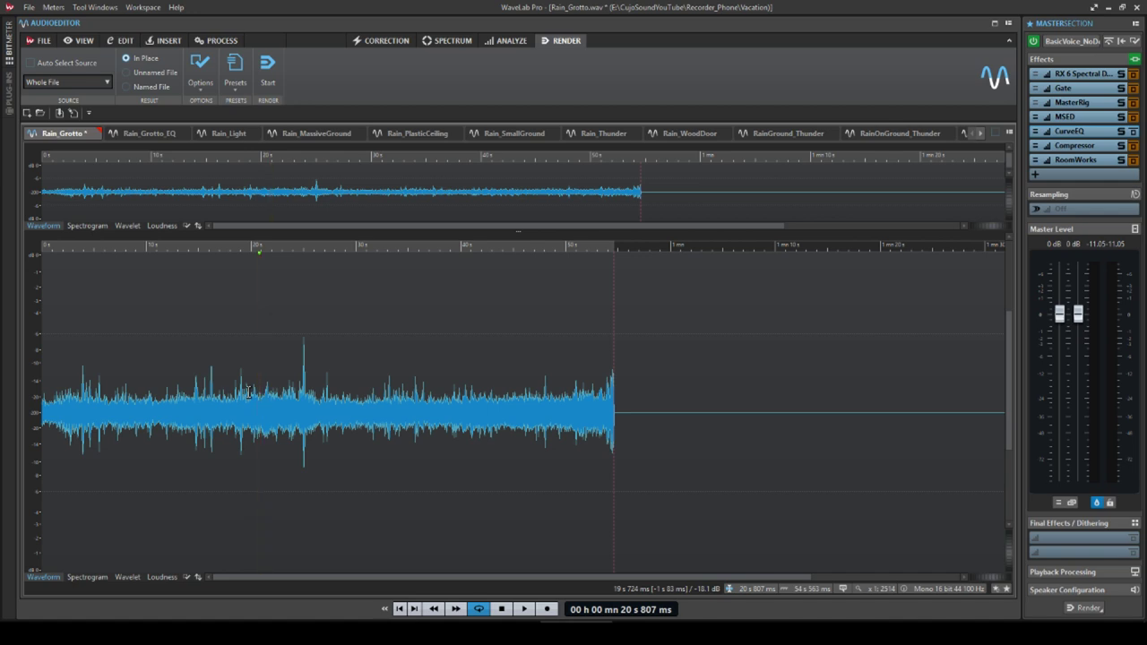
Delete the section of about 0.4 s around the remaining loud spike near 25 s in Rain_Grotto.
{"action": "left_click", "coordinate": [305, 404]}
{"action": "scroll", "coordinate": [318, 412], "scroll_direction": "up", "scroll_amount": 5}
{"action": "left_click_drag", "start_coordinate": [323, 419], "coordinate": [375, 428]}
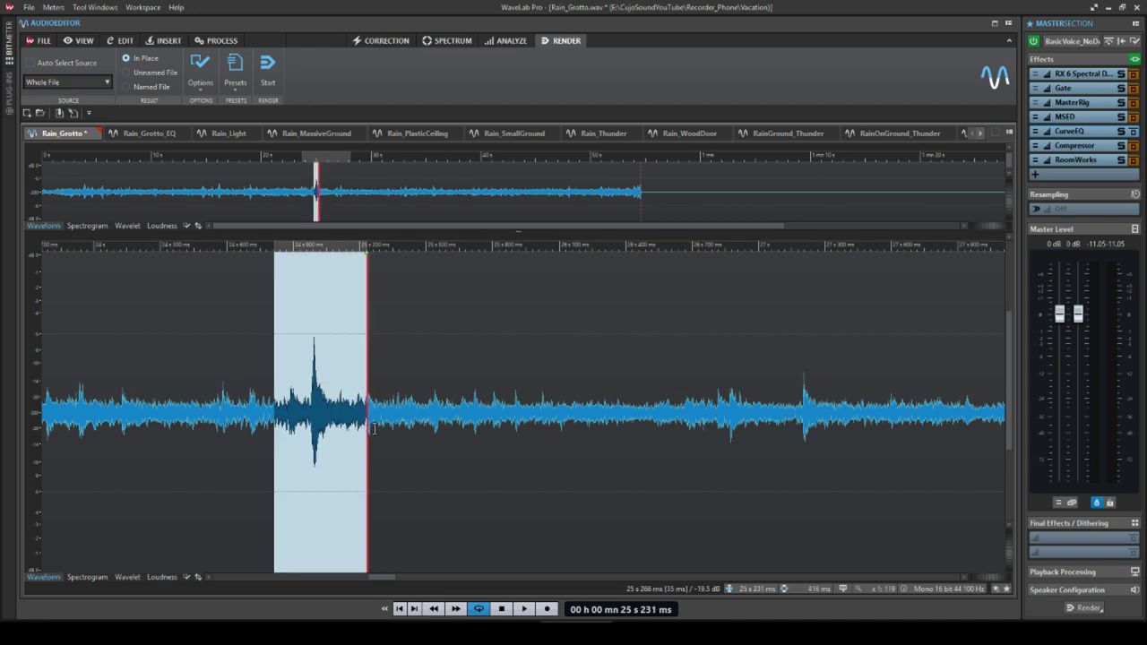
{"action": "key", "text": "Delete"}
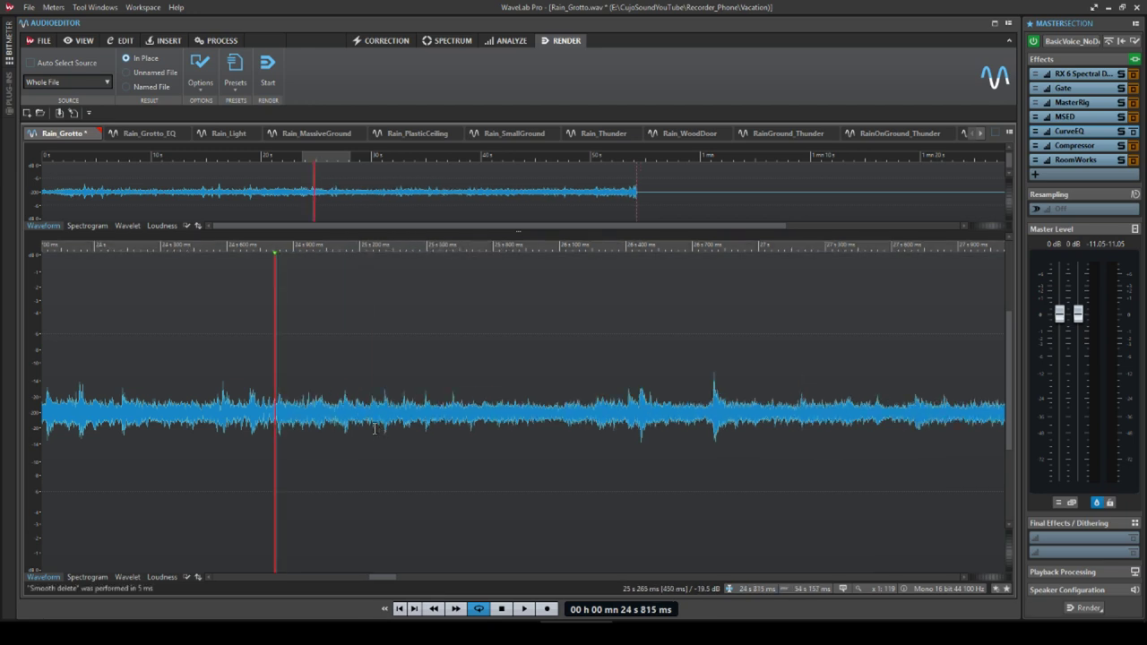
{"action": "left_click", "coordinate": [200, 404]}
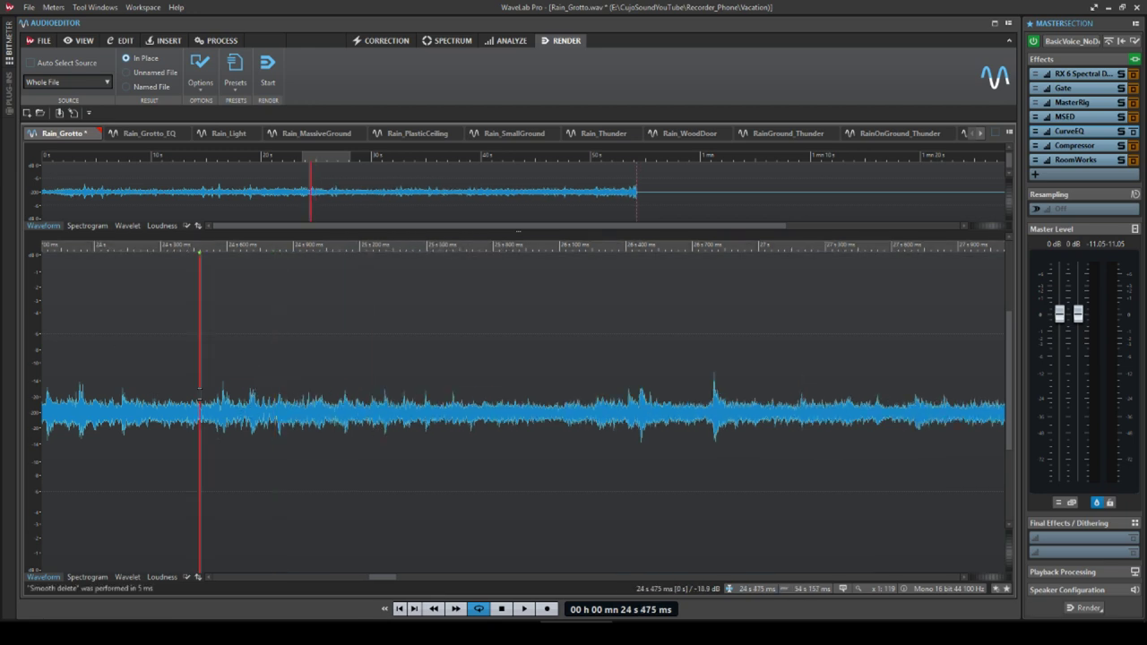
Select all of Rain_Grotto and normalize it to a peak level of -6 dB.
{"action": "key", "text": "ctrl+a"}
{"action": "key", "text": "ctrl+Down"}
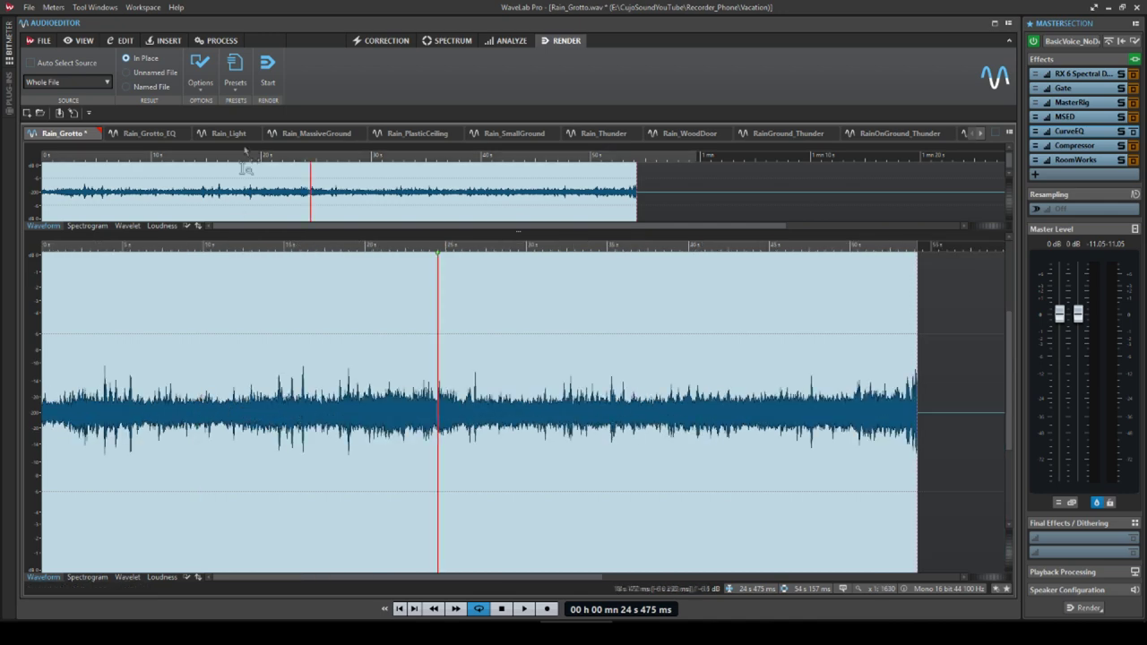
{"action": "left_click", "coordinate": [215, 40]}
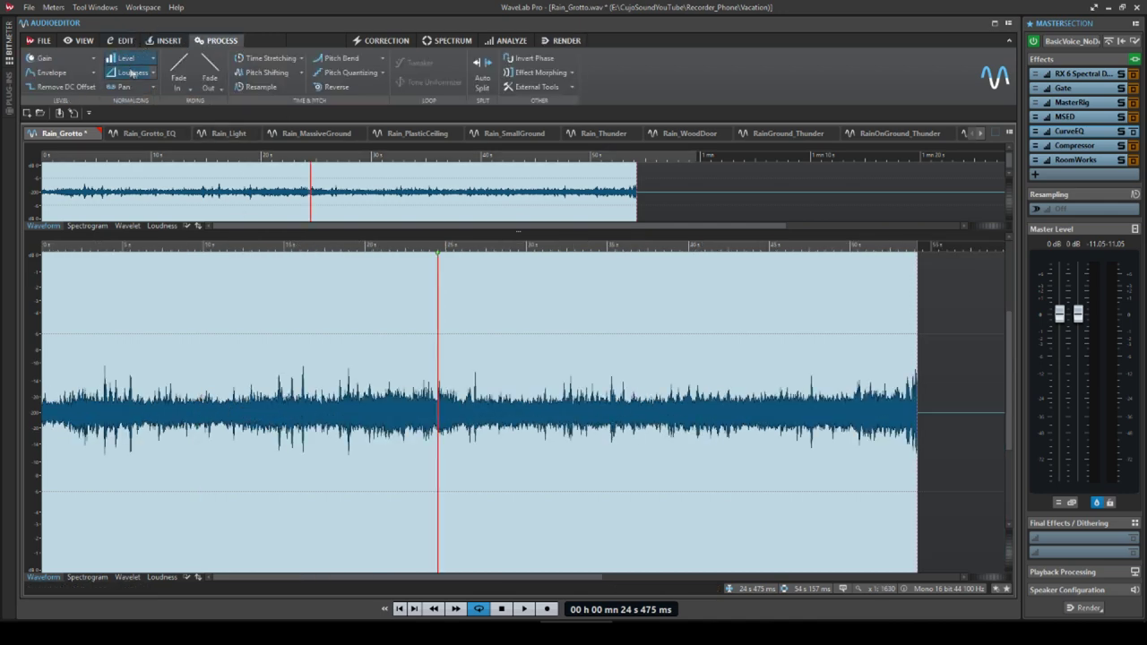
{"action": "left_click", "coordinate": [123, 57]}
{"action": "left_click", "coordinate": [628, 285]}
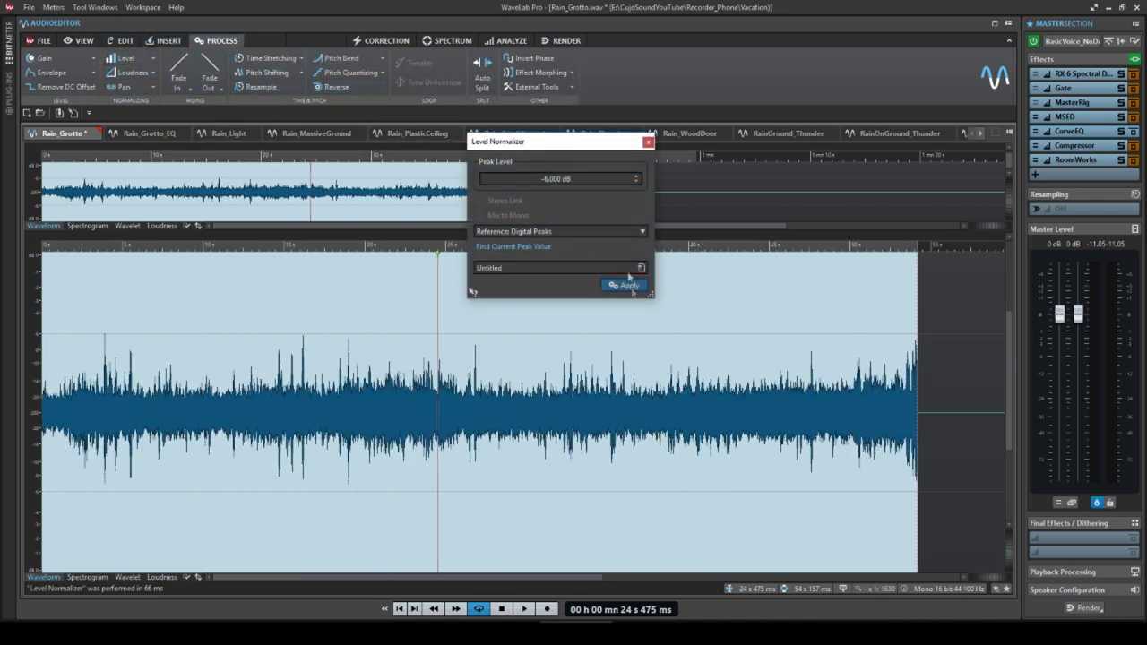
{"action": "left_click", "coordinate": [648, 142]}
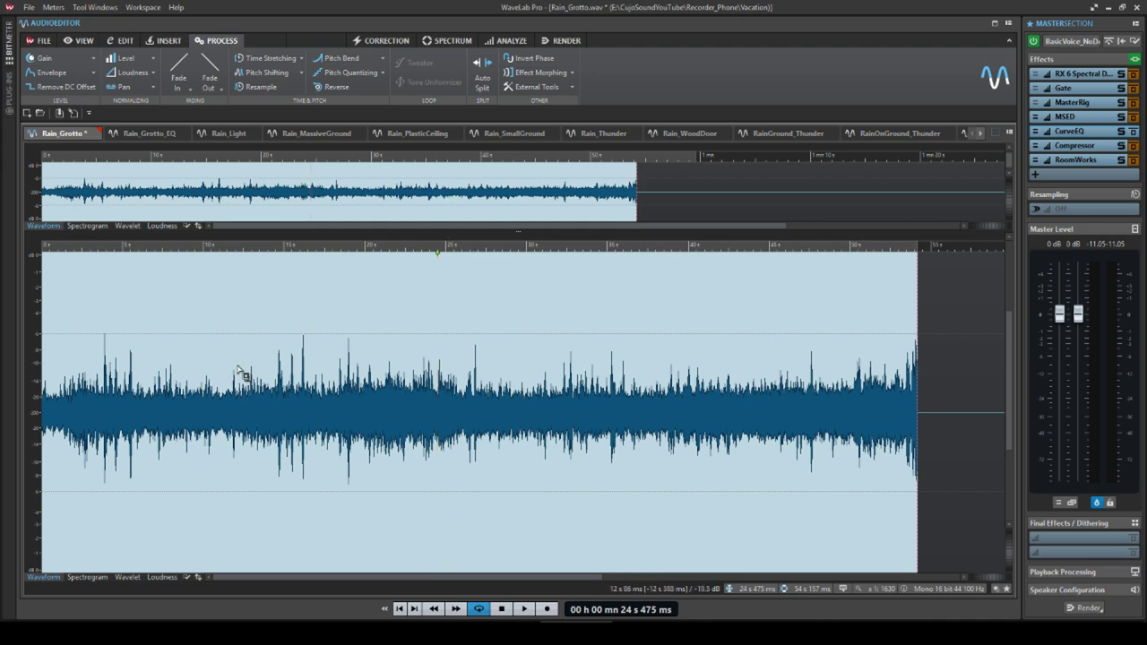
Play Rain_Grotto from about 12.5 s and reset the CurveEQ curve to flat.
{"action": "left_click", "coordinate": [245, 409]}
{"action": "key", "text": "space"}
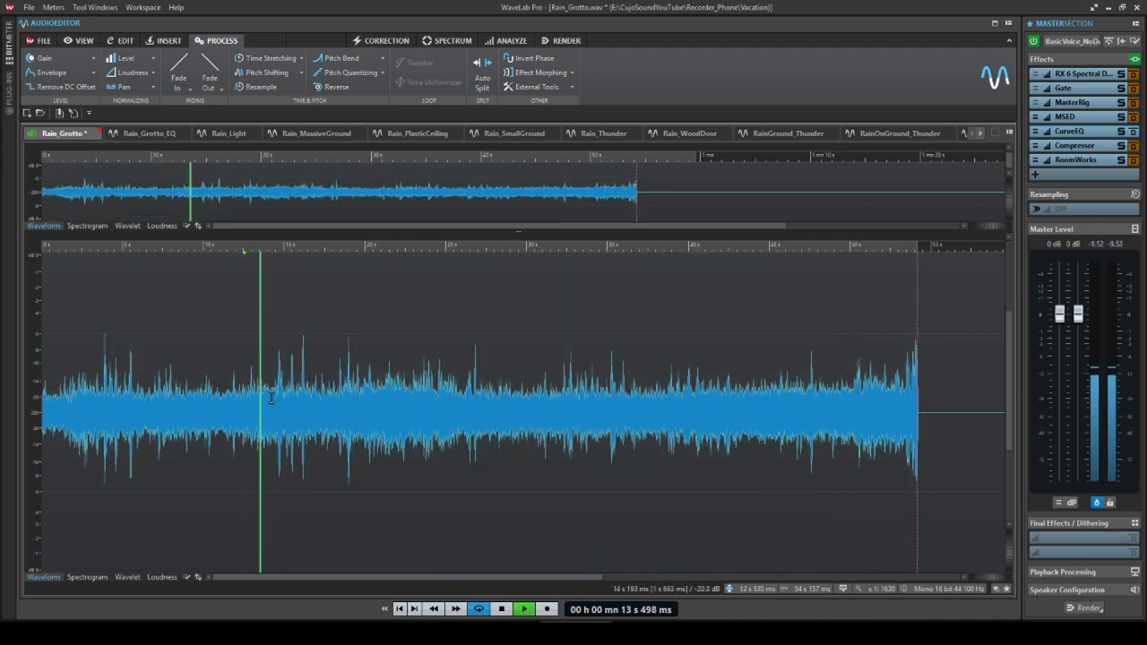
{"action": "left_click", "coordinate": [1069, 131]}
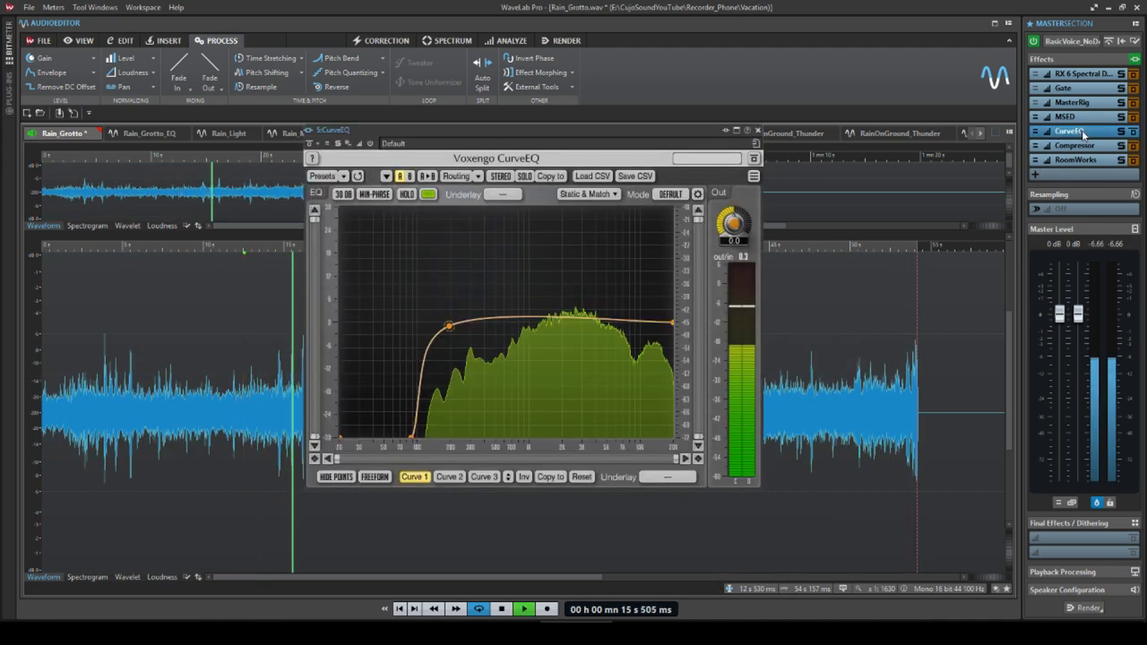
{"action": "left_click", "coordinate": [358, 176]}
{"action": "left_click", "coordinate": [359, 176]}
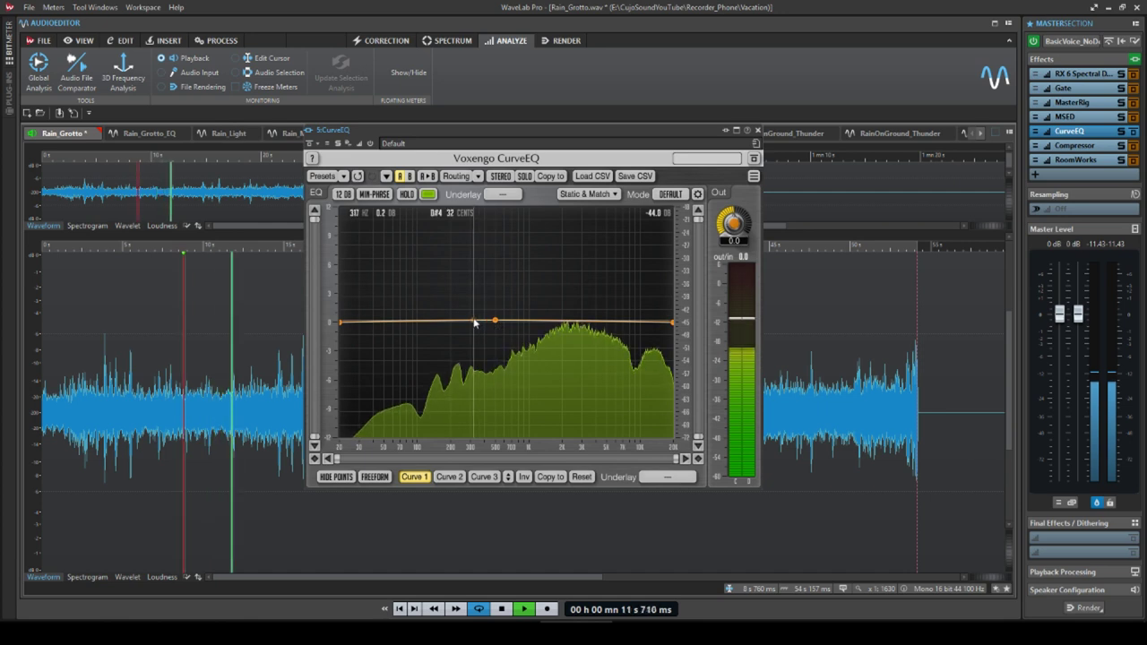
Shape CurveEQ during playback to cut steeply below about 700 Hz and lower the highs above about 10 kHz by about 3 dB.
{"action": "key", "text": "space"}
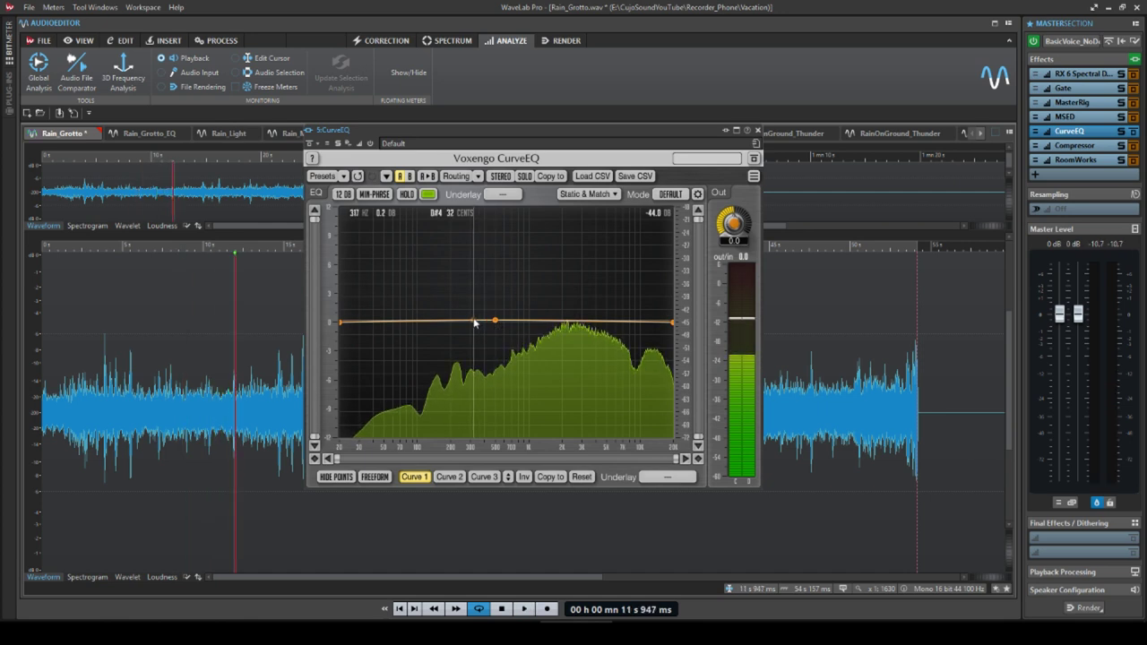
{"action": "left_click", "coordinate": [476, 321]}
{"action": "key", "text": "space"}
{"action": "left_click_drag", "start_coordinate": [475, 321], "coordinate": [480, 423]}
{"action": "left_click", "coordinate": [594, 317]}
{"action": "left_click", "coordinate": [635, 319]}
{"action": "left_click_drag", "start_coordinate": [635, 319], "coordinate": [673, 356]}
{"action": "key", "text": "space"}
Render the whole Rain_Grotto file in place with the CurveEQ setting.
{"action": "left_click", "coordinate": [567, 41]}
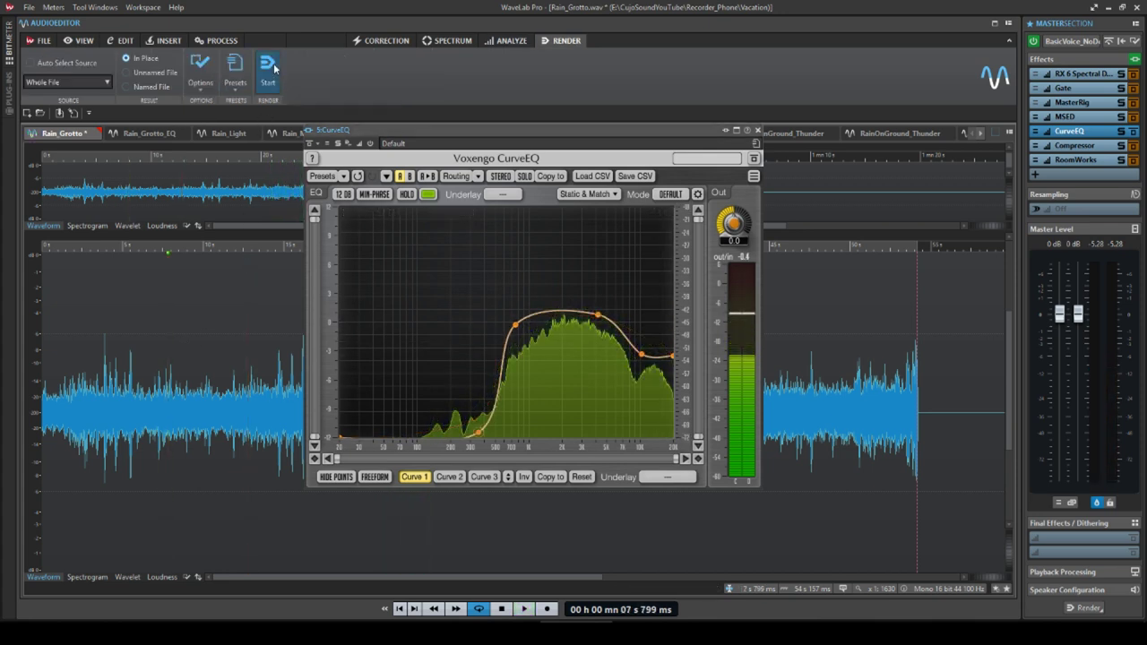
{"action": "left_click", "coordinate": [268, 64]}
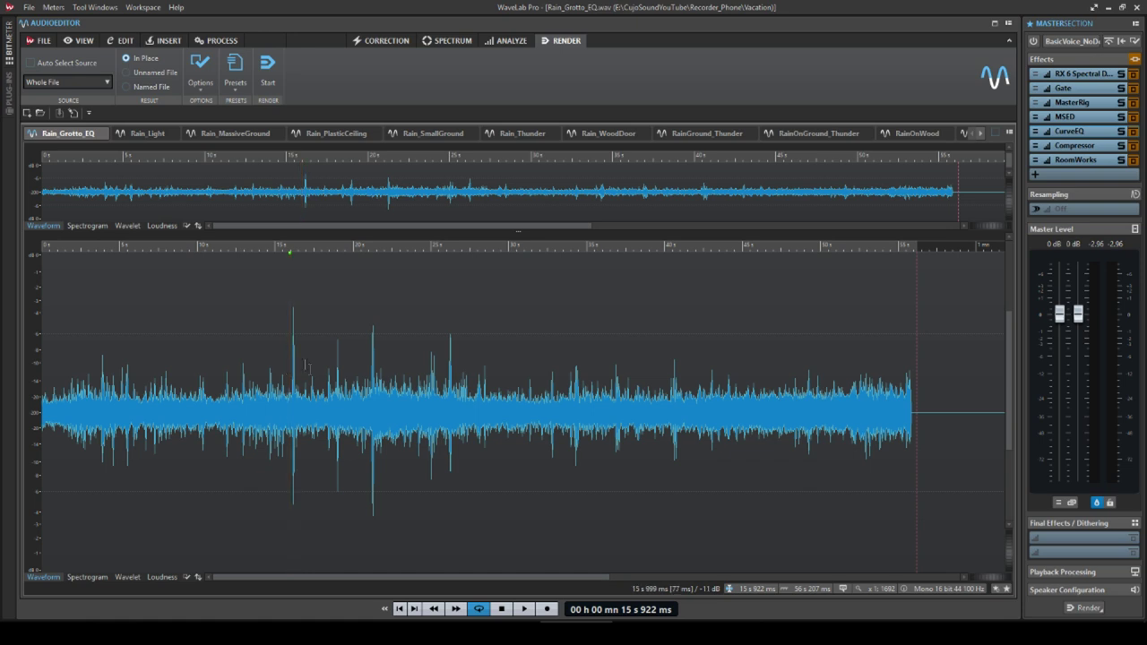
Play Rain_Grotto_EQ from about 22.7 s and close the CurveEQ window over the Rain_PlasticCeiling recording.
{"action": "left_click", "coordinate": [395, 386]}
{"action": "key", "text": "space"}
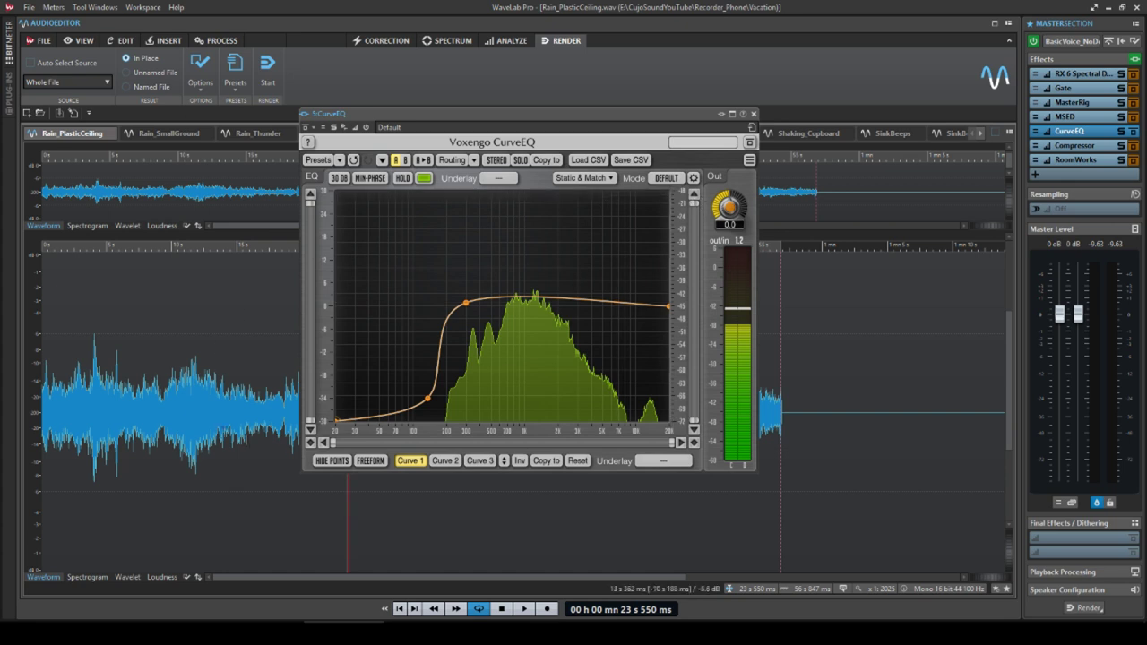
{"action": "left_click", "coordinate": [754, 114]}
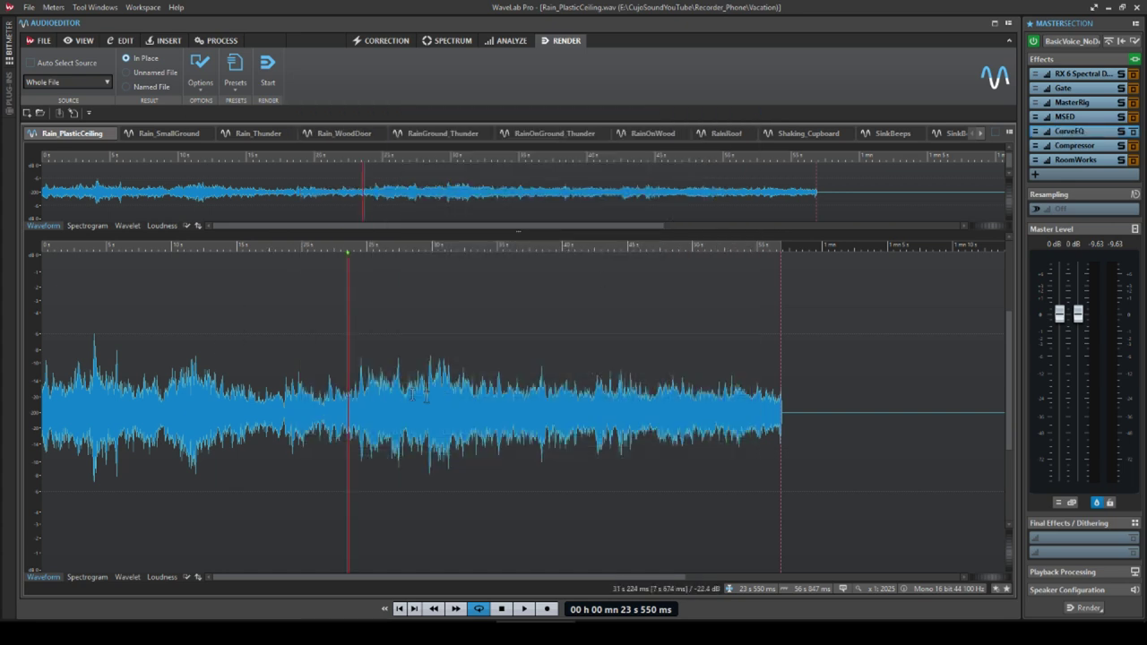